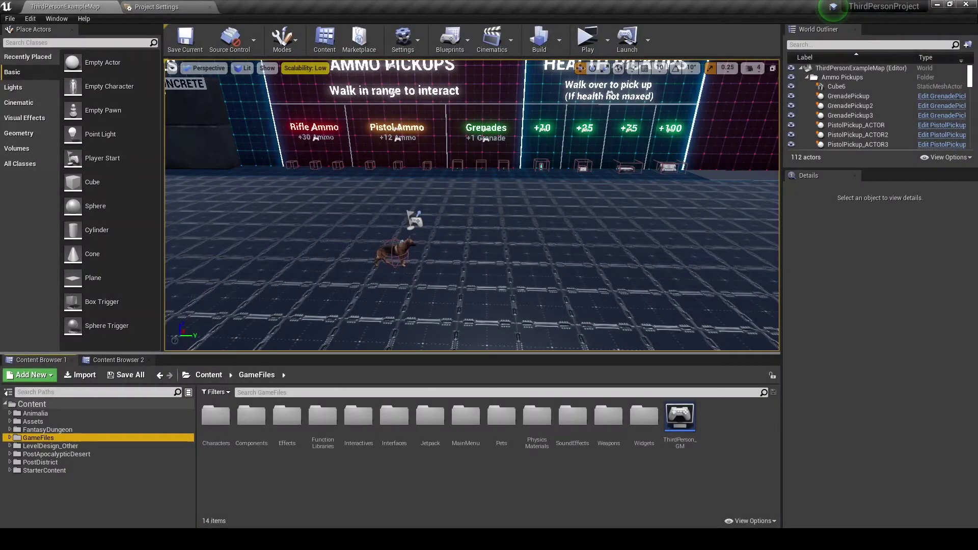
Step: Open the dog actor's Animal_Master_BP blueprint from the Pets/Dog folder via Browse to Asset
{"action": "left_click", "coordinate": [399, 254]}
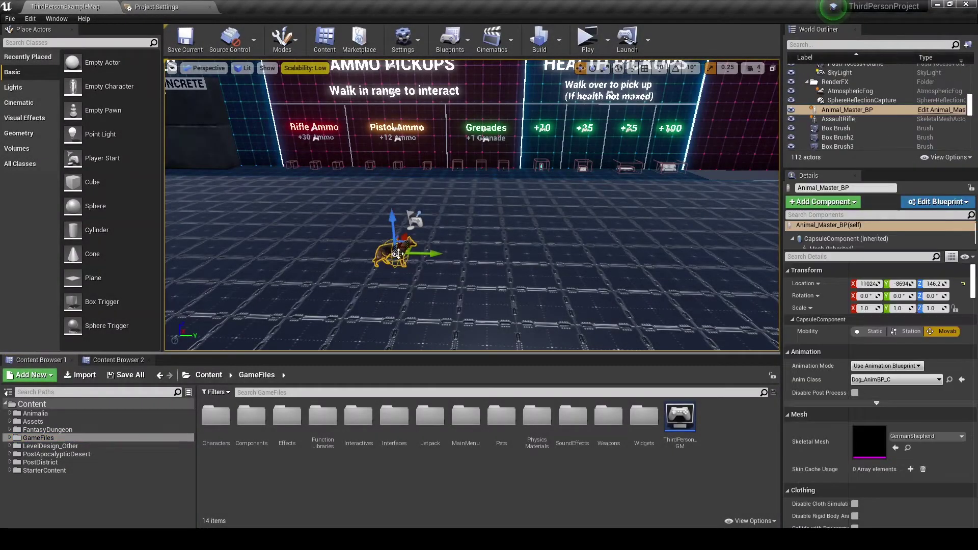
{"action": "right_click", "coordinate": [400, 249]}
{"action": "left_click", "coordinate": [441, 216]}
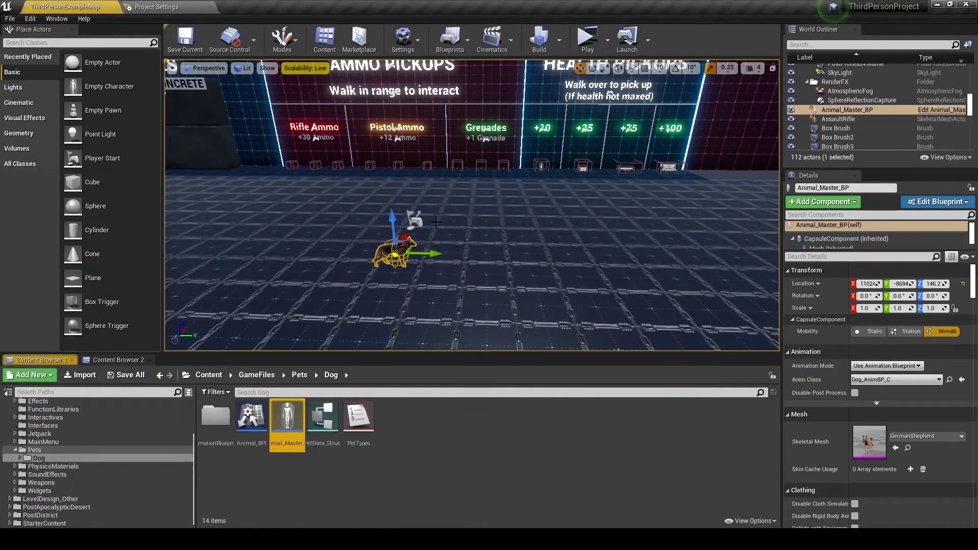
{"action": "double_click", "coordinate": [288, 415]}
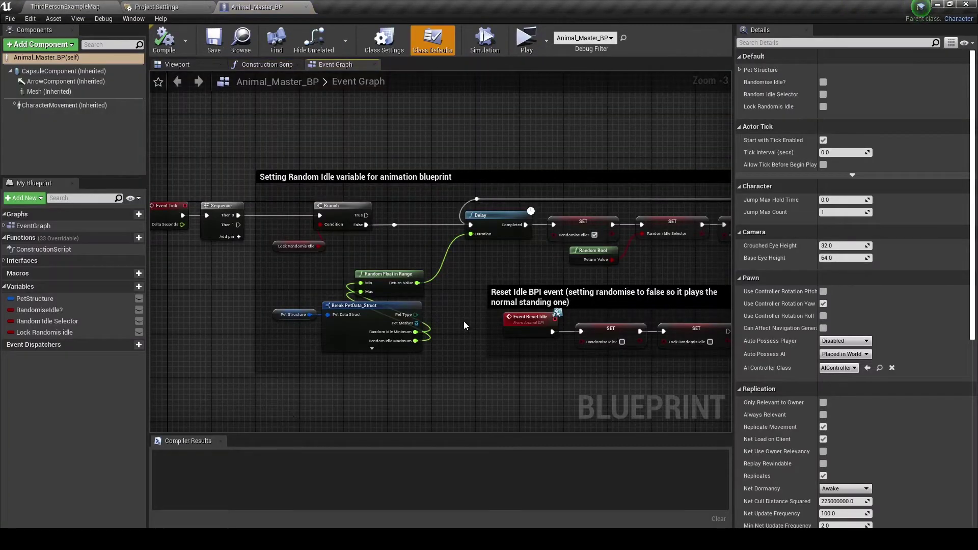
Step: Look over Animal_Master_BP's random idle Event Graph, then return to the ThirdPersonExampleMap level editor
{"action": "scroll", "coordinate": [469, 313], "scroll_direction": "down", "scroll_amount": 1}
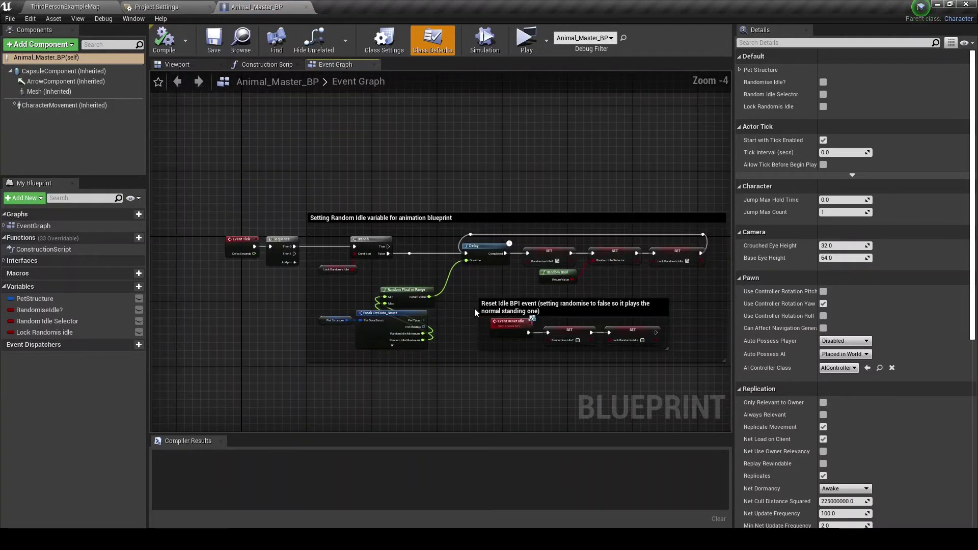
{"action": "scroll", "coordinate": [474, 312], "scroll_direction": "up", "scroll_amount": 1}
{"action": "right_click_drag", "start_coordinate": [475, 312], "coordinate": [409, 309]}
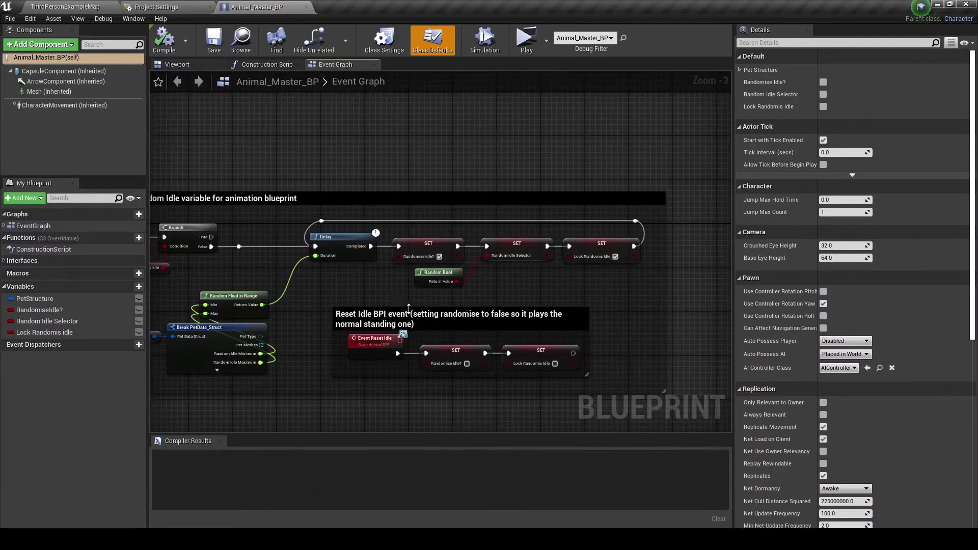
{"action": "right_click_drag", "start_coordinate": [463, 230], "coordinate": [494, 252]}
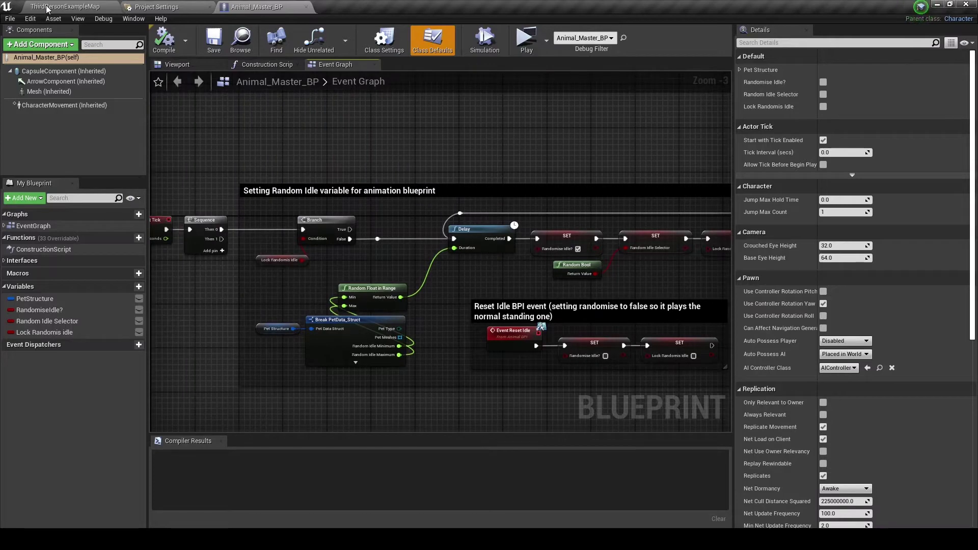
{"action": "left_click", "coordinate": [46, 9]}
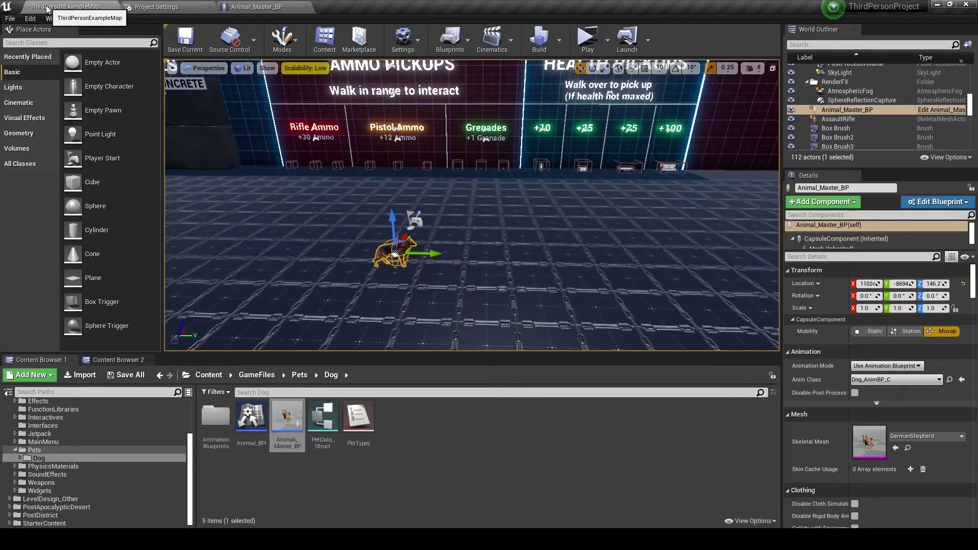
Step: Open Dog_AnimBP from Pets/Dog/AnimationBlueprints and show the dog mesh in its preview
{"action": "left_click", "coordinate": [62, 451]}
{"action": "left_click", "coordinate": [38, 459]}
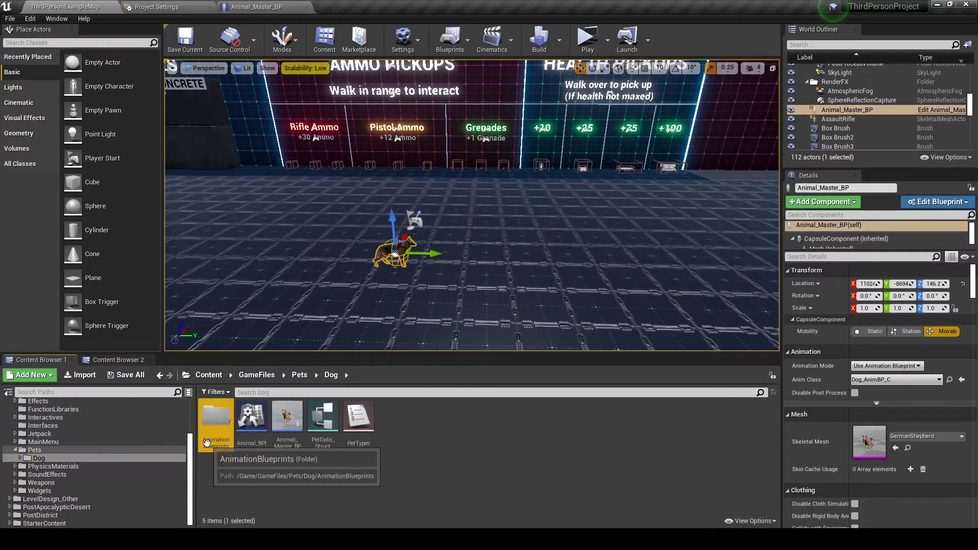
{"action": "double_click", "coordinate": [216, 416]}
{"action": "double_click", "coordinate": [216, 416]}
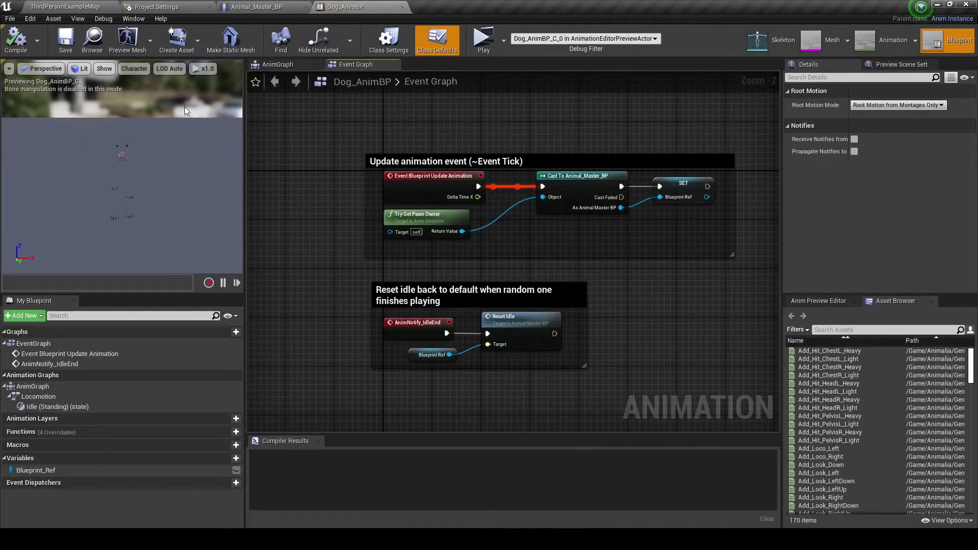
{"action": "left_click", "coordinate": [149, 39]}
{"action": "left_click", "coordinate": [209, 133]}
Step: Inspect the AnimGraph's Locomotion > Idle (Standing) blend-poses network, then return to the level editor
{"action": "scroll", "coordinate": [397, 244], "scroll_direction": "down", "scroll_amount": 2}
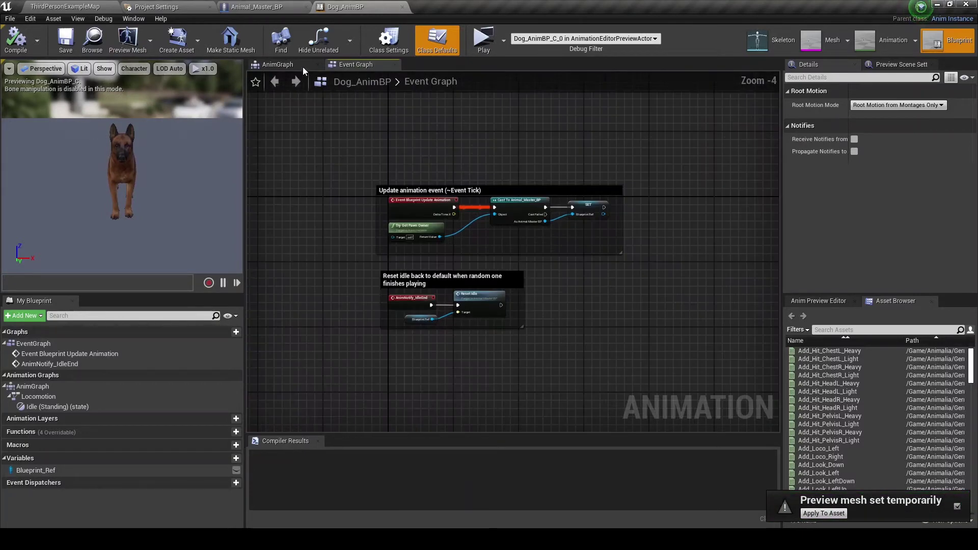
{"action": "left_click", "coordinate": [303, 66]}
{"action": "double_click", "coordinate": [476, 278]}
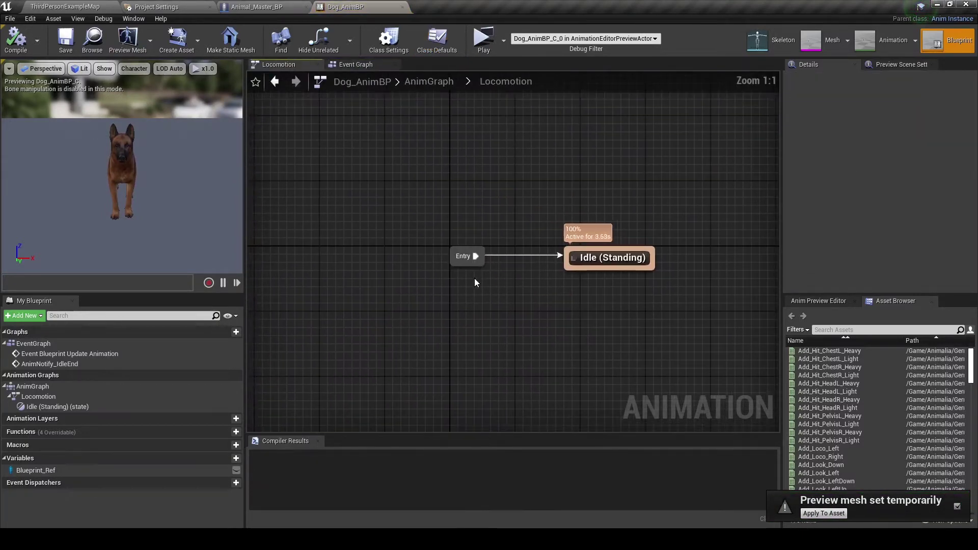
{"action": "double_click", "coordinate": [600, 263]}
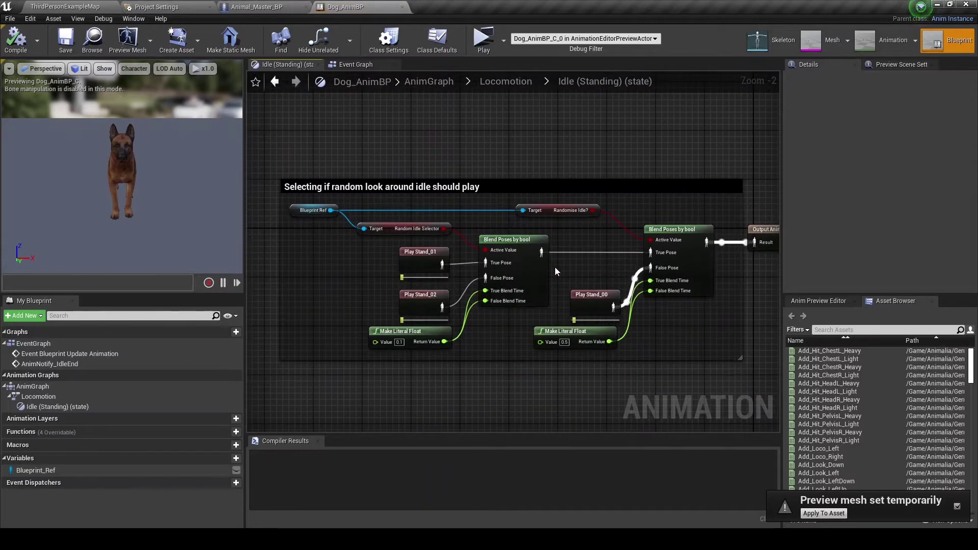
{"action": "right_click_drag", "start_coordinate": [422, 267], "coordinate": [450, 260]}
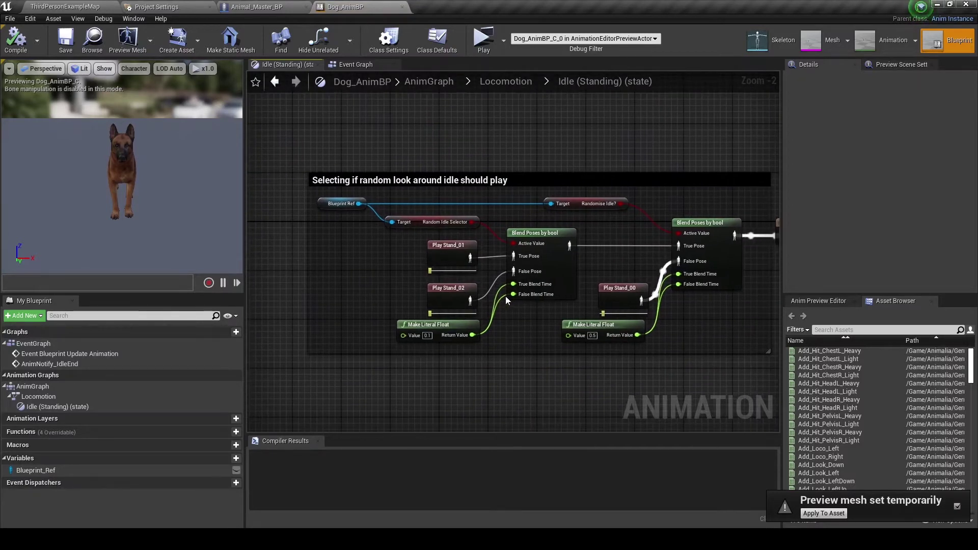
{"action": "mouse_move", "coordinate": [507, 301]}
{"action": "right_mouse_down"}
{"action": "mouse_move", "coordinate": [482, 287]}
{"action": "mouse_move", "coordinate": [461, 314]}
{"action": "right_mouse_up"}
{"action": "right_click_drag", "start_coordinate": [492, 182], "coordinate": [470, 183]}
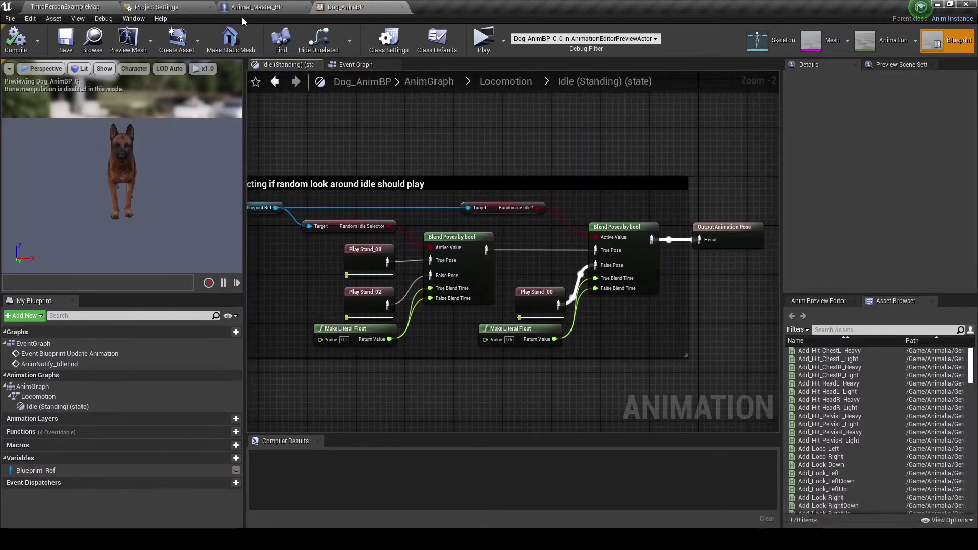
{"action": "right_click_drag", "start_coordinate": [460, 246], "coordinate": [536, 248]}
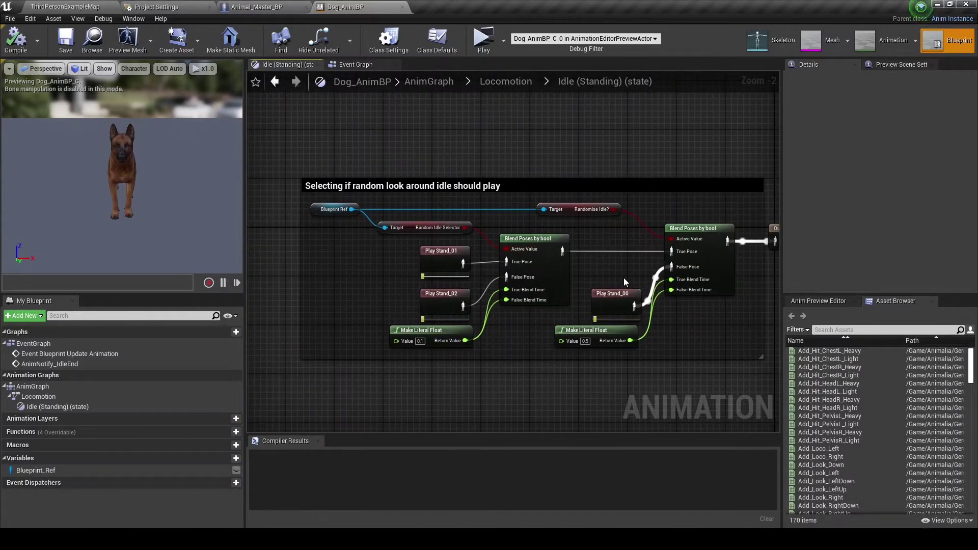
{"action": "left_click", "coordinate": [107, 7]}
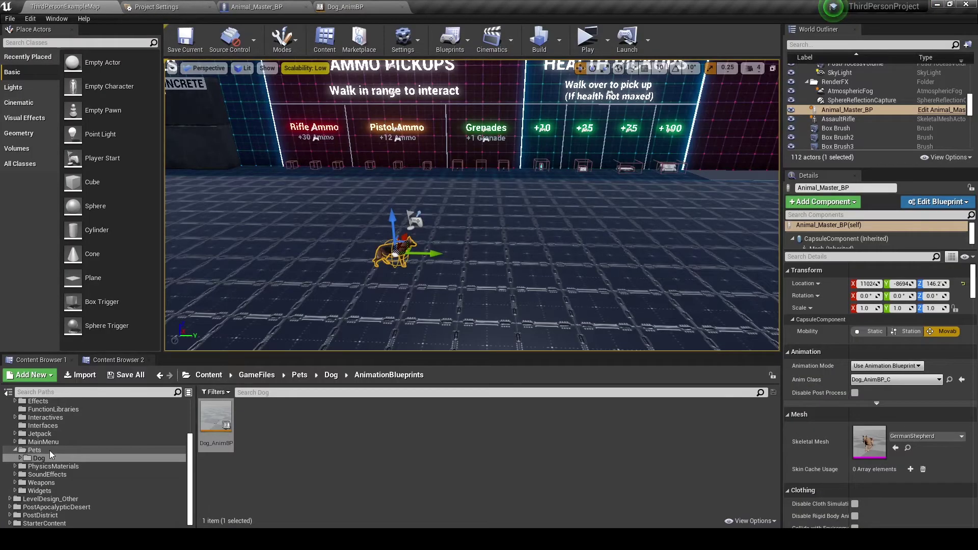
Step: Filter Animalia/GermanShepherd/Animations by 'sit' to list the 10 sitting animations
{"action": "scroll", "coordinate": [50, 450], "scroll_direction": "up", "scroll_amount": 5}
{"action": "left_click", "coordinate": [41, 413]}
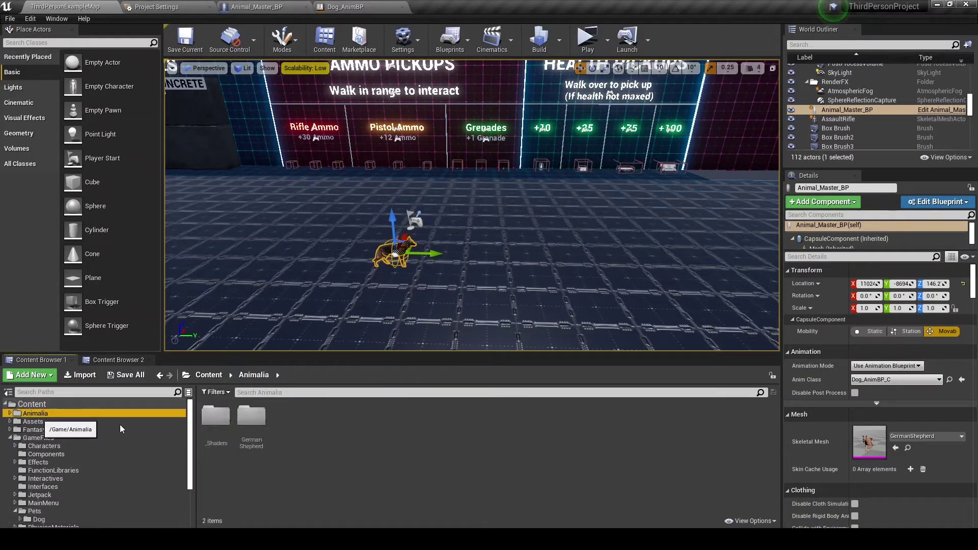
{"action": "double_click", "coordinate": [251, 416]}
{"action": "double_click", "coordinate": [216, 416]}
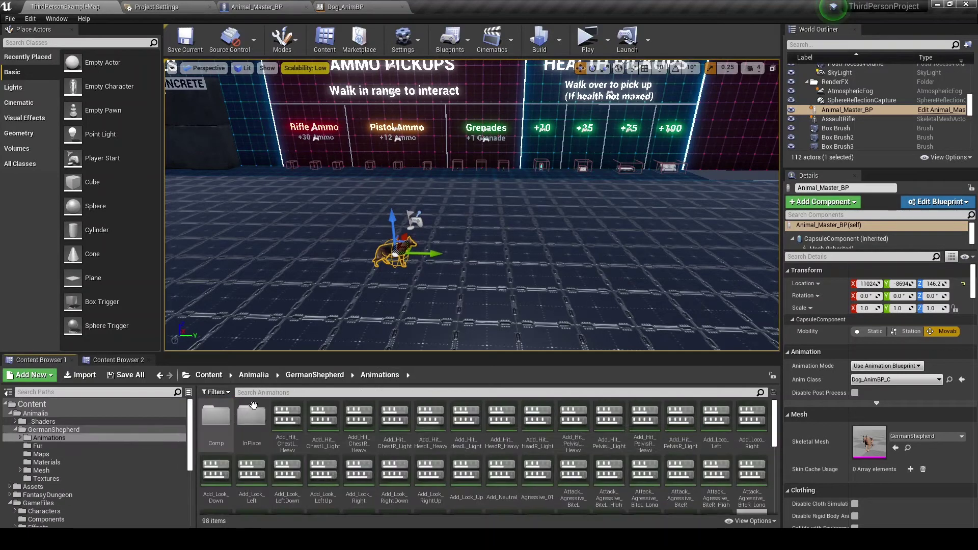
{"action": "left_click", "coordinate": [267, 395]}
{"action": "type", "text": "sit"}
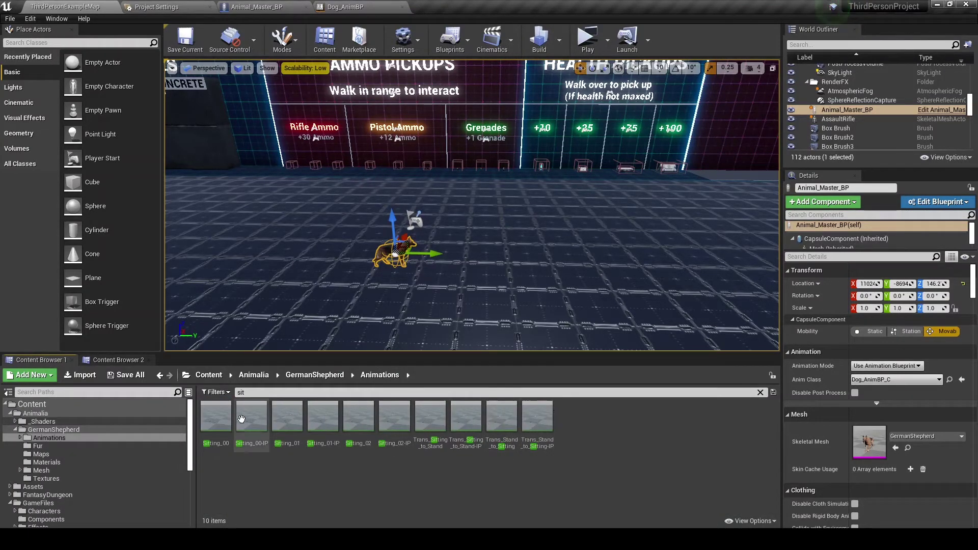
Step: Create a Boolean variable named SitDown? in Animal_Master_BP
{"action": "left_click", "coordinate": [257, 7]}
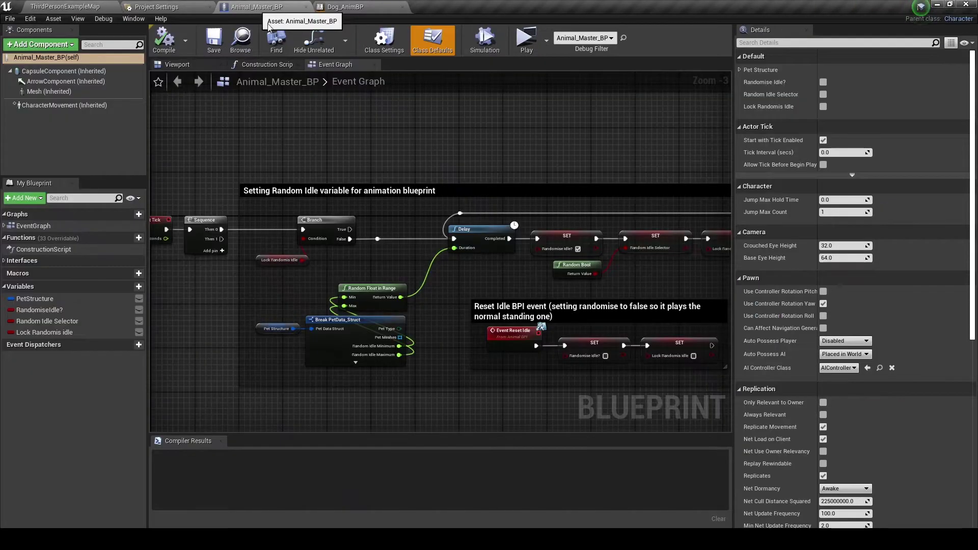
{"action": "right_click_drag", "start_coordinate": [331, 306], "coordinate": [127, 296]}
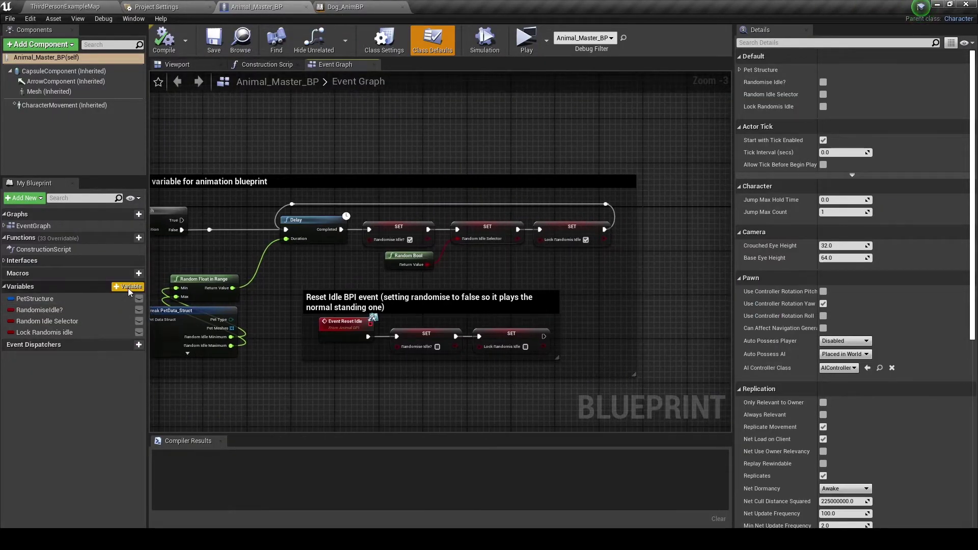
{"action": "left_click", "coordinate": [128, 288]}
{"action": "type", "text": "To"}
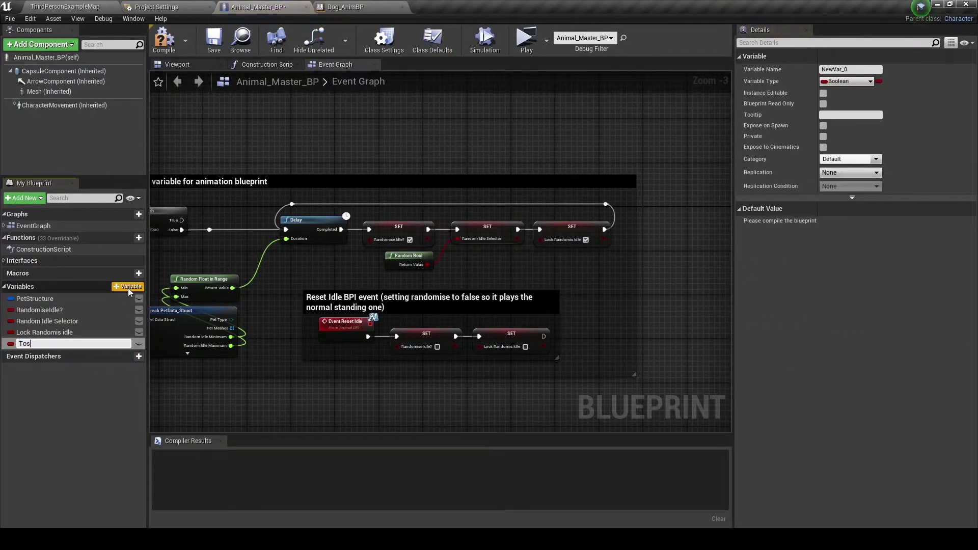
{"action": "type", "text": "Si"}
{"action": "type", "text": "S"}
{"action": "type", "text": "itDown?"}
{"action": "key", "text": "Return"}
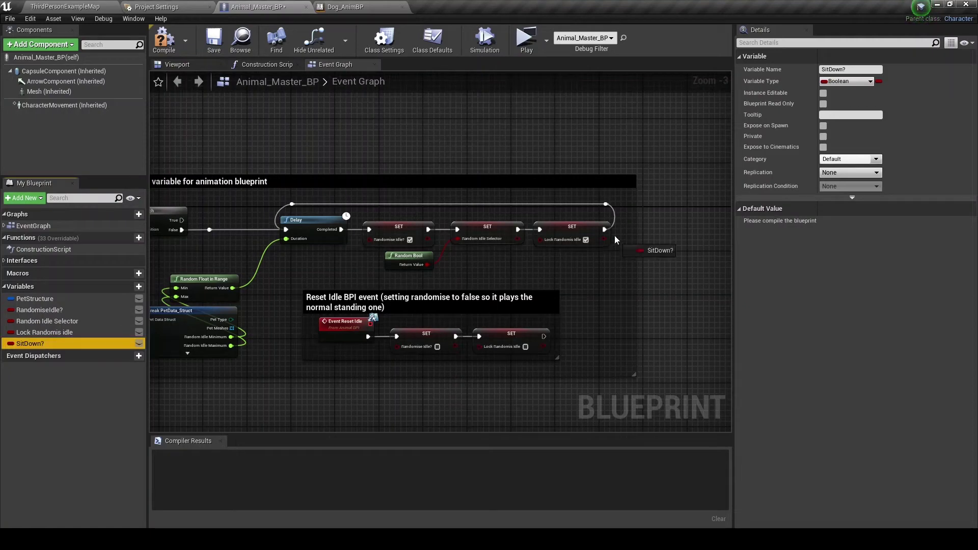
Step: Place a SET SitDown? node after the SET Lock Randomis idle node in the chain
{"action": "left_click_drag", "start_coordinate": [614, 235], "coordinate": [610, 230]}
{"action": "left_click", "coordinate": [662, 245]}
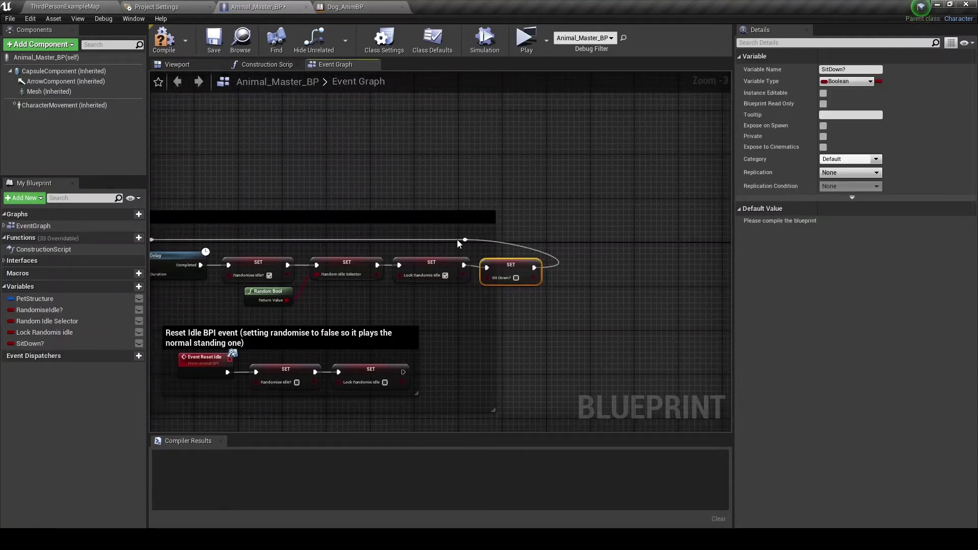
{"action": "left_click_drag", "start_coordinate": [458, 240], "coordinate": [535, 244]}
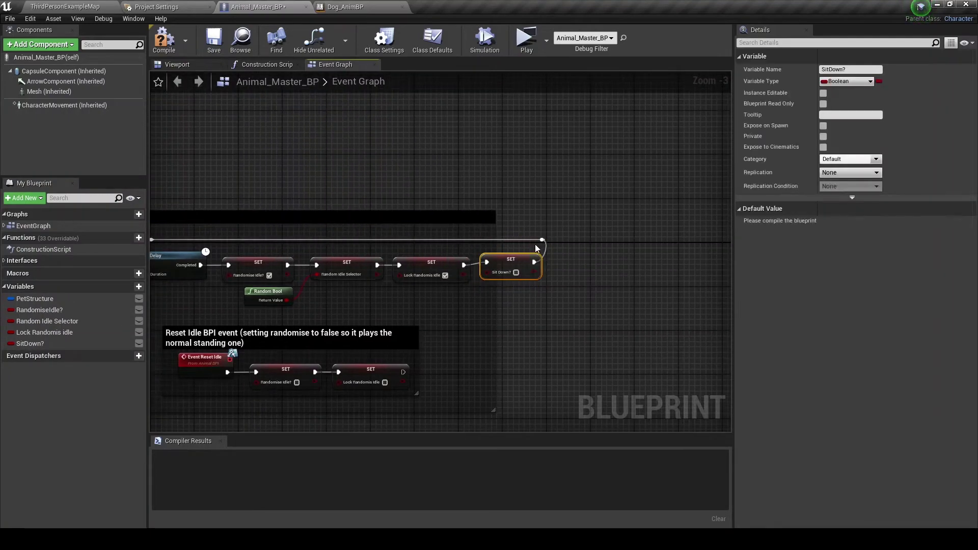
{"action": "left_click", "coordinate": [540, 240]}
{"action": "scroll", "coordinate": [538, 241], "scroll_direction": "down", "scroll_amount": 3}
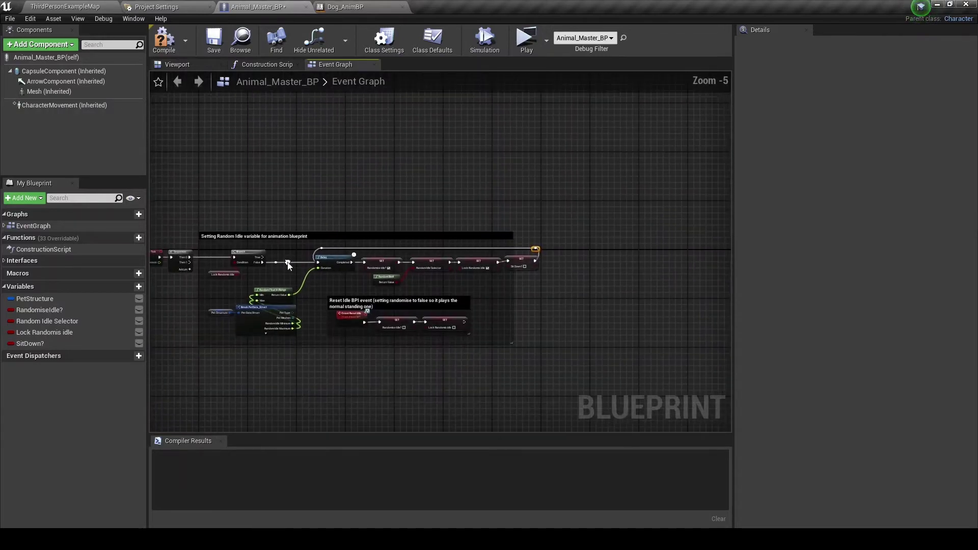
Step: Feed SET Sit Down? from a Random Bool node and widen the comment box to cover it
{"action": "right_click_drag", "start_coordinate": [288, 264], "coordinate": [384, 264]}
{"action": "left_click_drag", "start_coordinate": [227, 247], "coordinate": [633, 261]}
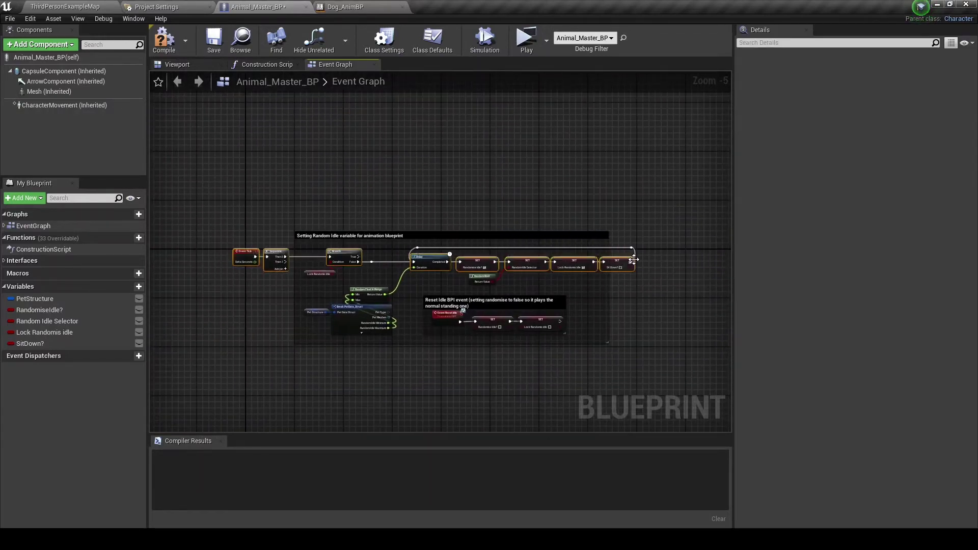
{"action": "scroll", "coordinate": [633, 260], "scroll_direction": "up", "scroll_amount": 3}
{"action": "scroll", "coordinate": [633, 260], "scroll_direction": "up", "scroll_amount": 2}
{"action": "left_click_drag", "start_coordinate": [438, 284], "coordinate": [414, 311]}
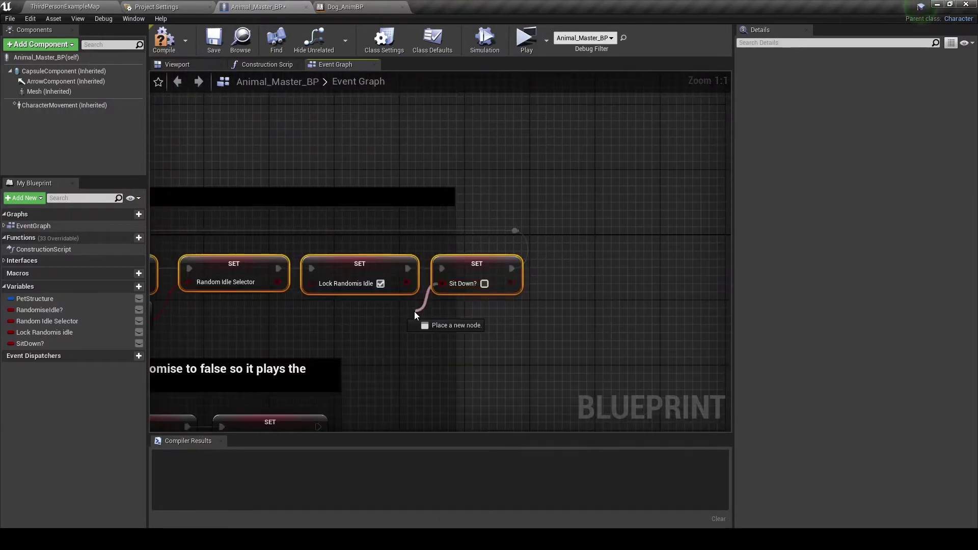
{"action": "type", "text": "random bool"}
{"action": "key", "text": "Return"}
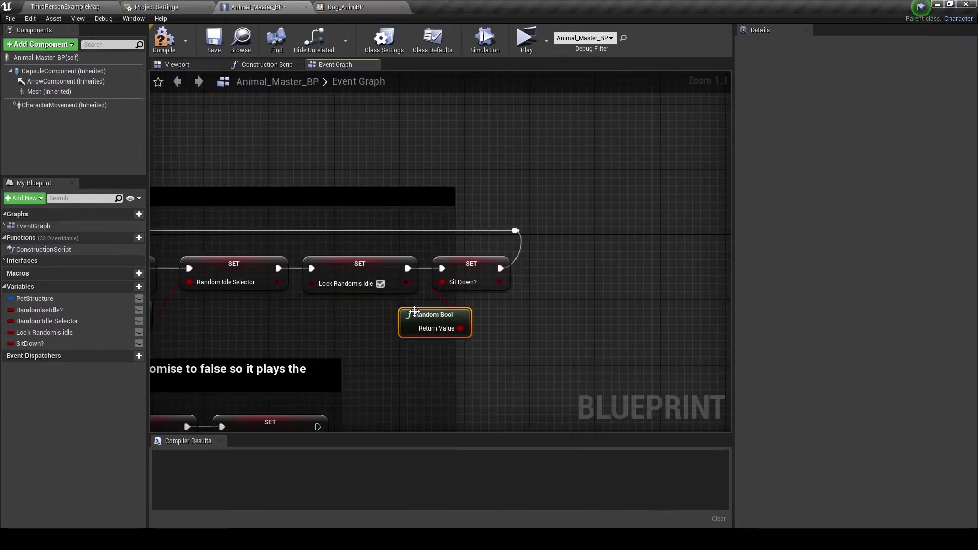
{"action": "left_click_drag", "start_coordinate": [415, 315], "coordinate": [358, 308]}
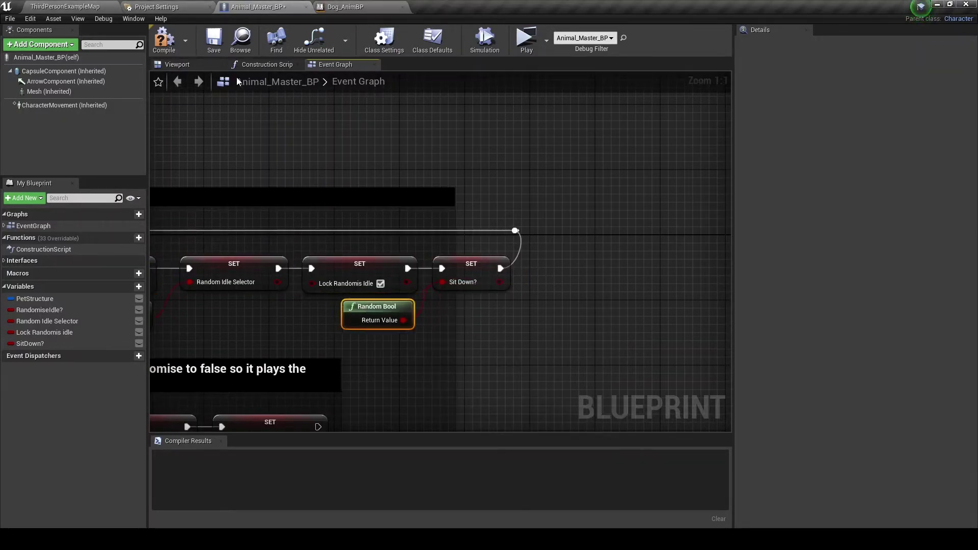
{"action": "left_click_drag", "start_coordinate": [470, 207], "coordinate": [537, 207]}
Step: Add an unchecked SET Sit Down? to the Event Reset Idle chain and compile Animal_Master_BP
{"action": "right_click_drag", "start_coordinate": [538, 206], "coordinate": [614, 182]}
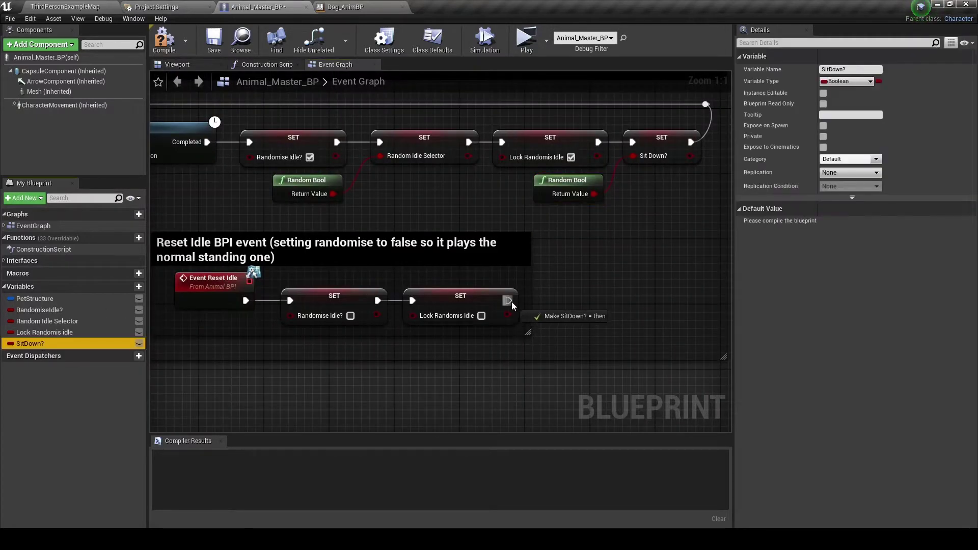
{"action": "left_click_drag", "start_coordinate": [30, 343], "coordinate": [577, 295]}
{"action": "left_click", "coordinate": [552, 297]}
{"action": "left_click_drag", "start_coordinate": [532, 257], "coordinate": [642, 266]}
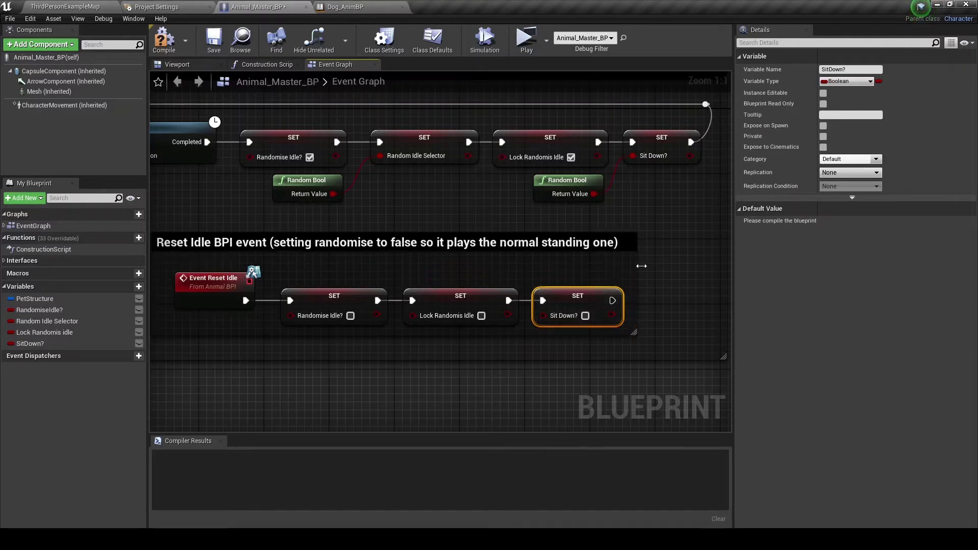
{"action": "left_click", "coordinate": [175, 47]}
{"action": "scroll", "coordinate": [375, 234], "scroll_direction": "down", "scroll_amount": 3}
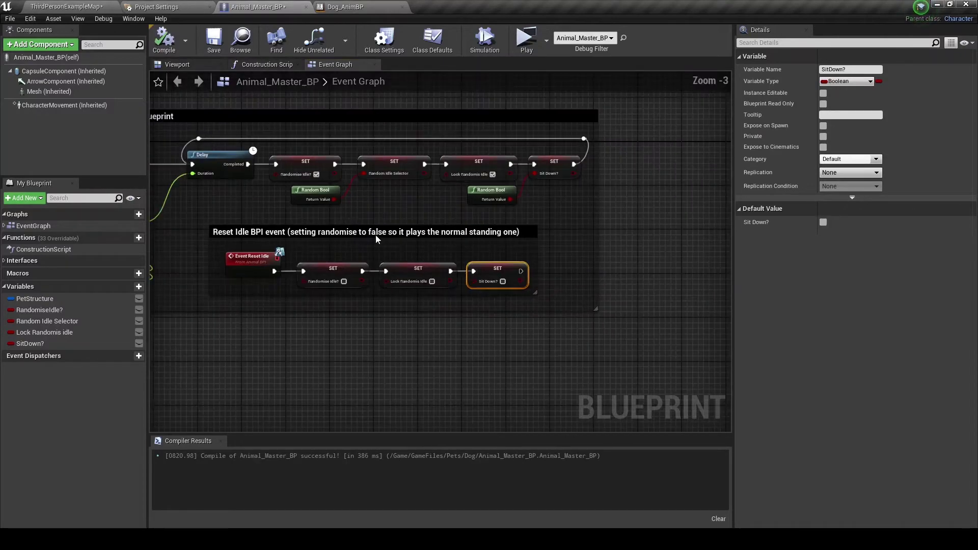
{"action": "left_click", "coordinate": [371, 7]}
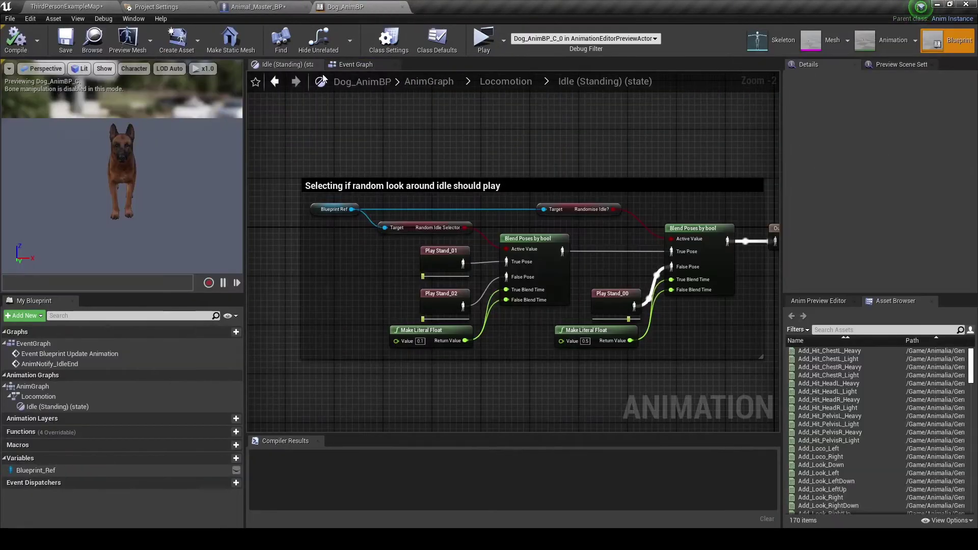
Step: Add an Idle (Sitting) state linked below Idle (Standing) in Locomotion and compile Dog_AnimBP
{"action": "left_click", "coordinate": [493, 83]}
{"action": "right_click_drag", "start_coordinate": [533, 240], "coordinate": [452, 240]}
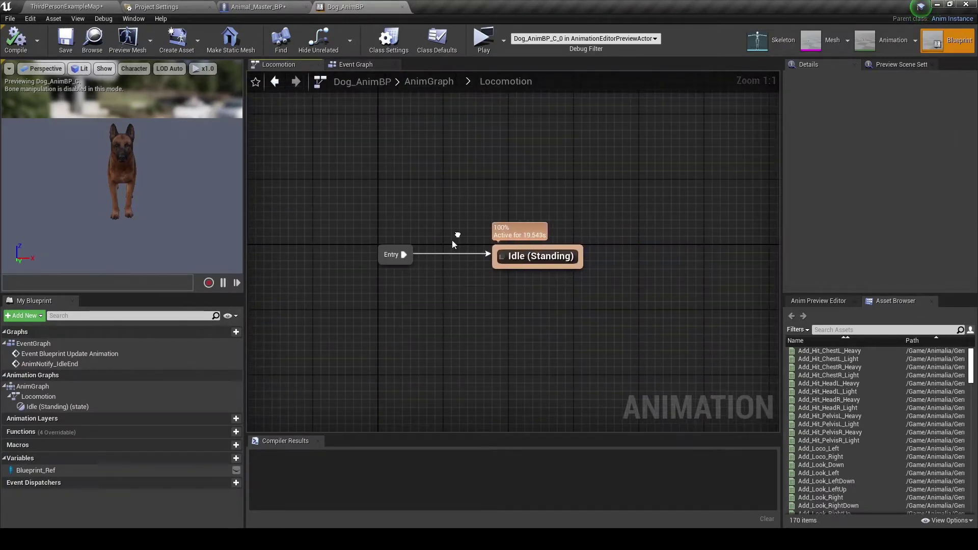
{"action": "left_click_drag", "start_coordinate": [507, 267], "coordinate": [538, 350]}
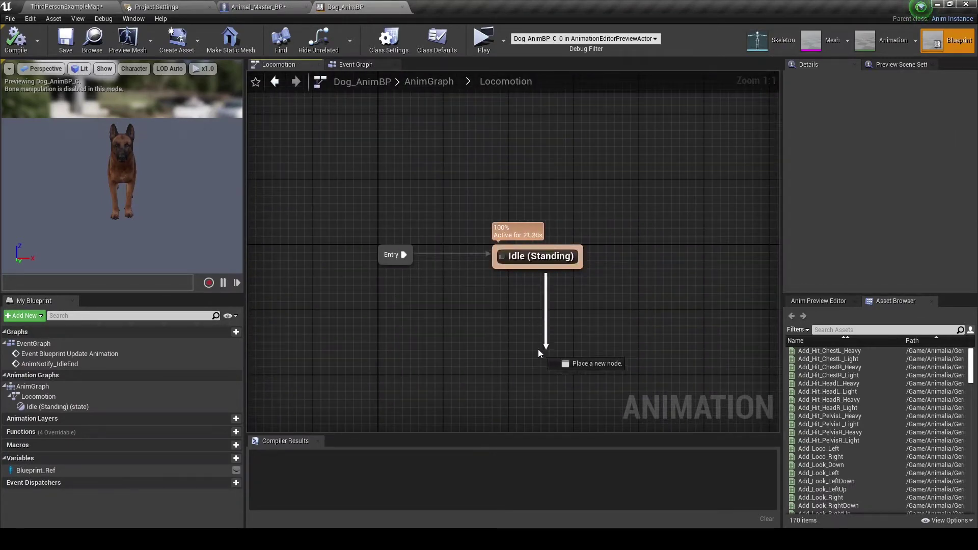
{"action": "left_click", "coordinate": [554, 166]}
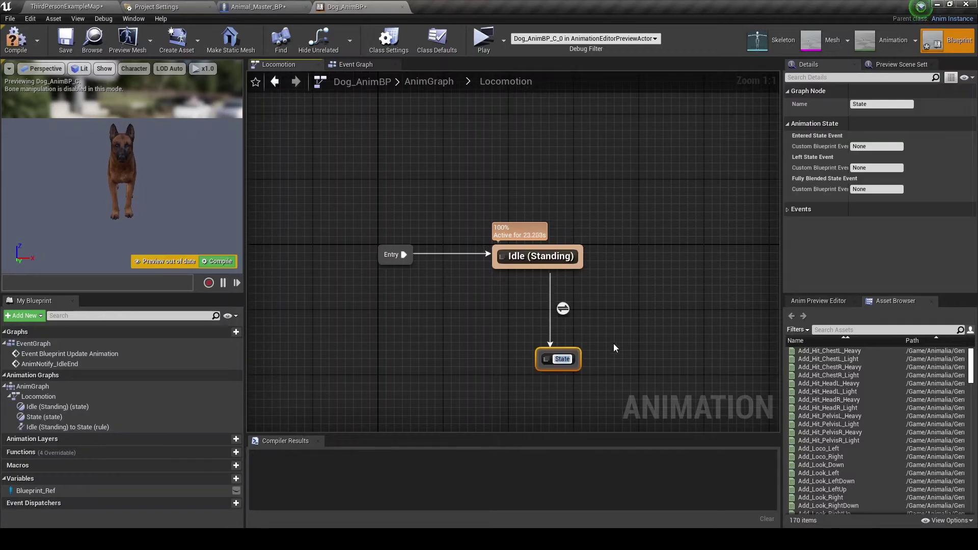
{"action": "type", "text": "Idle(Sitt"}
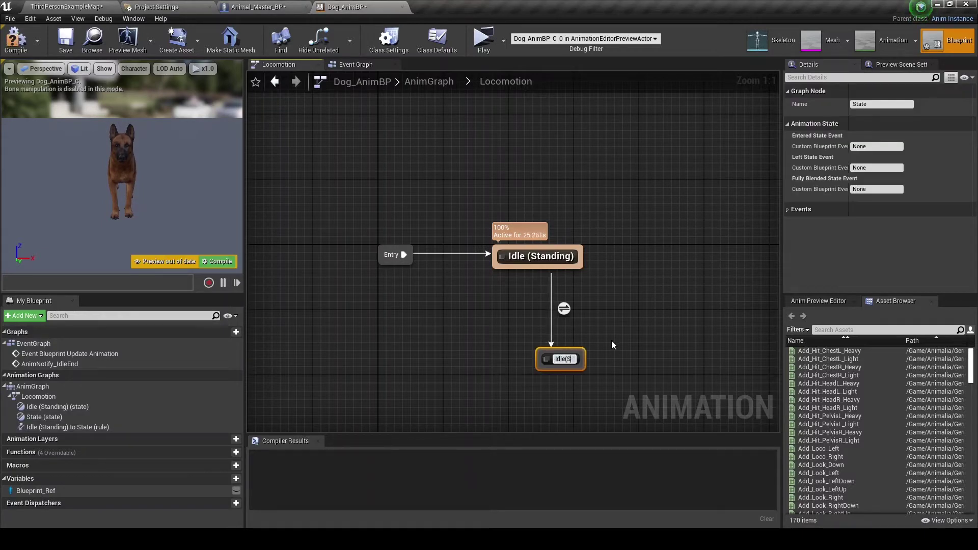
{"action": "key", "text": "BackSpace"}
{"action": "key", "text": "BackSpace"}
{"action": "key", "text": "BackSpace"}
{"action": "type", "text": "("}
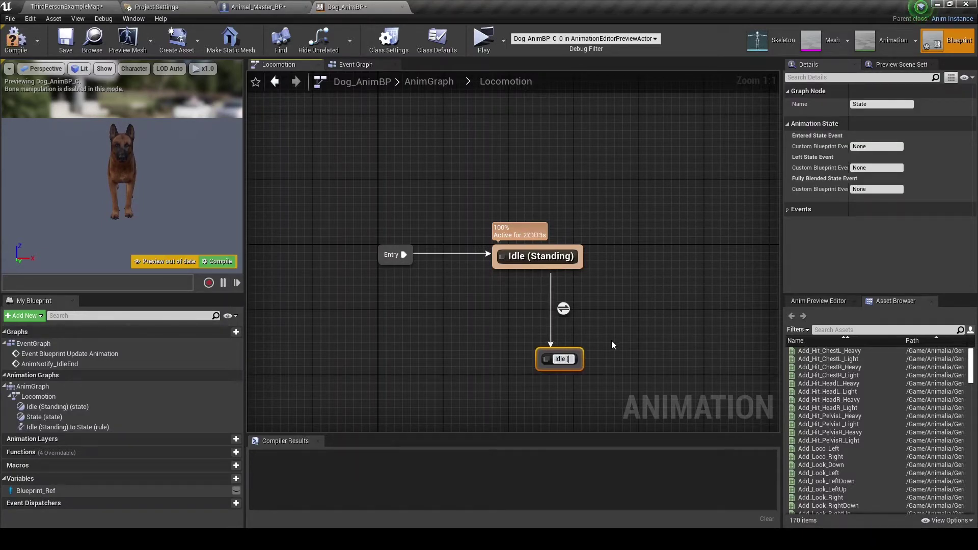
{"action": "type", "text": "Sitting)"}
{"action": "key", "text": "Return"}
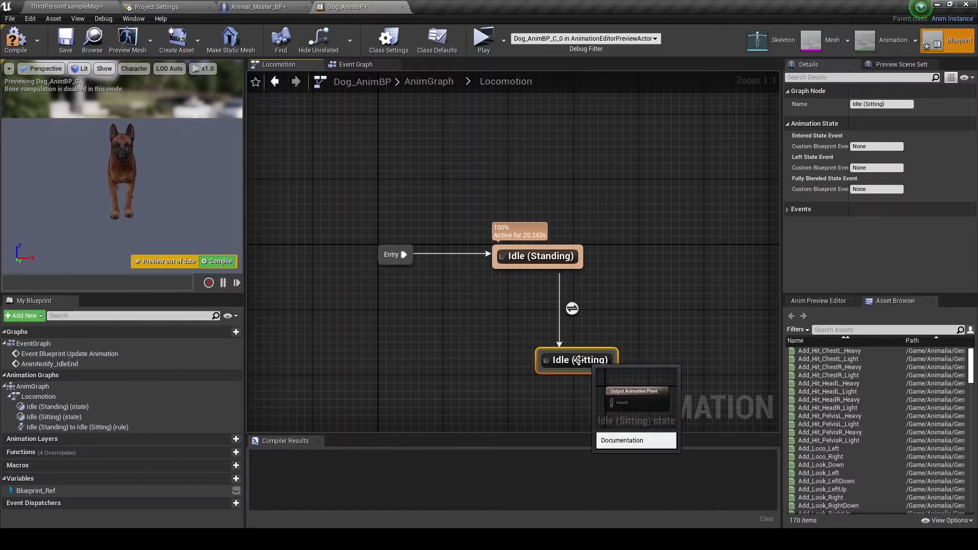
{"action": "left_click_drag", "start_coordinate": [596, 363], "coordinate": [545, 365]}
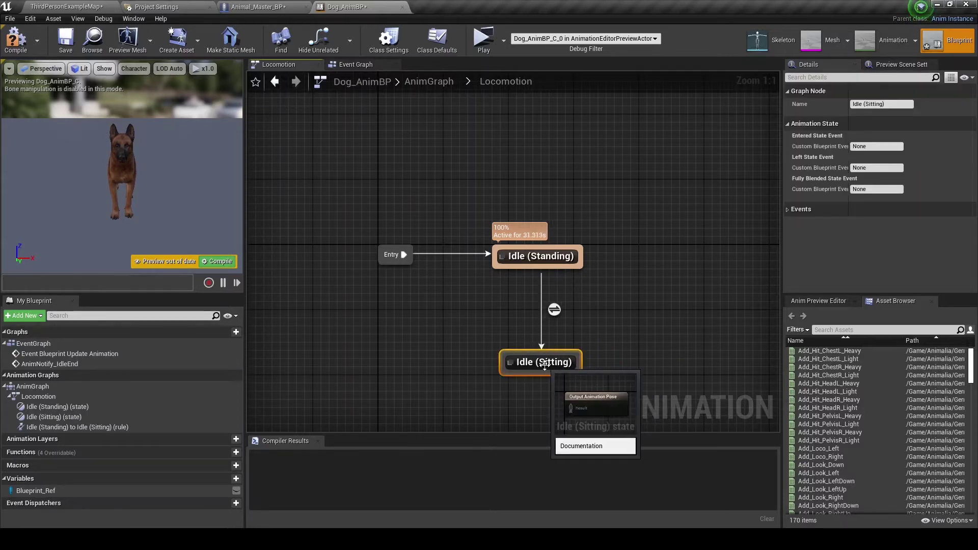
{"action": "left_click", "coordinate": [15, 39]}
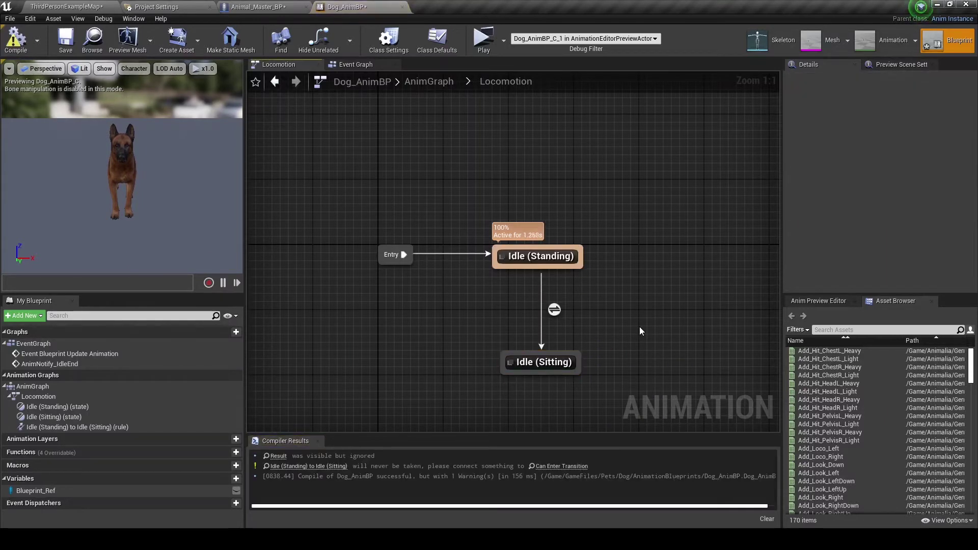
Step: Add a Sitting-to-Standing transition and drive the Standing-to-Sitting rule with Blueprint_Ref's Sit Down?
{"action": "right_click_drag", "start_coordinate": [420, 337], "coordinate": [375, 287]}
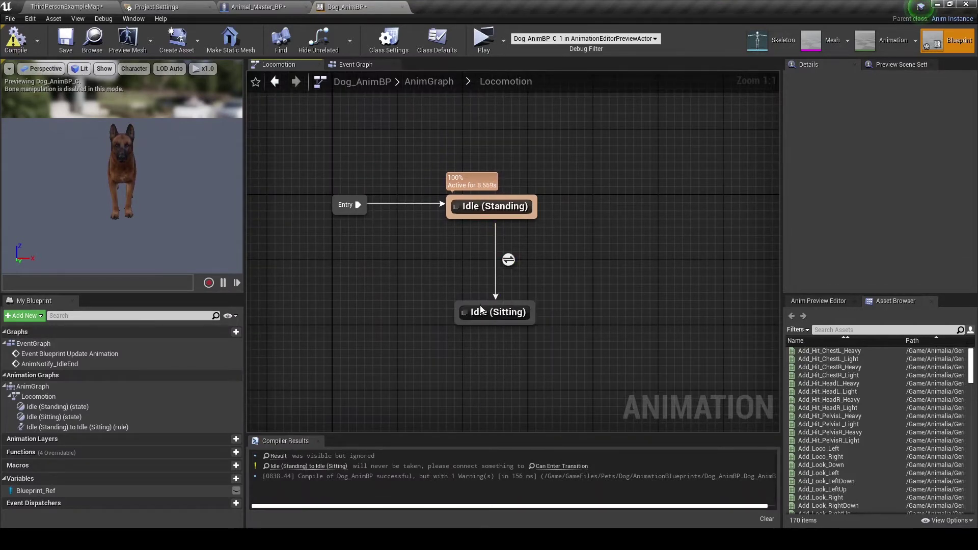
{"action": "left_click_drag", "start_coordinate": [481, 303], "coordinate": [484, 218]}
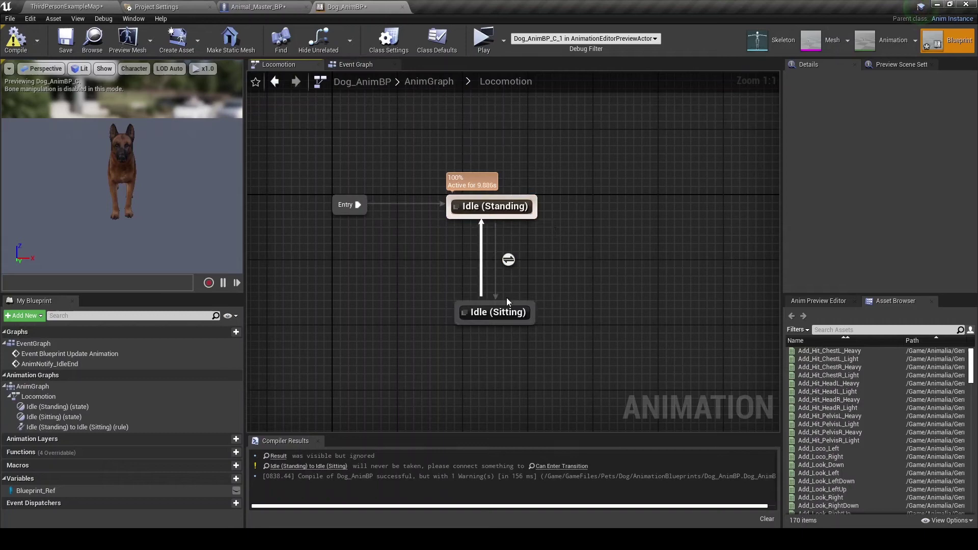
{"action": "double_click", "coordinate": [512, 261]}
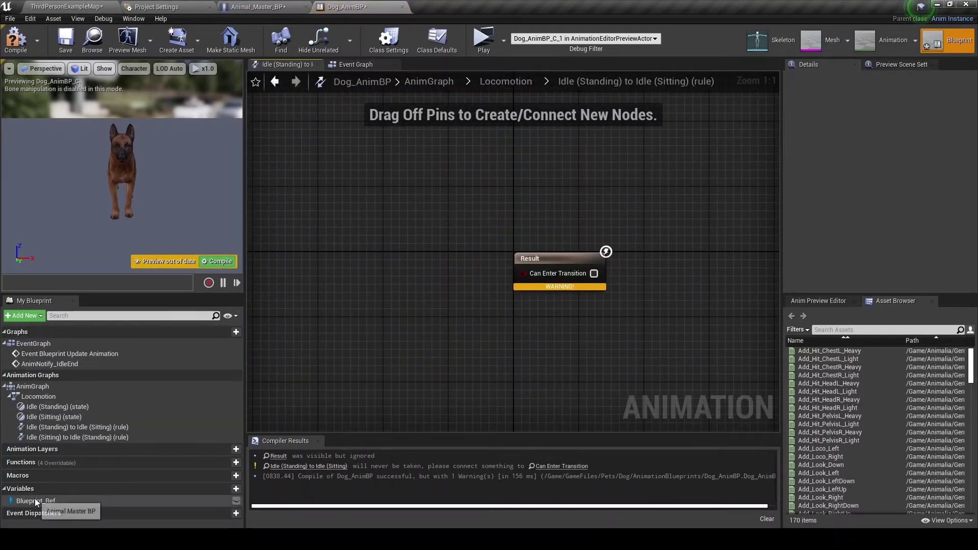
{"action": "mouse_move", "coordinate": [36, 501]}
{"action": "left_mouse_down"}
{"action": "mouse_move", "coordinate": [312, 262]}
{"action": "mouse_move", "coordinate": [390, 275]}
{"action": "left_mouse_up"}
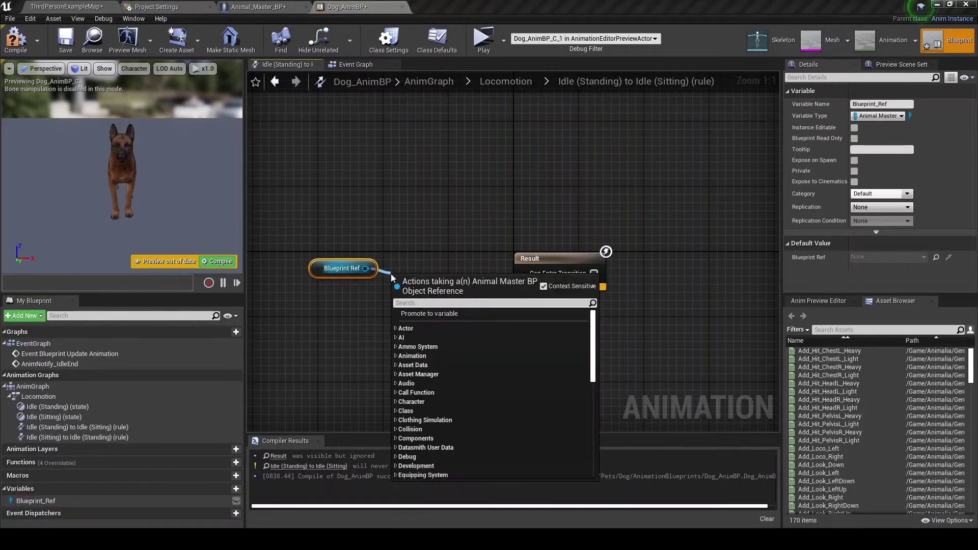
{"action": "type", "text": "sit"}
{"action": "key", "text": "Return"}
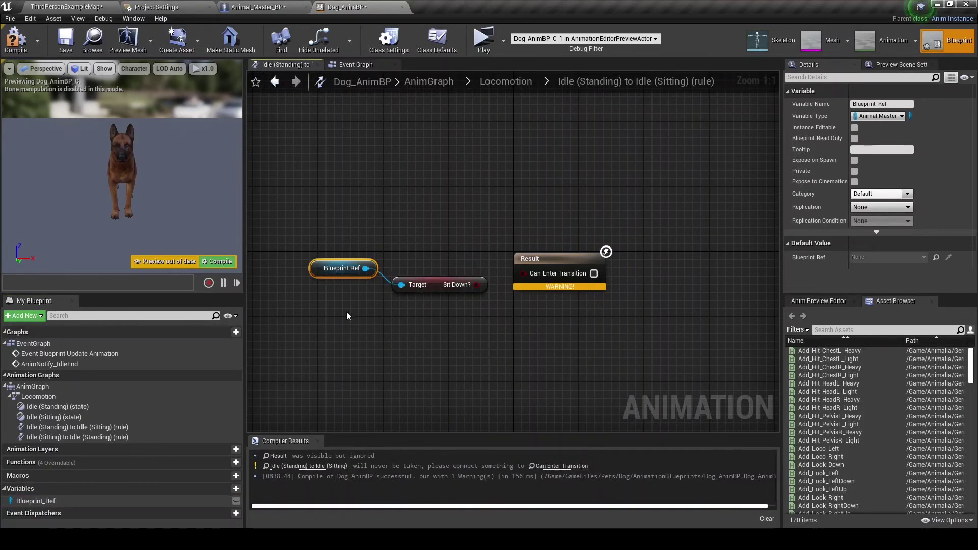
{"action": "key", "text": "q"}
{"action": "left_click_drag", "start_coordinate": [508, 278], "coordinate": [523, 273]}
{"action": "left_click_drag", "start_coordinate": [322, 242], "coordinate": [545, 300]}
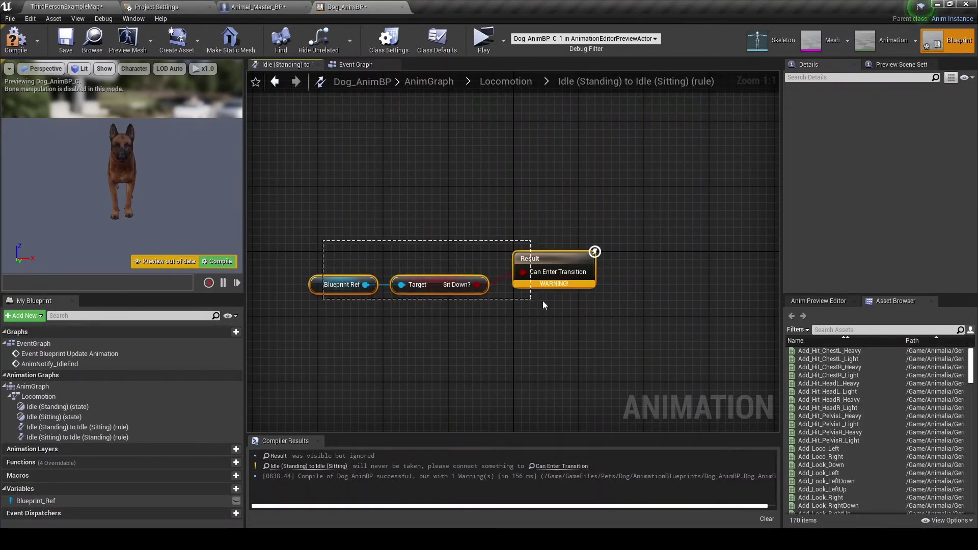
{"action": "key", "text": "q"}
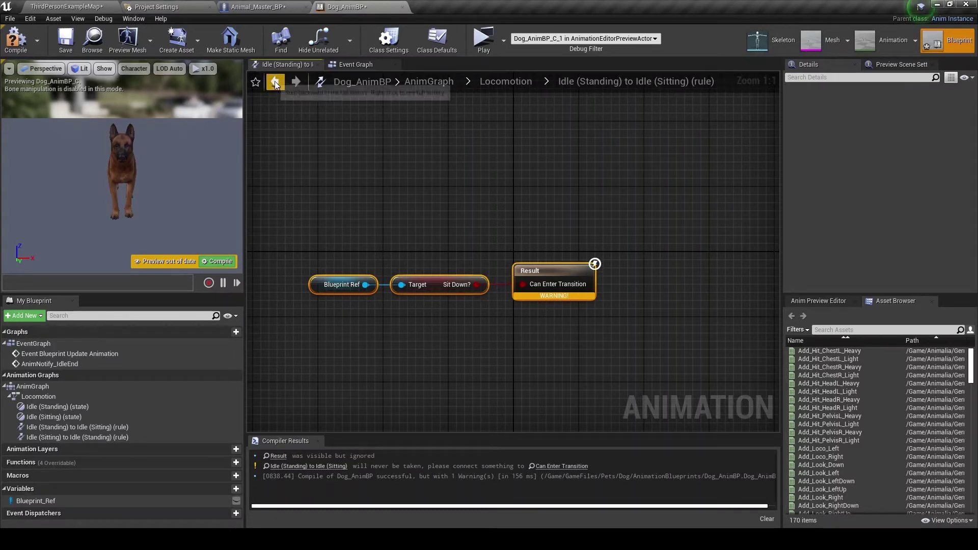
Step: Make the Idle (Sitting) to Idle (Standing) rule fire on NOT Sit Down?
{"action": "left_click", "coordinate": [275, 82]}
{"action": "left_click", "coordinate": [479, 261]}
{"action": "double_click", "coordinate": [480, 263]}
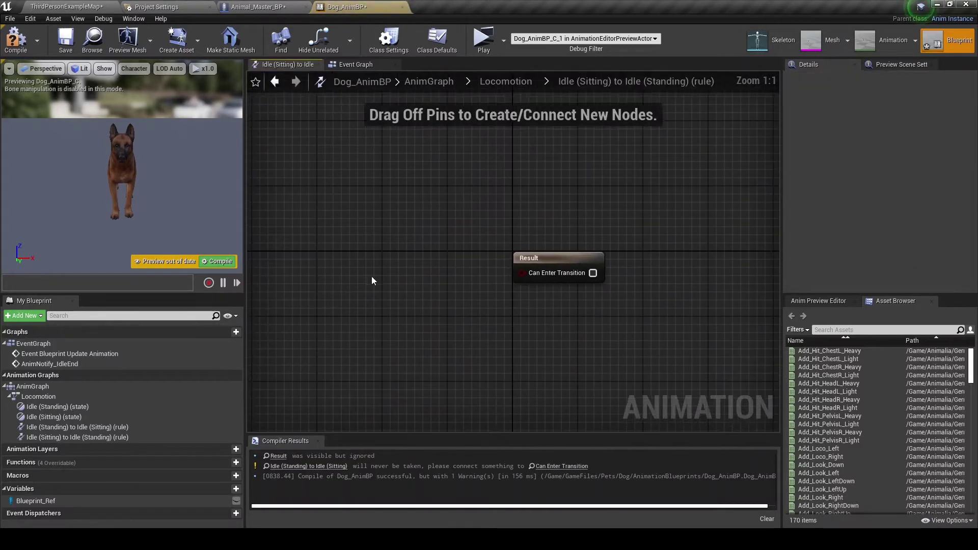
{"action": "key", "text": "ctrl+v"}
{"action": "left_click_drag", "start_coordinate": [508, 284], "coordinate": [528, 326]}
{"action": "type", "text": "not"}
{"action": "key", "text": "Return"}
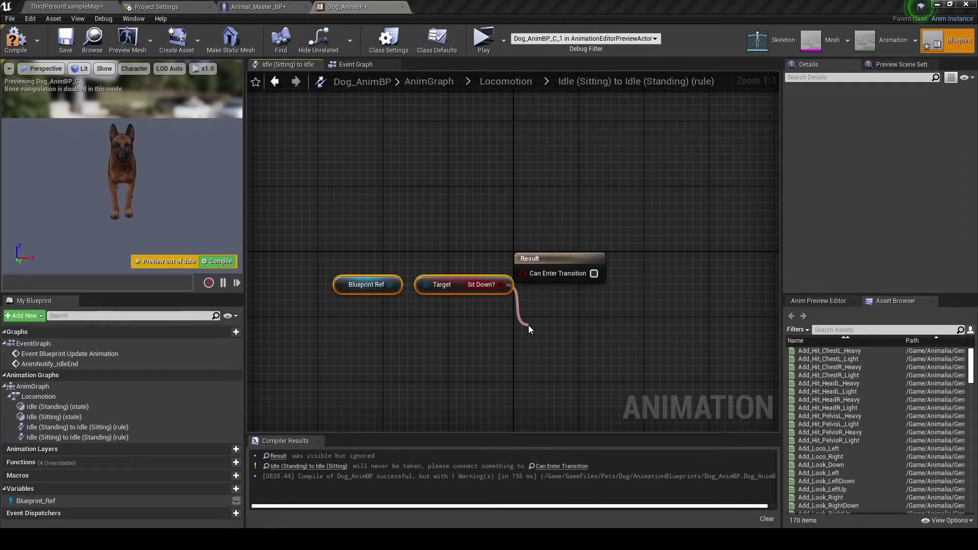
{"action": "mouse_move", "coordinate": [559, 331]}
{"action": "left_mouse_down"}
{"action": "mouse_move", "coordinate": [559, 282]}
{"action": "mouse_move", "coordinate": [670, 267]}
{"action": "left_mouse_up"}
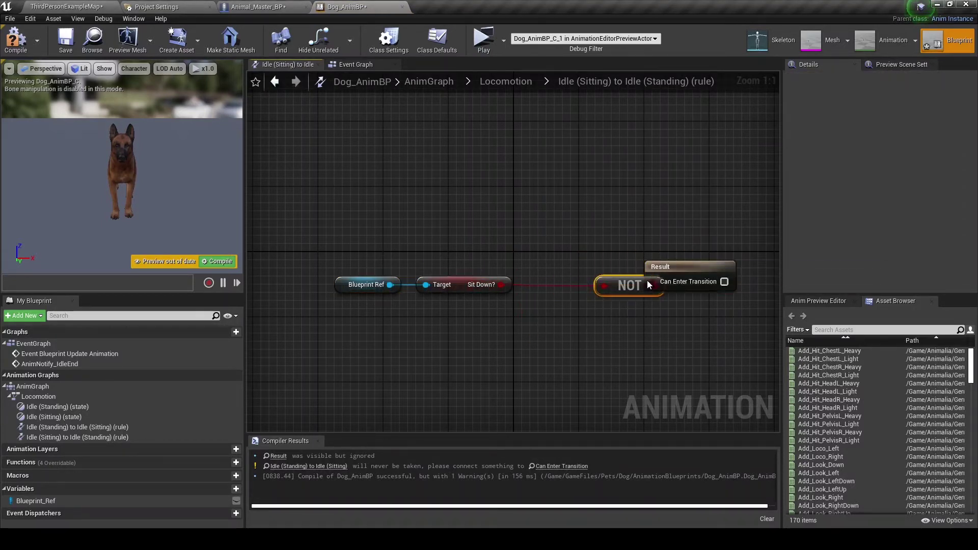
{"action": "left_click_drag", "start_coordinate": [582, 281], "coordinate": [668, 270]}
{"action": "left_click", "coordinate": [648, 257]}
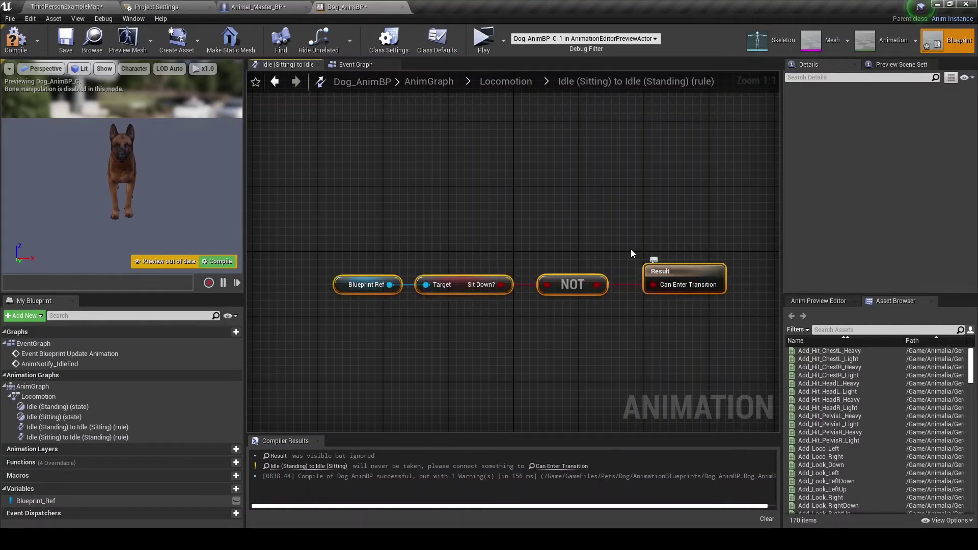
{"action": "scroll", "coordinate": [633, 255], "scroll_direction": "down", "scroll_amount": 1}
Step: In the Idle (Sitting) state, feed Output Animation Pose from a Blend Poses by int node
{"action": "left_click", "coordinate": [276, 85]}
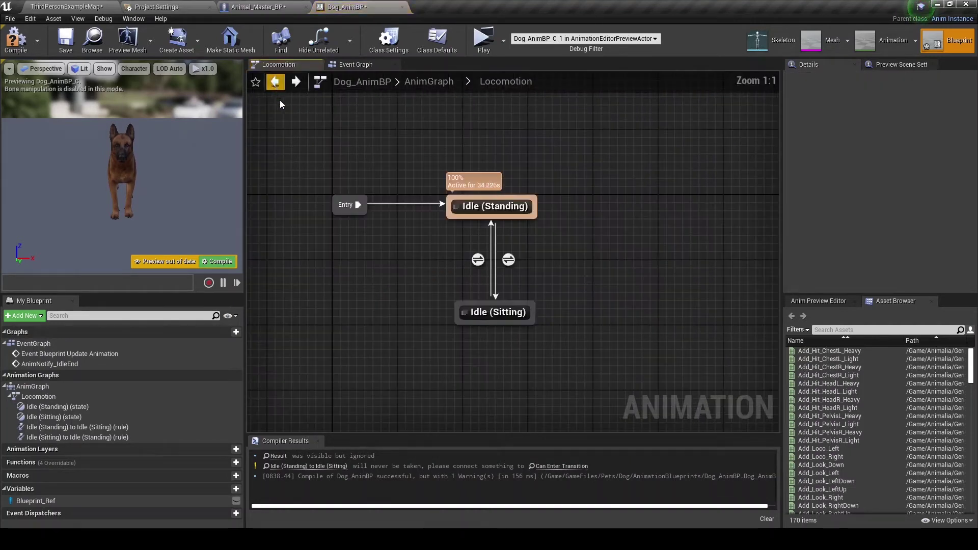
{"action": "left_click", "coordinate": [491, 316]}
{"action": "double_click", "coordinate": [491, 316]}
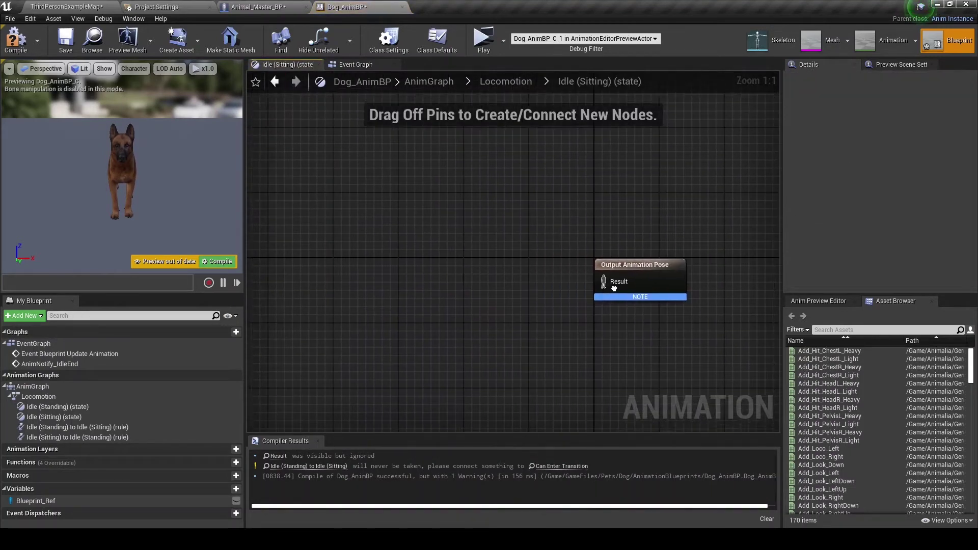
{"action": "right_click_drag", "start_coordinate": [555, 309], "coordinate": [652, 318]}
{"action": "left_click_drag", "start_coordinate": [620, 283], "coordinate": [544, 296]}
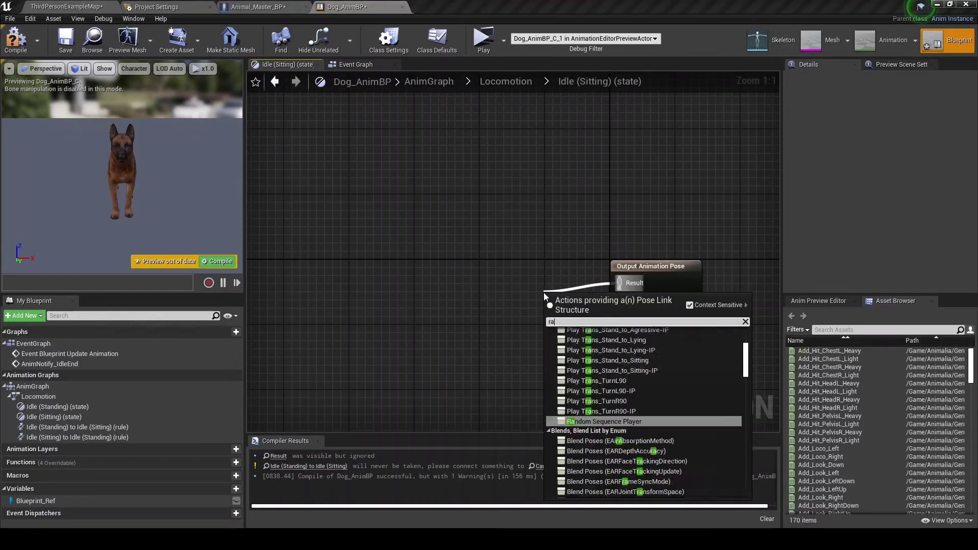
{"action": "type", "text": "random"}
{"action": "key", "text": "BackSpace"}
{"action": "key", "text": "BackSpace"}
{"action": "key", "text": "BackSpace"}
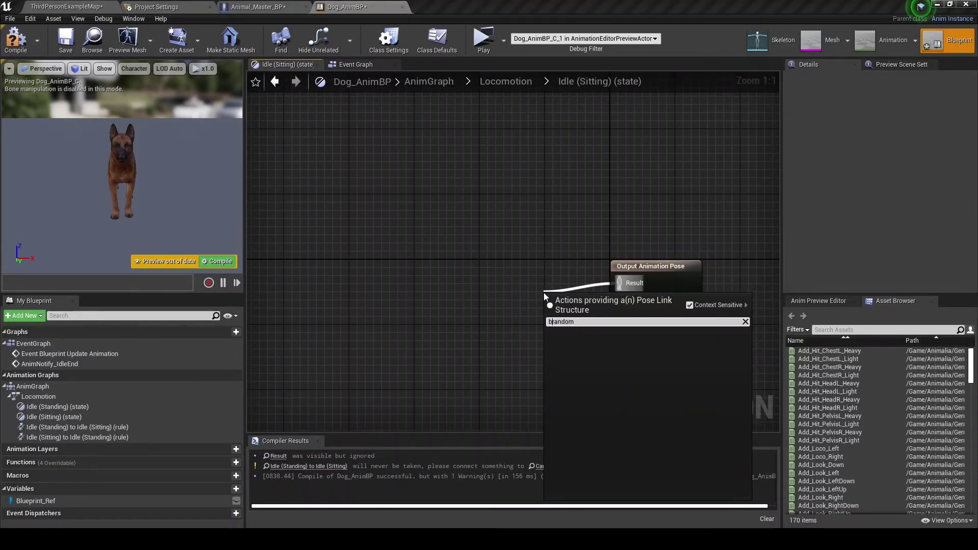
{"action": "type", "text": "blend poses b"}
{"action": "key", "text": "Down"}
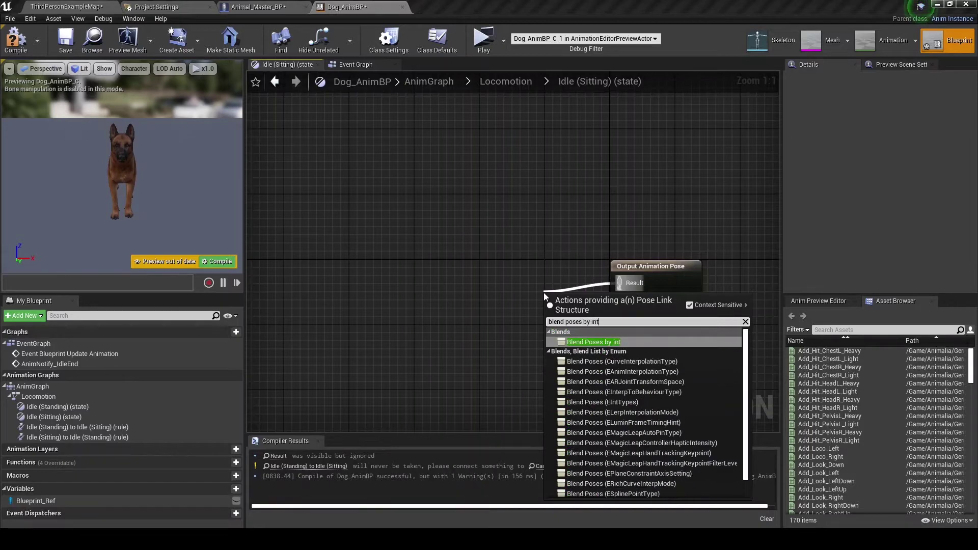
{"action": "key", "text": "Return"}
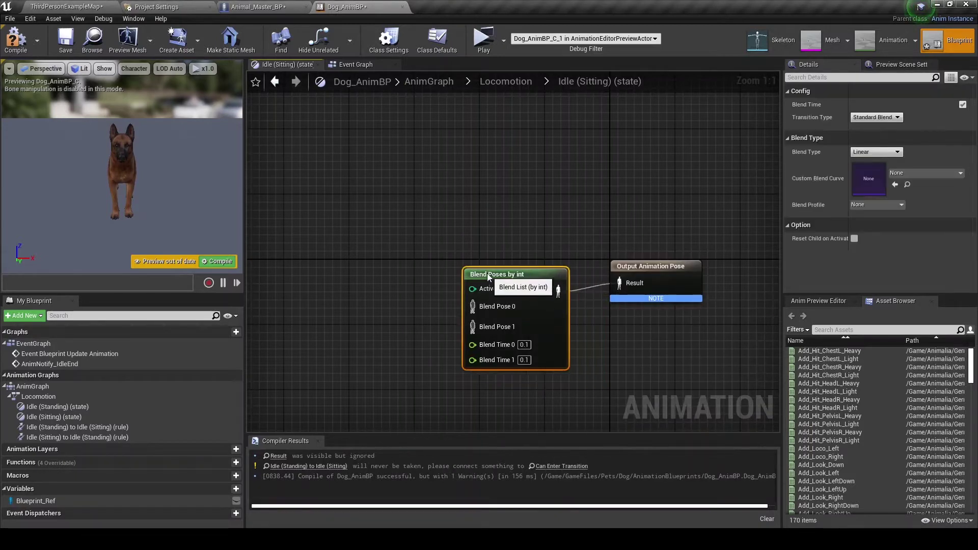
{"action": "left_click_drag", "start_coordinate": [507, 289], "coordinate": [474, 273]}
{"action": "right_click_drag", "start_coordinate": [454, 246], "coordinate": [449, 207]}
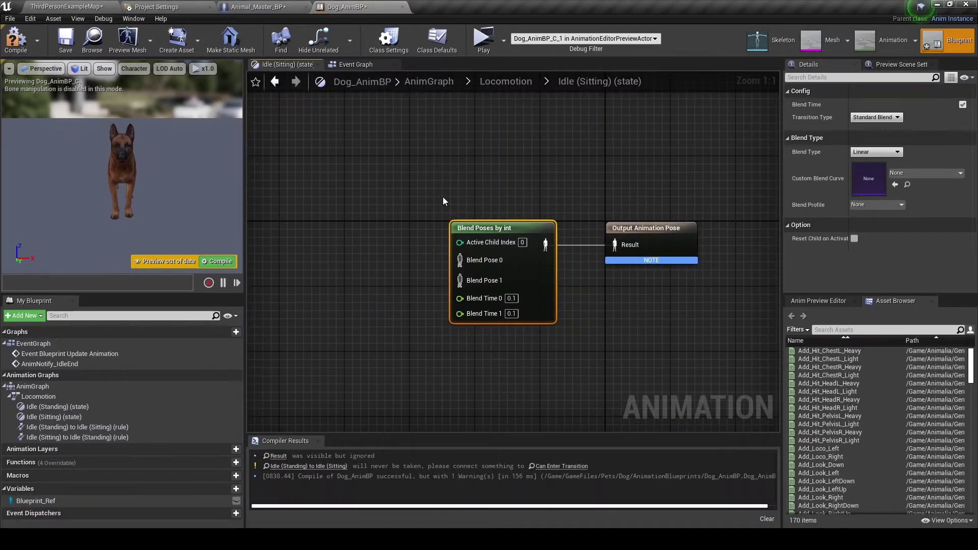
Step: Drive Blend Poses by int's Active Child Index with a Random Integer in Range node
{"action": "left_click_drag", "start_coordinate": [460, 242], "coordinate": [420, 213]}
{"action": "type", "text": "g"}
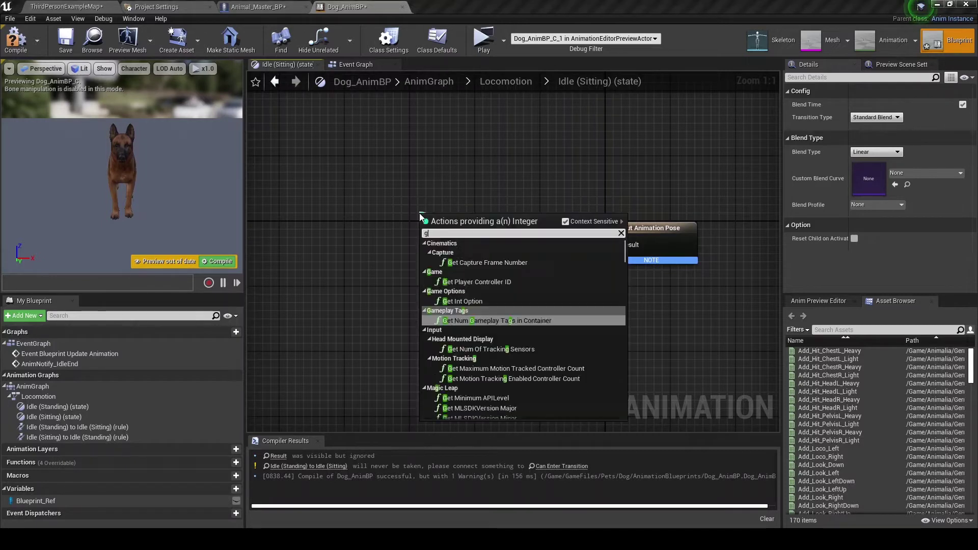
{"action": "key", "text": "BackSpace"}
{"action": "type", "text": "random"}
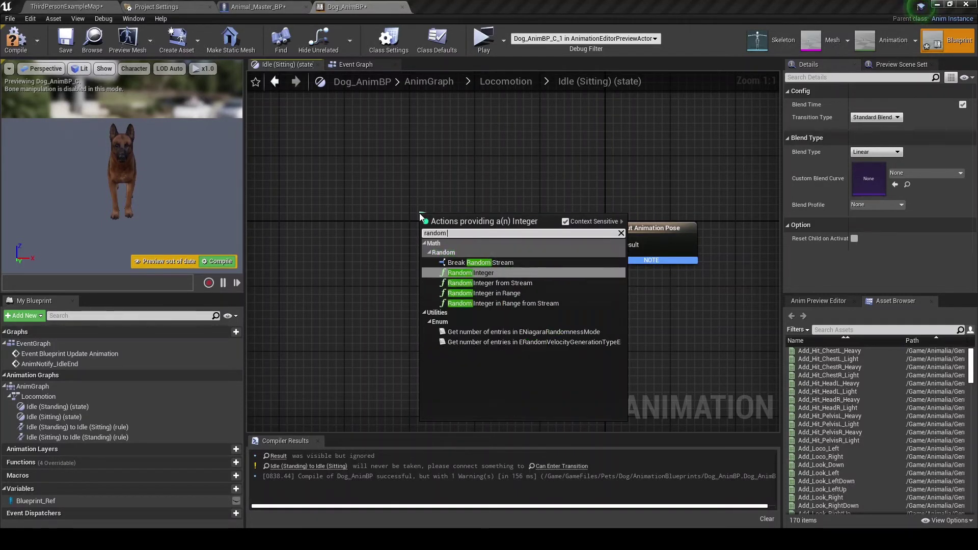
{"action": "type", "text": " int in ran"}
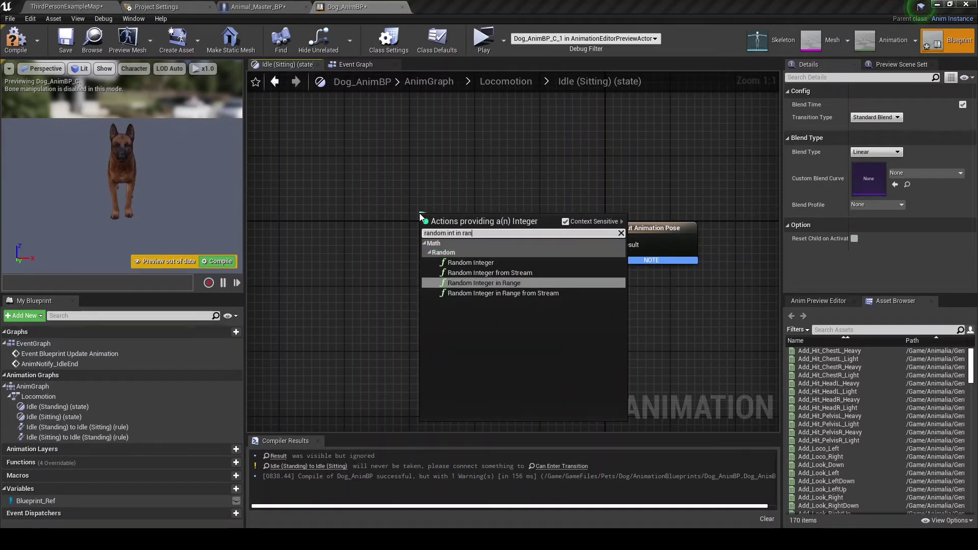
{"action": "type", "text": "ge"}
{"action": "key", "text": "Return"}
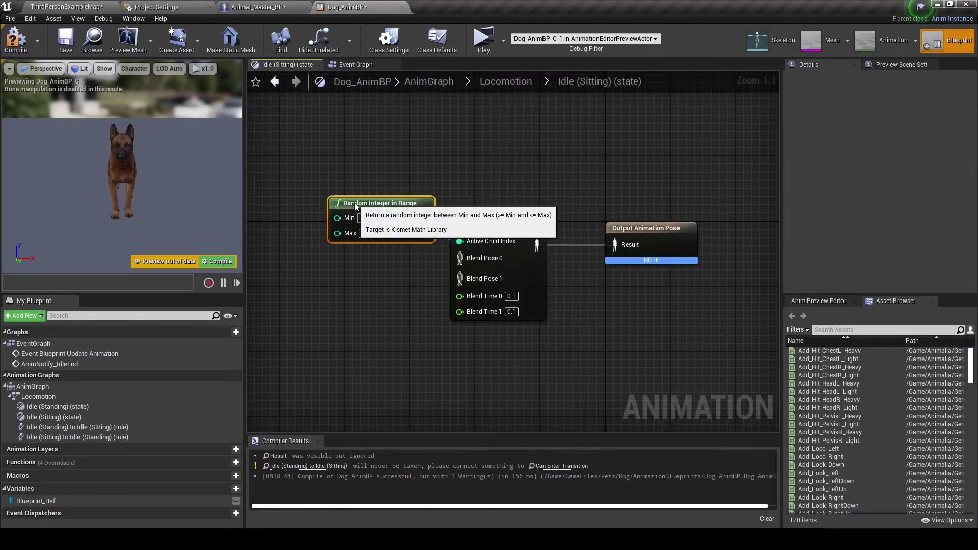
{"action": "right_click_drag", "start_coordinate": [354, 204], "coordinate": [422, 201]}
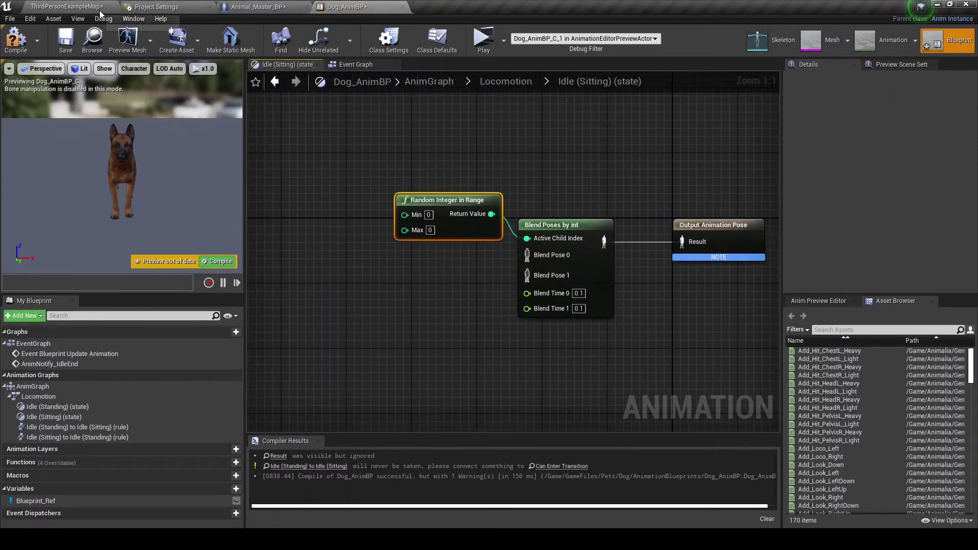
Step: Rename the Idle (Sitting) state to Standing To Sitting
{"action": "left_click", "coordinate": [275, 82]}
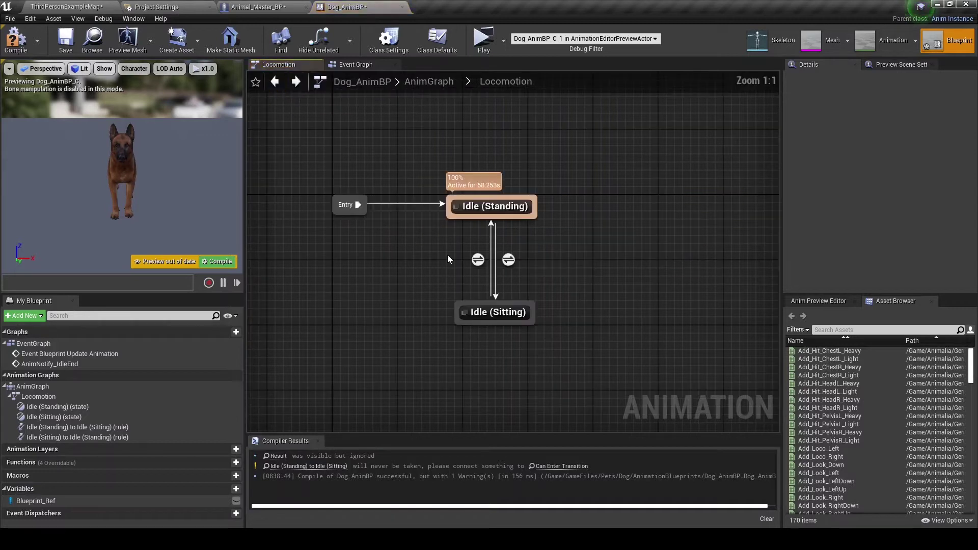
{"action": "left_click", "coordinate": [492, 313]}
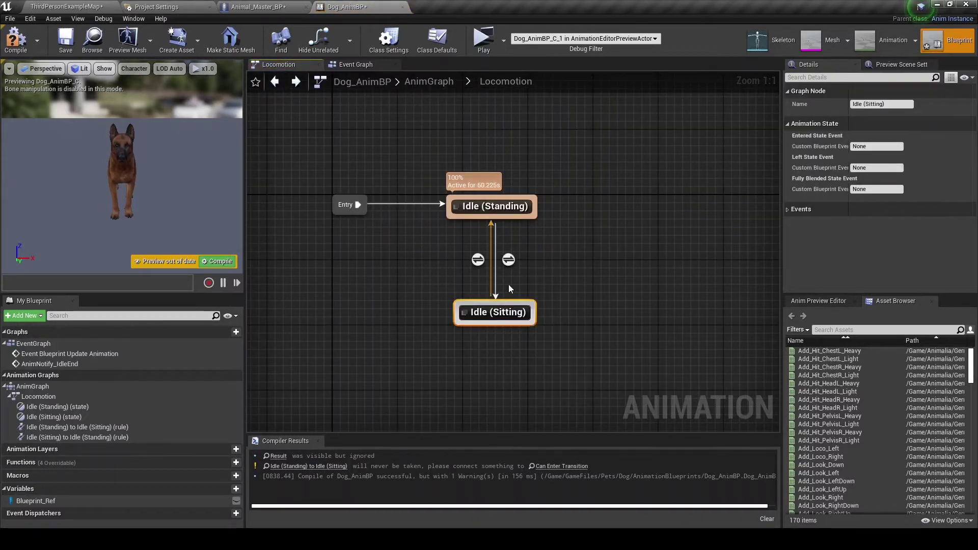
{"action": "mouse_move", "coordinate": [509, 262]}
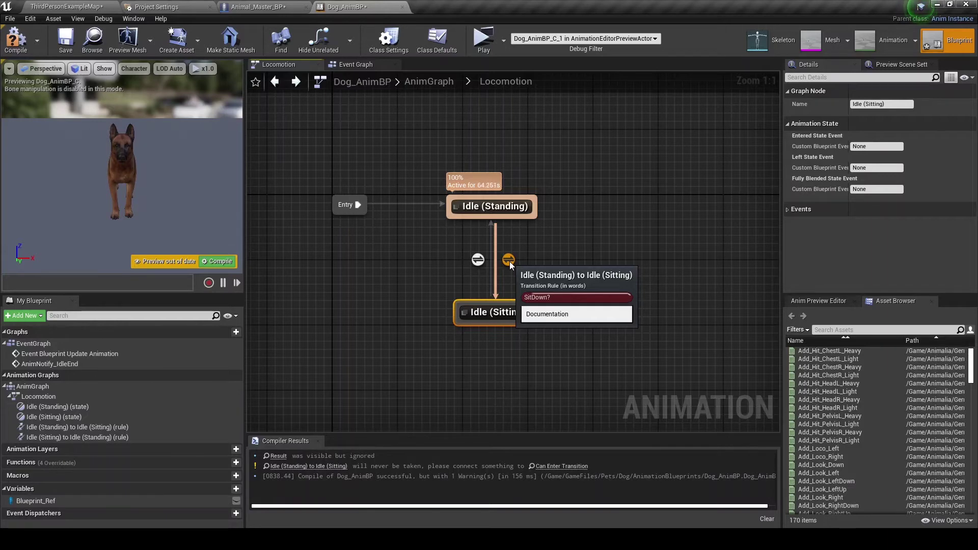
{"action": "double_click", "coordinate": [508, 260]}
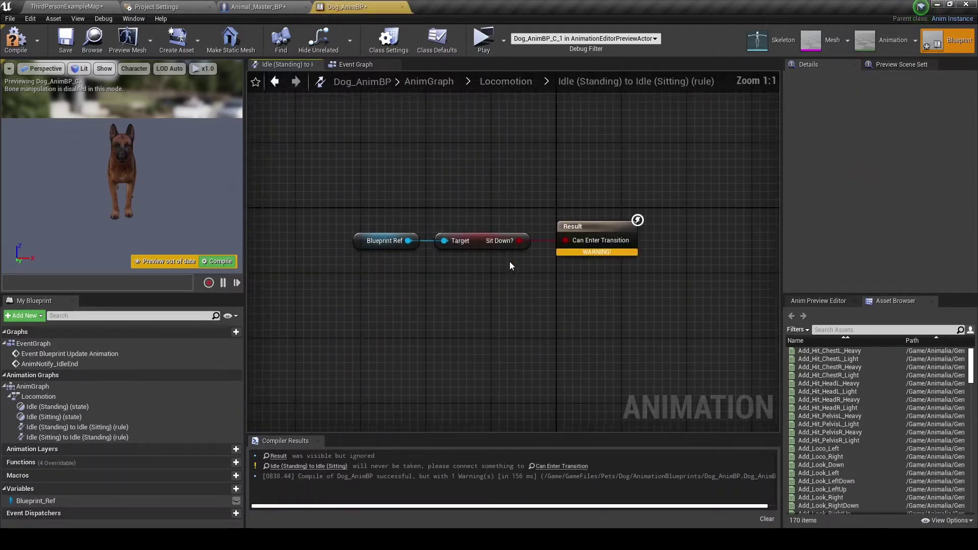
{"action": "left_click", "coordinate": [275, 82]}
{"action": "left_click", "coordinate": [479, 279]}
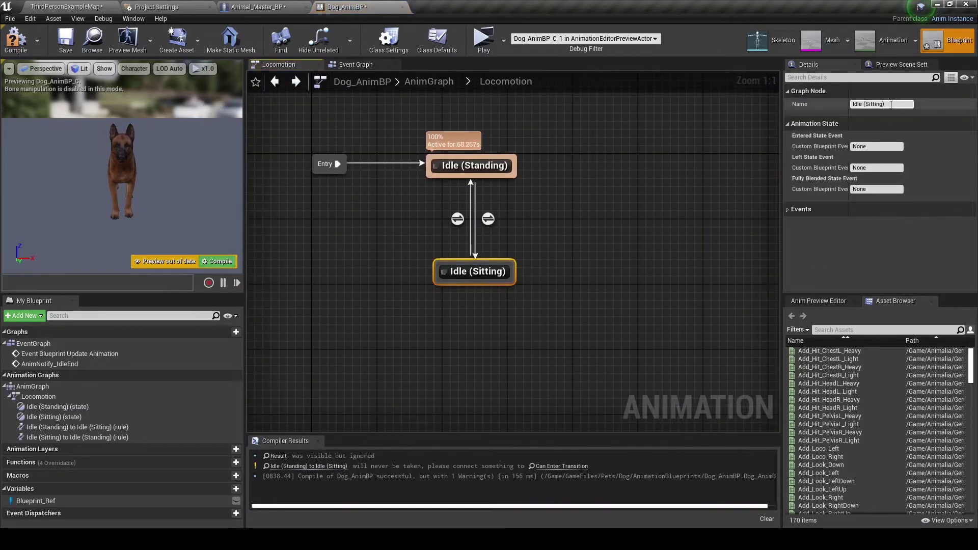
{"action": "type", "text": "Stan"}
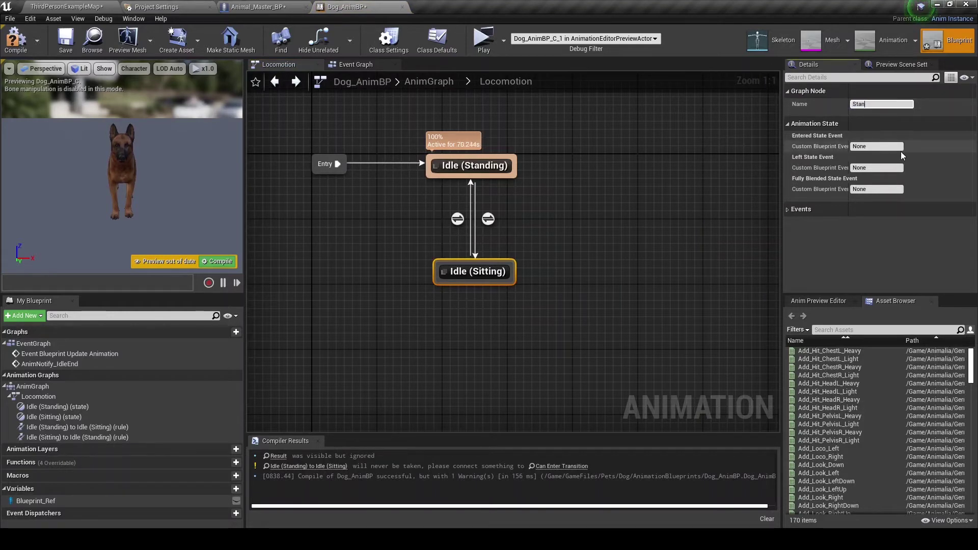
{"action": "type", "text": "ding To Sitting"}
{"action": "key", "text": "Return"}
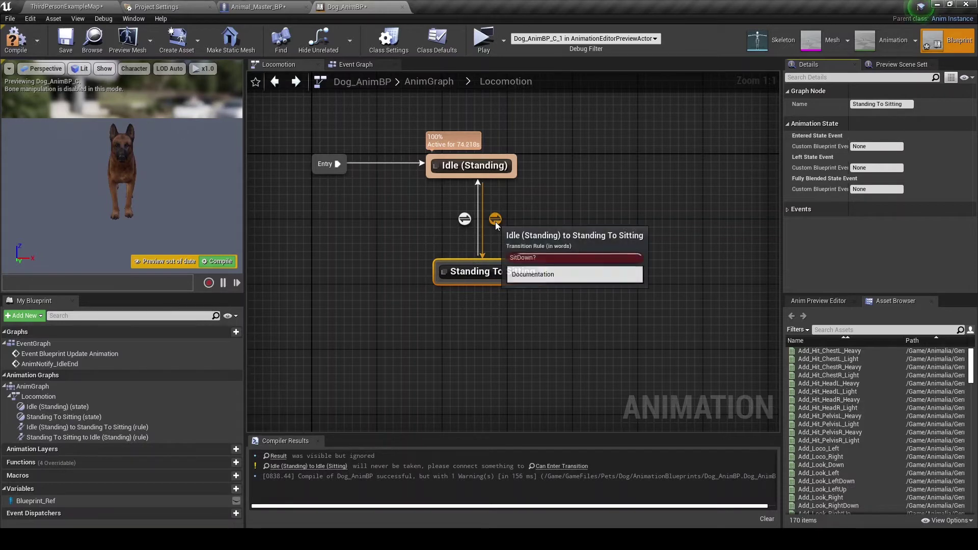
Step: Delete the return transition to Idle (Standing) and open the Standing To Sitting state graph
{"action": "left_click", "coordinate": [466, 221]}
{"action": "key", "text": "Delete"}
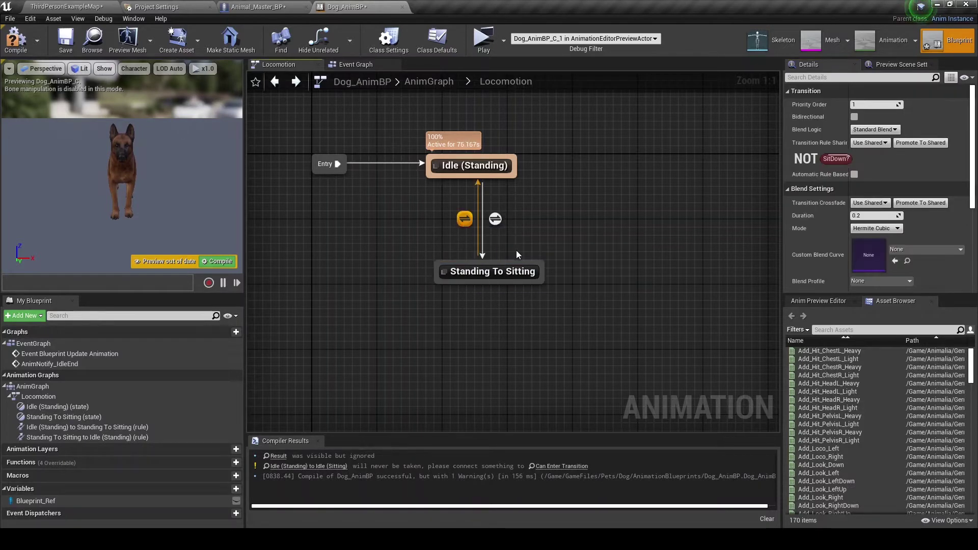
{"action": "double_click", "coordinate": [494, 219]}
{"action": "left_click", "coordinate": [275, 81]}
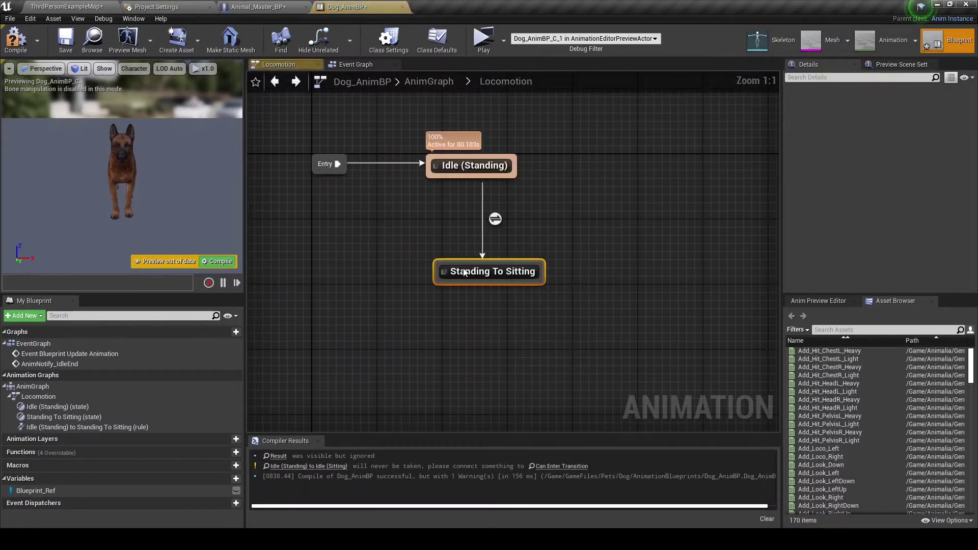
{"action": "double_click", "coordinate": [489, 271]}
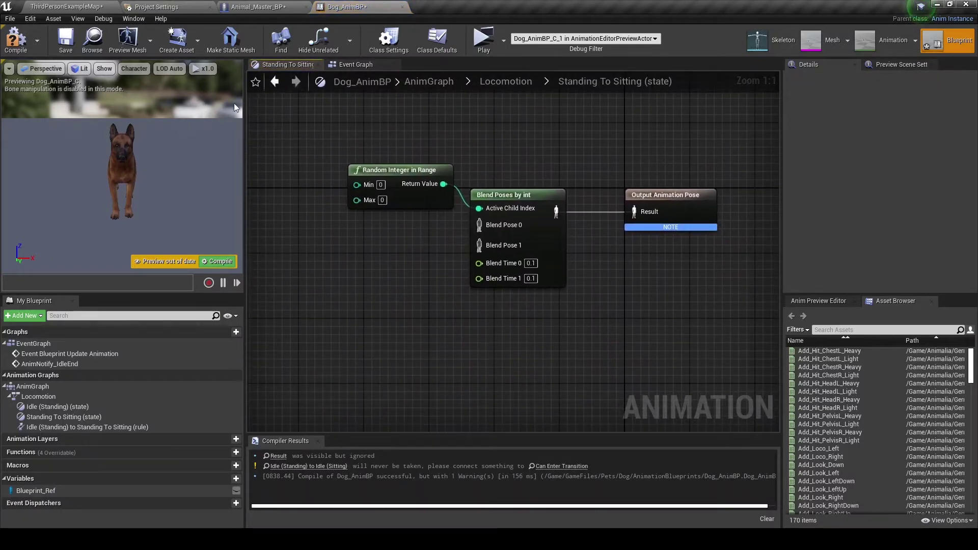
{"action": "left_click", "coordinate": [100, 7]}
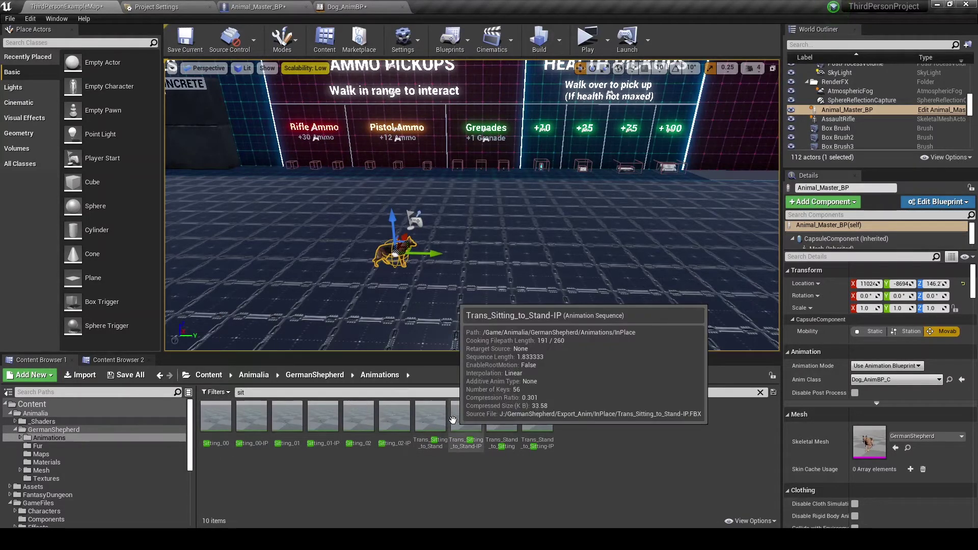
{"action": "double_click", "coordinate": [498, 421]}
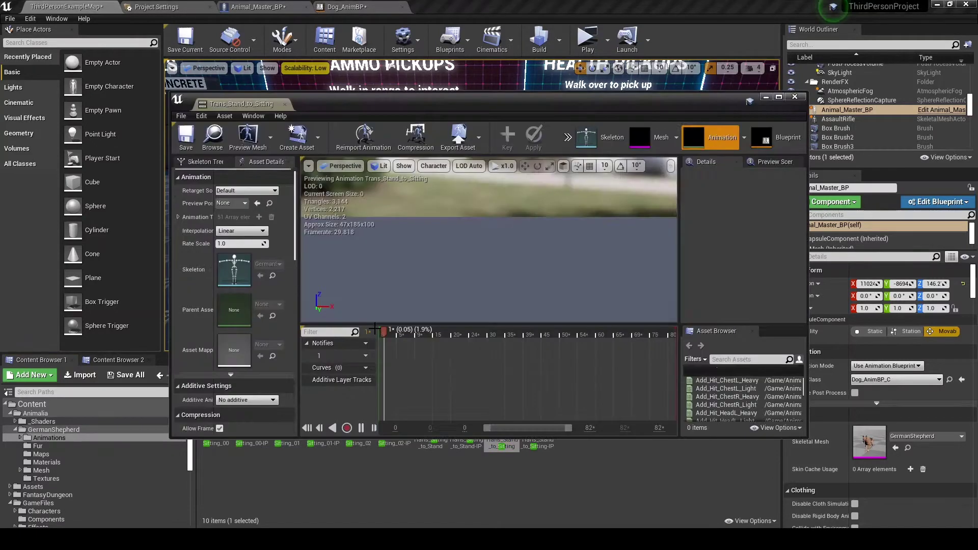
{"action": "left_click", "coordinate": [247, 137]}
{"action": "left_click", "coordinate": [265, 175]}
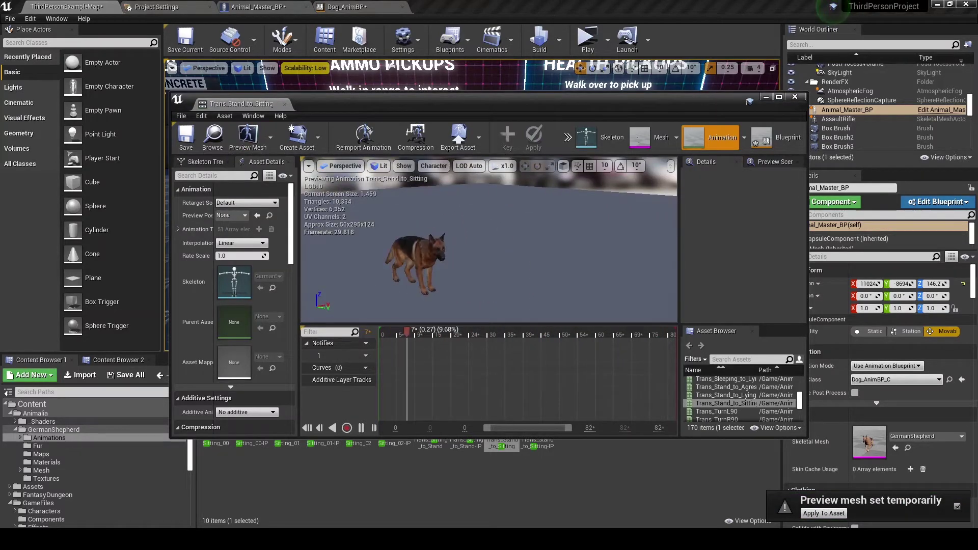
{"action": "double_click", "coordinate": [536, 446]}
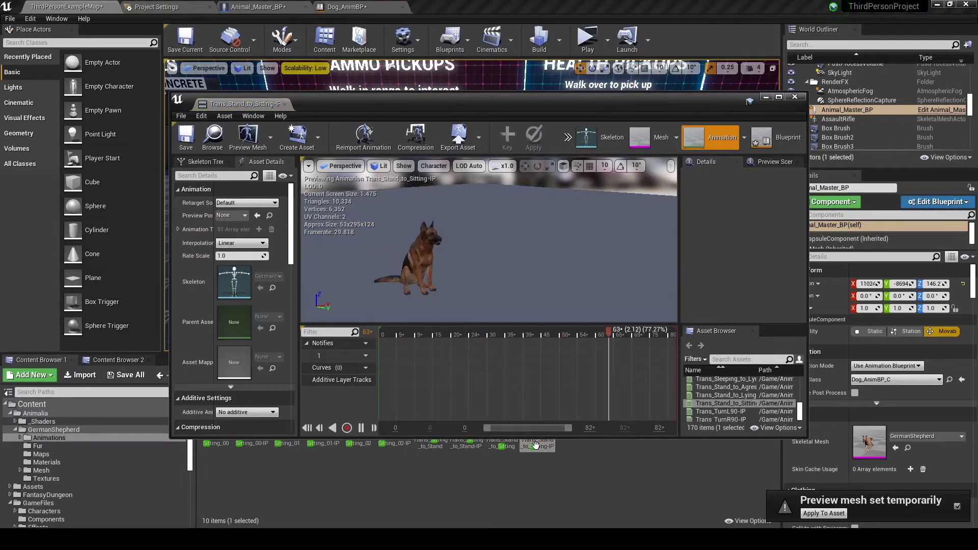
{"action": "double_click", "coordinate": [504, 447]}
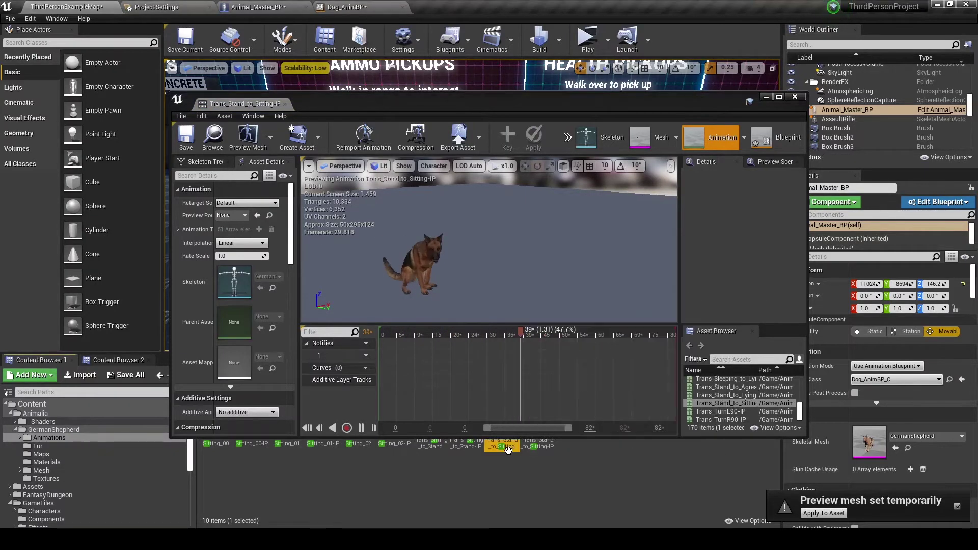
{"action": "right_click", "coordinate": [466, 453]}
{"action": "left_click", "coordinate": [443, 464]}
{"action": "double_click", "coordinate": [458, 446]}
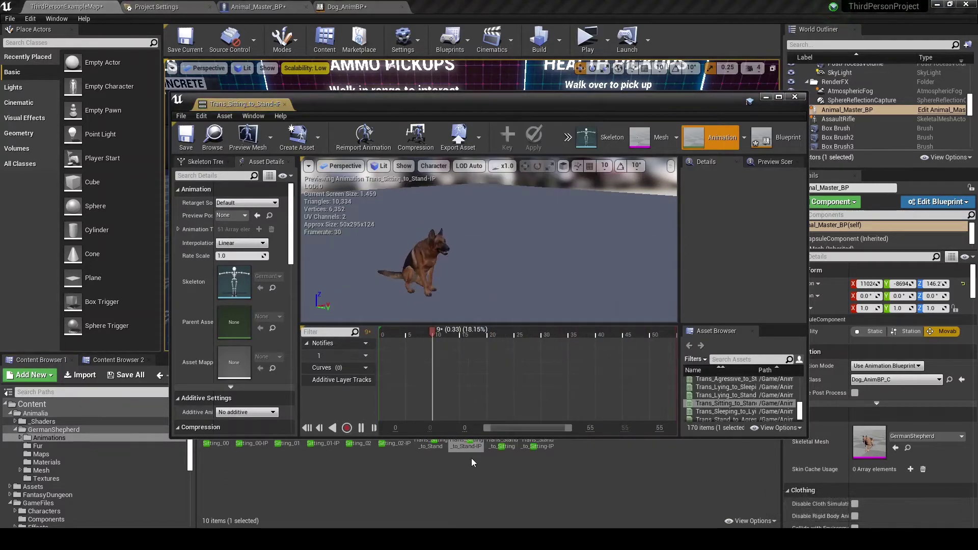
{"action": "double_click", "coordinate": [430, 444]}
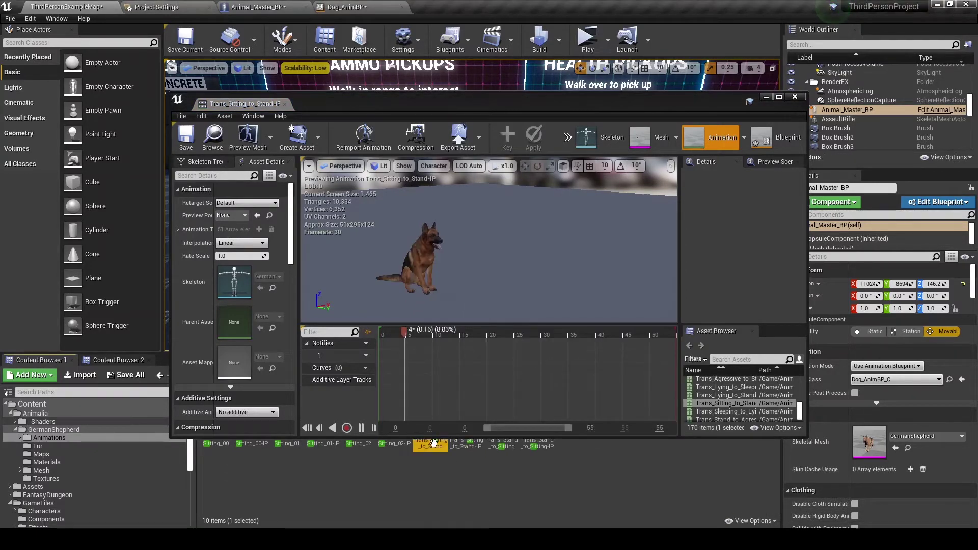
{"action": "double_click", "coordinate": [500, 447]}
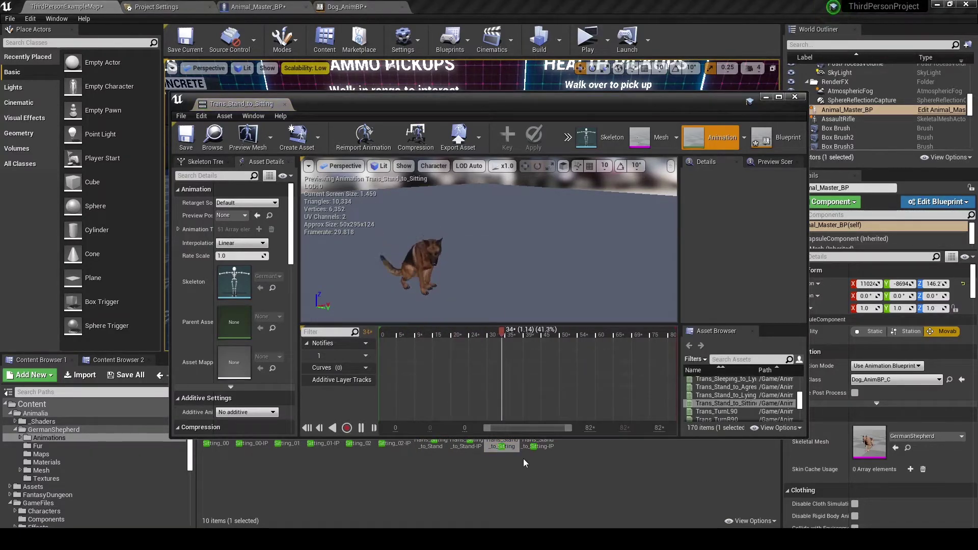
{"action": "left_click", "coordinate": [284, 104]}
{"action": "left_click", "coordinate": [502, 427]}
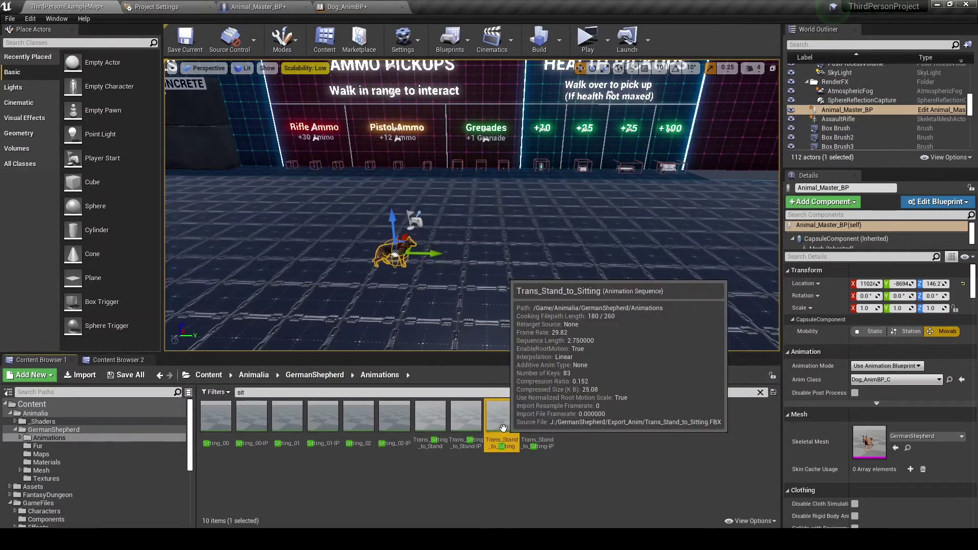
{"action": "left_click_drag", "start_coordinate": [503, 427], "coordinate": [467, 263]}
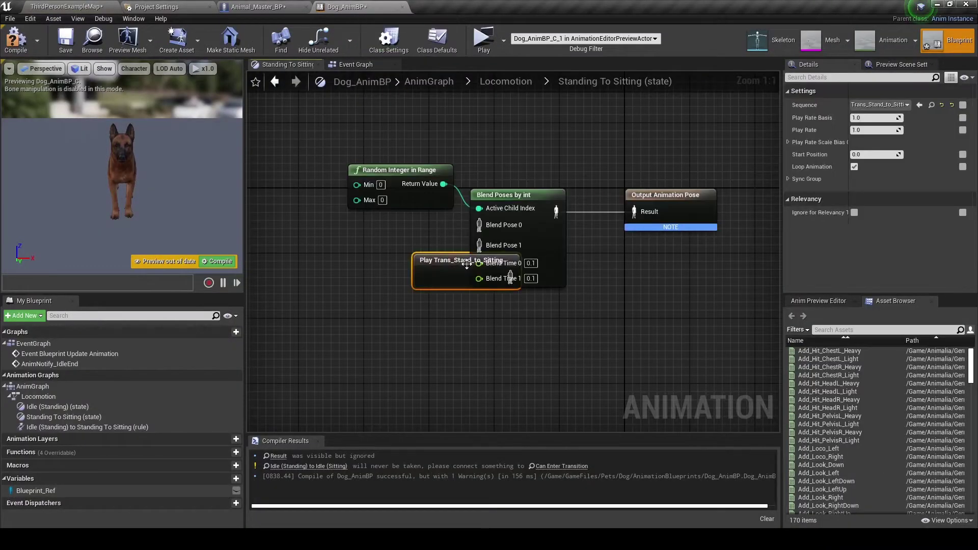
Step: Delete the Blend Poses and Random Integer nodes and wire Play Trans_Stand_to_Sitting straight into Output Animation Pose
{"action": "left_click_drag", "start_coordinate": [518, 195], "coordinate": [518, 162]}
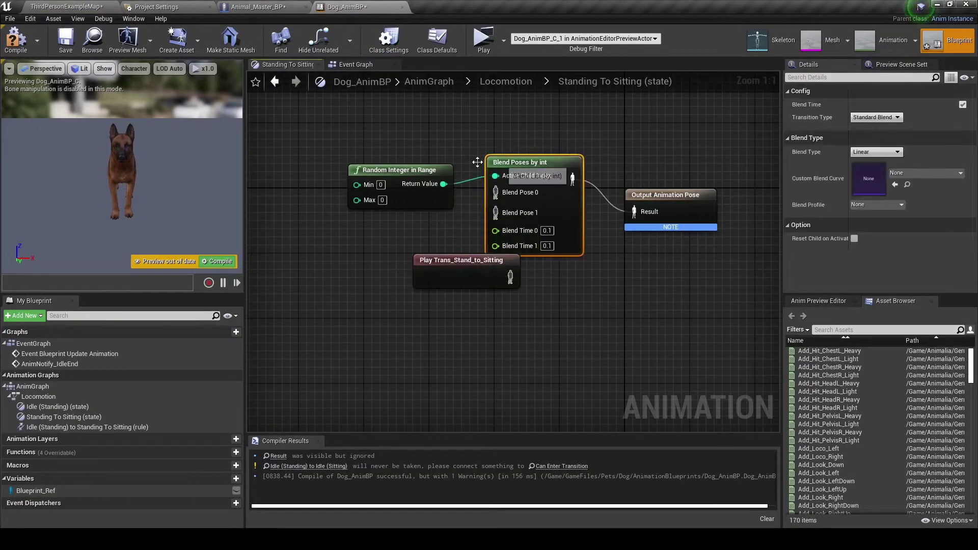
{"action": "right_click", "coordinate": [518, 162]}
{"action": "left_click", "coordinate": [545, 177]}
{"action": "left_click_drag", "start_coordinate": [510, 276], "coordinate": [551, 272]}
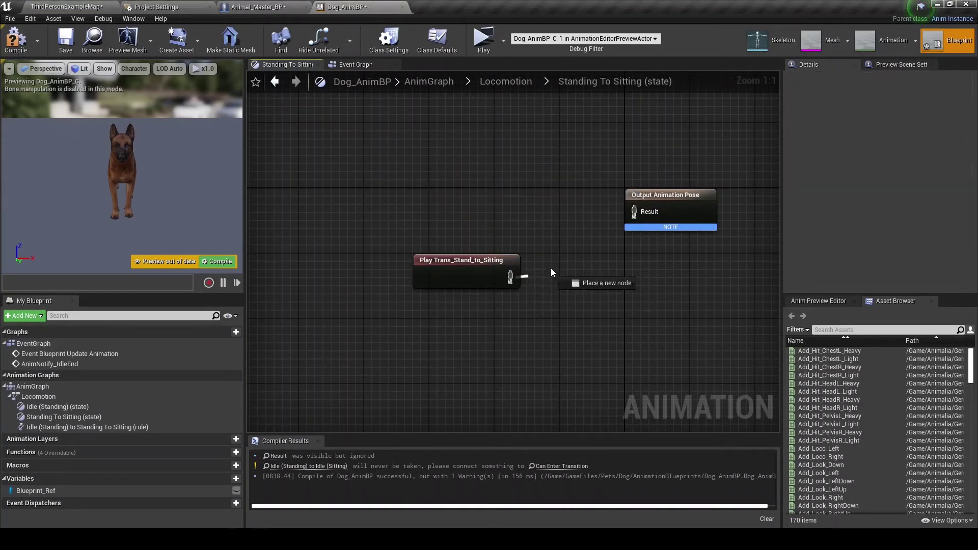
{"action": "left_click_drag", "start_coordinate": [687, 195], "coordinate": [605, 261]}
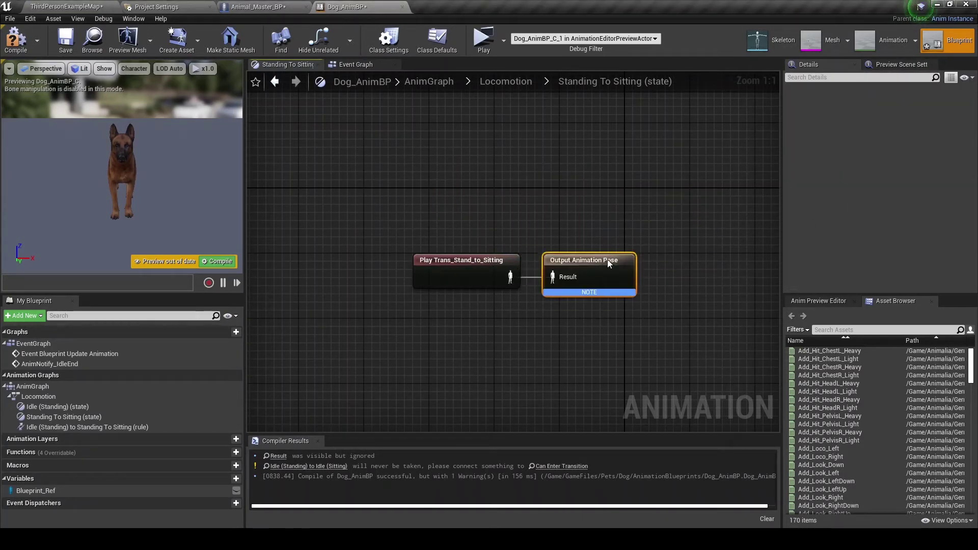
{"action": "left_click", "coordinate": [436, 262]}
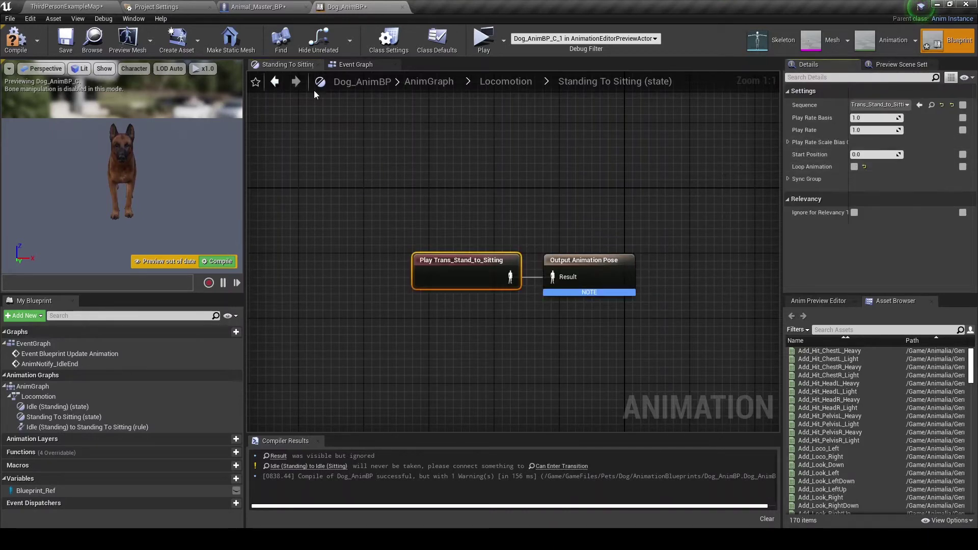
{"action": "left_click", "coordinate": [505, 82]}
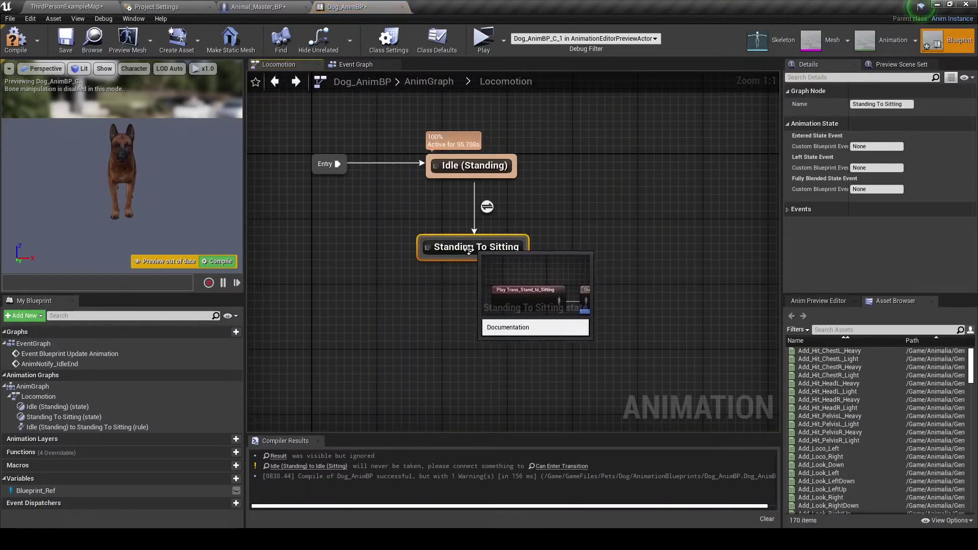
Step: Add an Idle (Sitting) state linked from Standing To Sitting by a new transition
{"action": "right_click", "coordinate": [439, 296]}
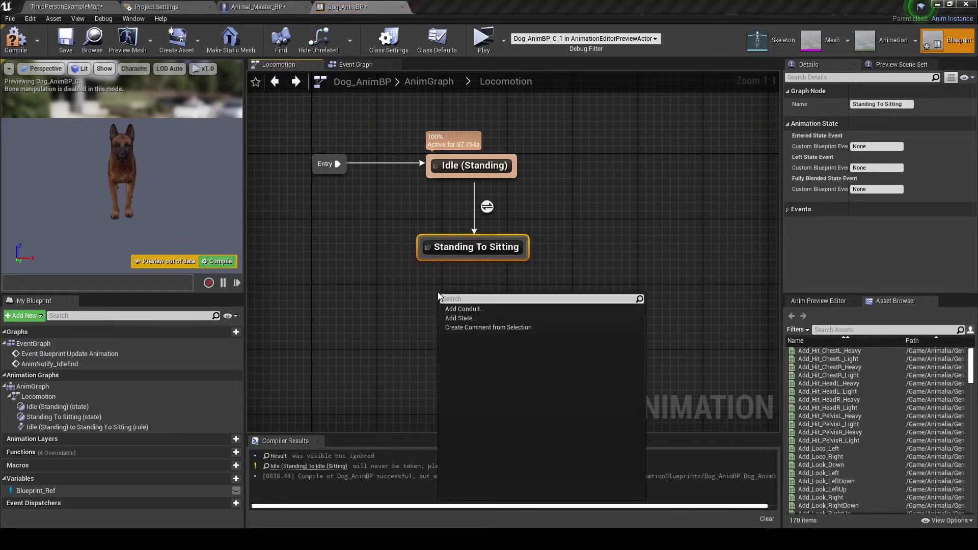
{"action": "left_click", "coordinate": [459, 318]}
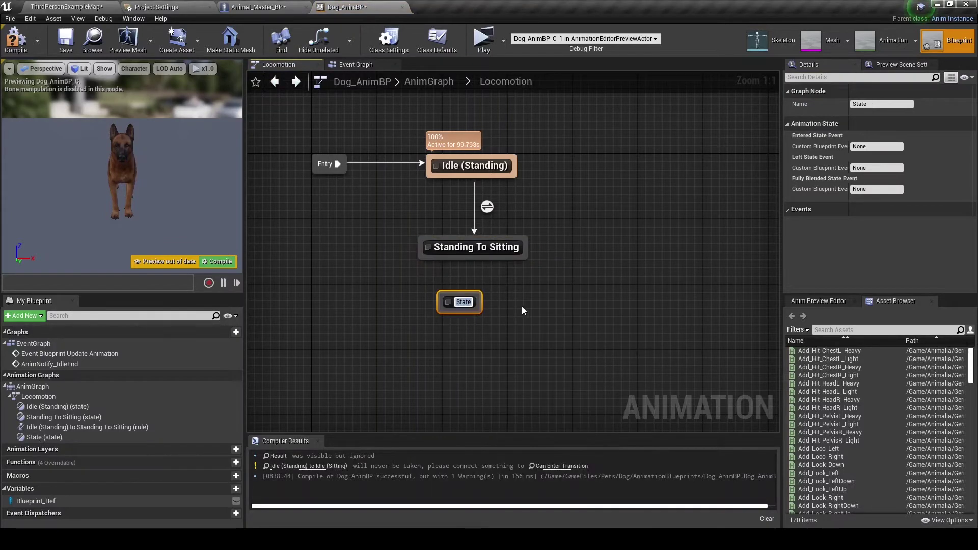
{"action": "type", "text": "Idle (S"}
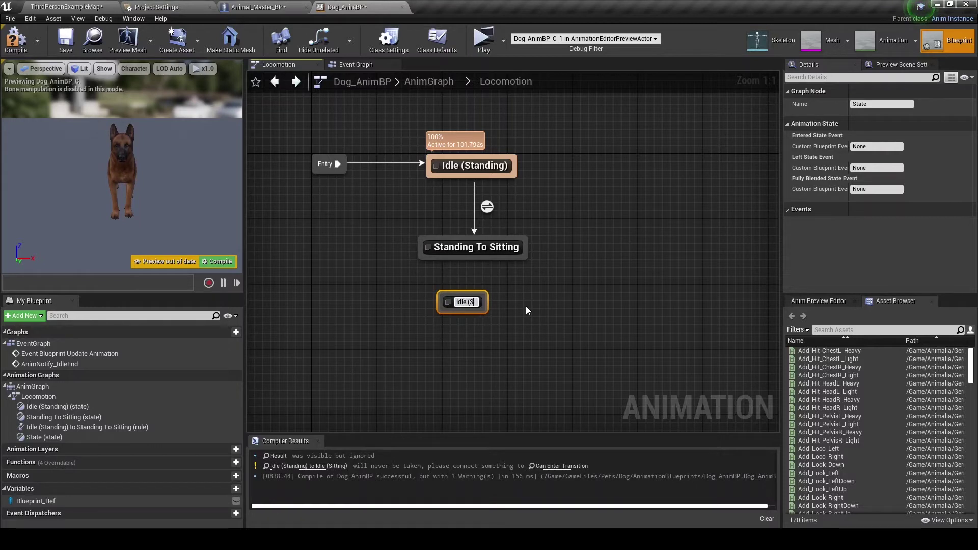
{"action": "type", "text": "itting)"}
{"action": "key", "text": "Return"}
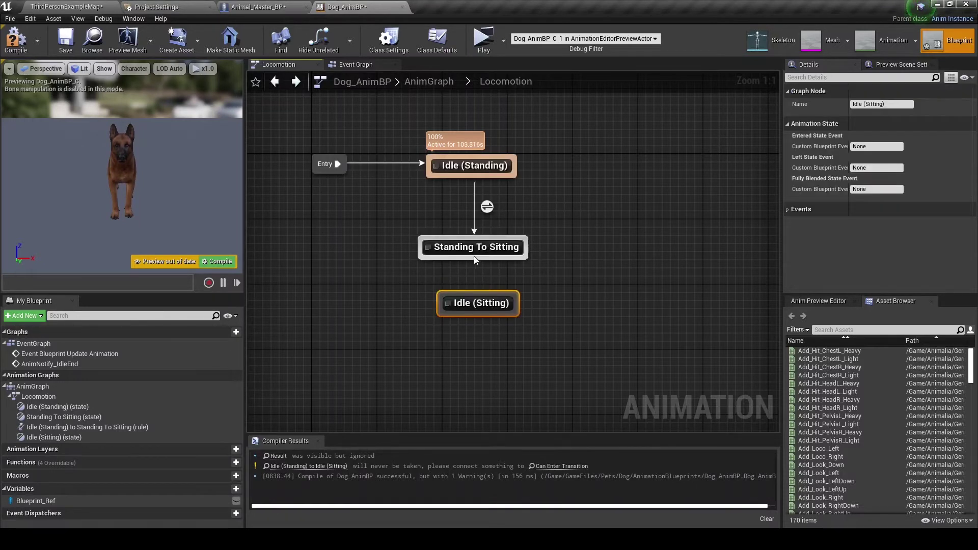
{"action": "left_click_drag", "start_coordinate": [475, 300], "coordinate": [474, 299]}
{"action": "double_click", "coordinate": [491, 280]}
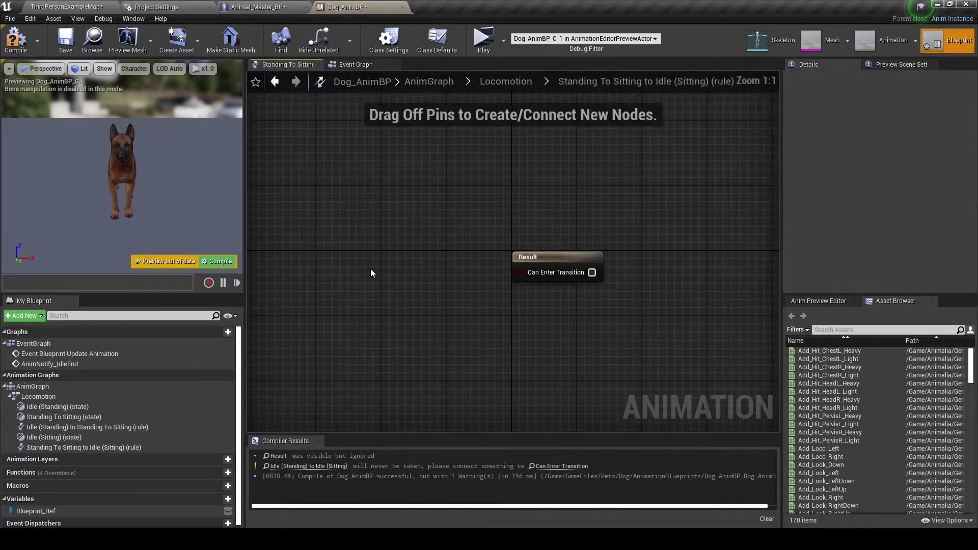
Step: In the transition rule, feed Get Relevant Anim Time Remaining Fraction's Return Value into a less-than node
{"action": "right_click", "coordinate": [370, 269]}
{"action": "type", "text": "get time r"}
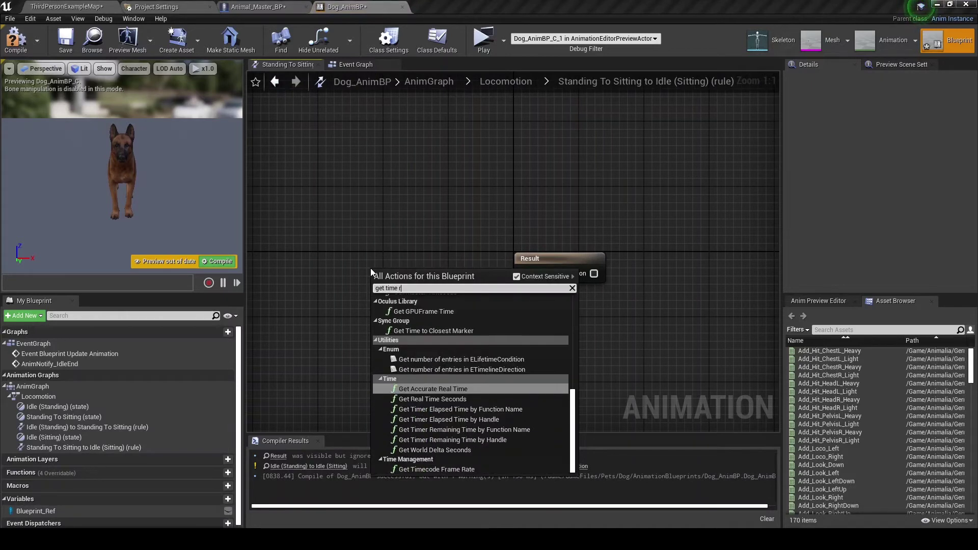
{"action": "type", "text": "emaining frac"}
{"action": "key", "text": "Return"}
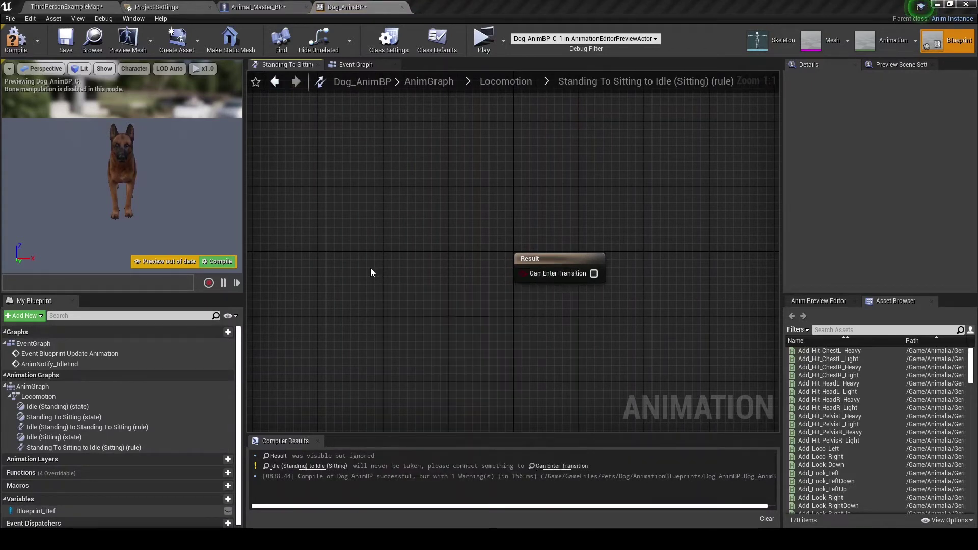
{"action": "left_click_drag", "start_coordinate": [428, 283], "coordinate": [280, 267]}
{"action": "right_click_drag", "start_coordinate": [363, 267], "coordinate": [447, 262]}
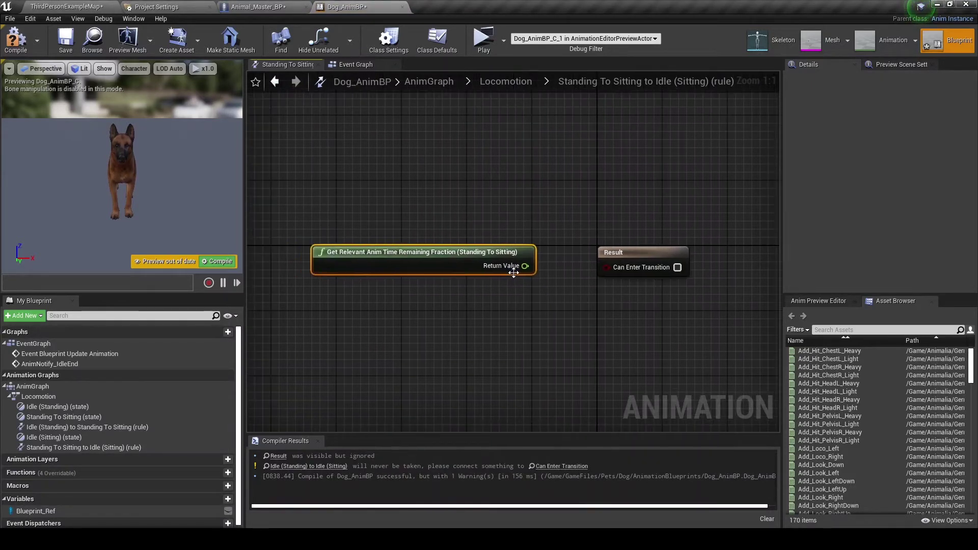
{"action": "left_click_drag", "start_coordinate": [447, 262], "coordinate": [406, 262]}
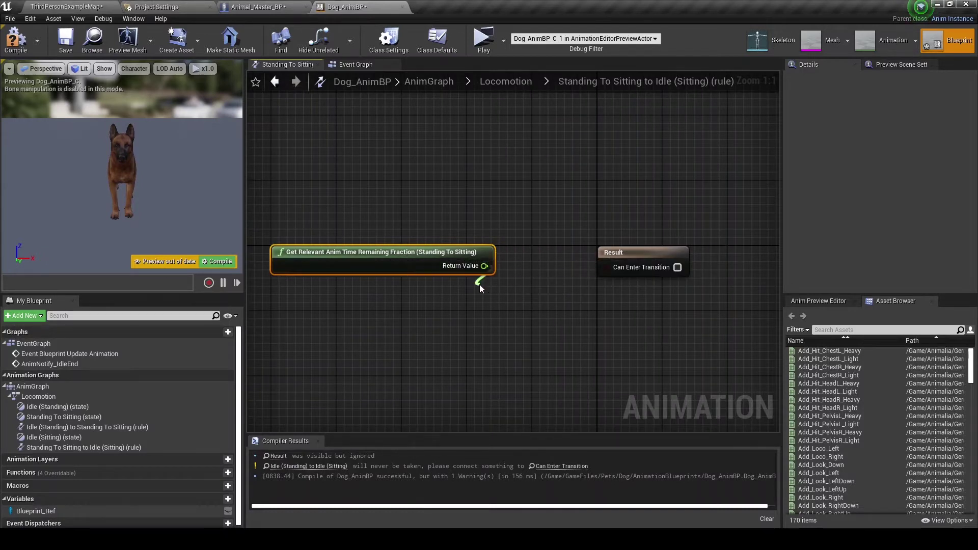
{"action": "left_click_drag", "start_coordinate": [480, 285], "coordinate": [479, 285]}
{"action": "type", "text": "less than"}
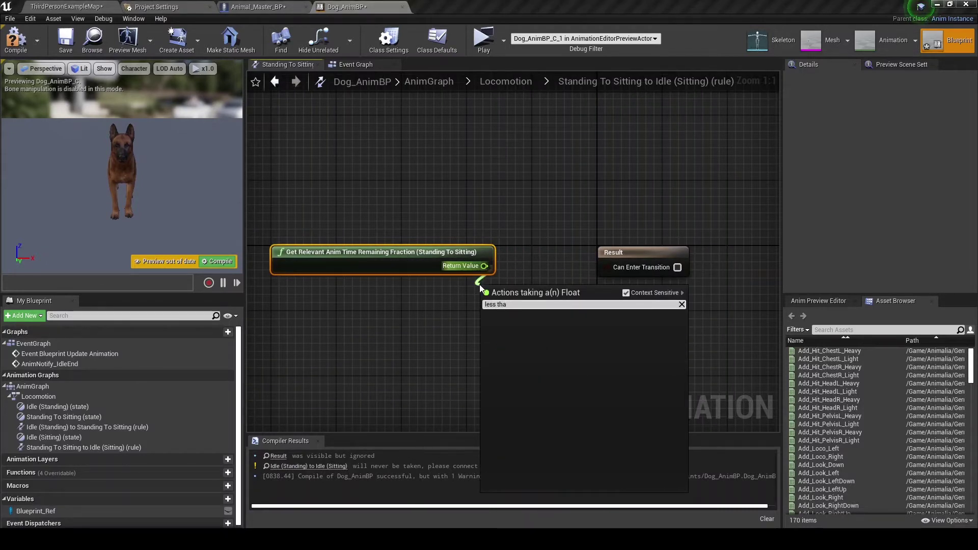
{"action": "key", "text": "Return"}
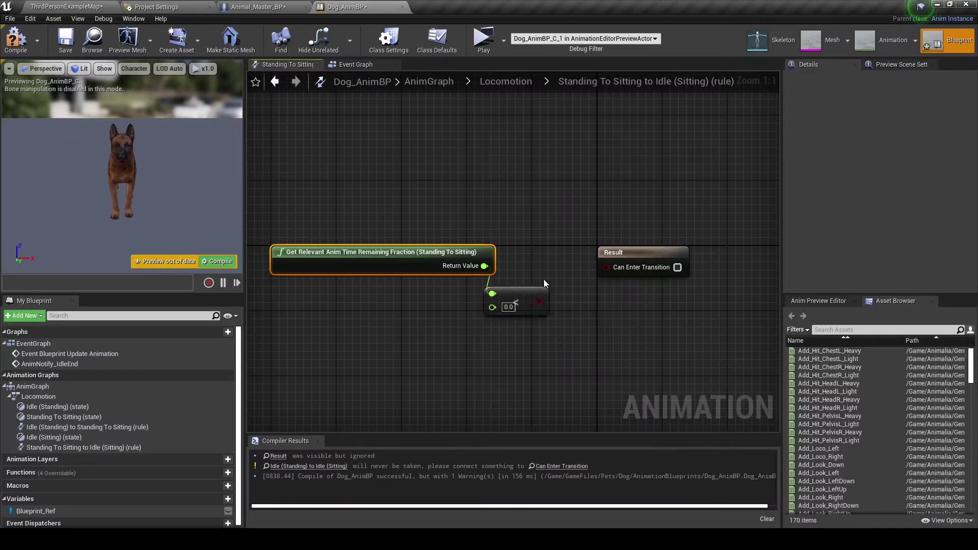
{"action": "left_click_drag", "start_coordinate": [544, 305], "coordinate": [569, 272]}
{"action": "scroll", "coordinate": [619, 270], "scroll_direction": "down", "scroll_amount": 1}
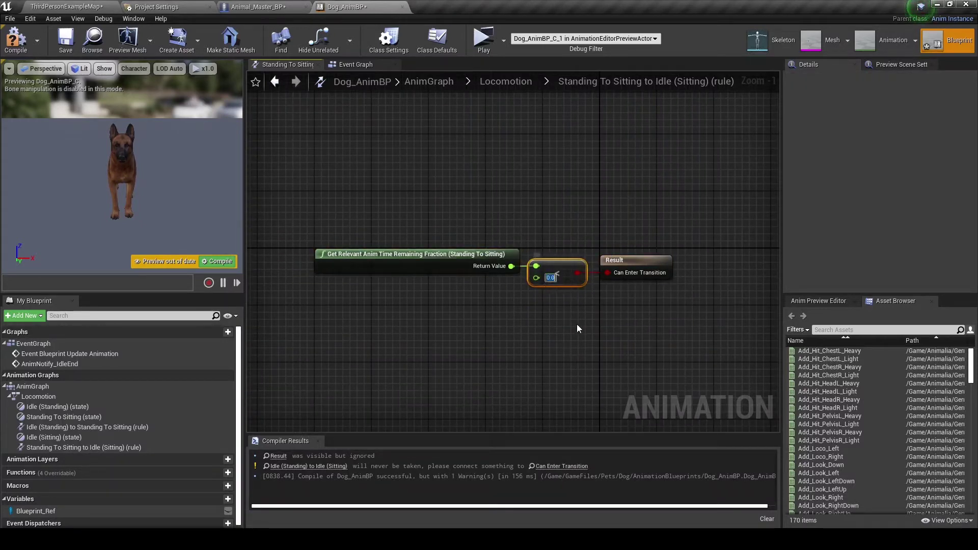
Step: Set the rule threshold to 0.2, then paste Random Integer and Blend Poses by int into Idle (Sitting)'s output
{"action": "type", "text": "0.2"}
{"action": "left_click", "coordinate": [279, 84]}
{"action": "double_click", "coordinate": [475, 301]}
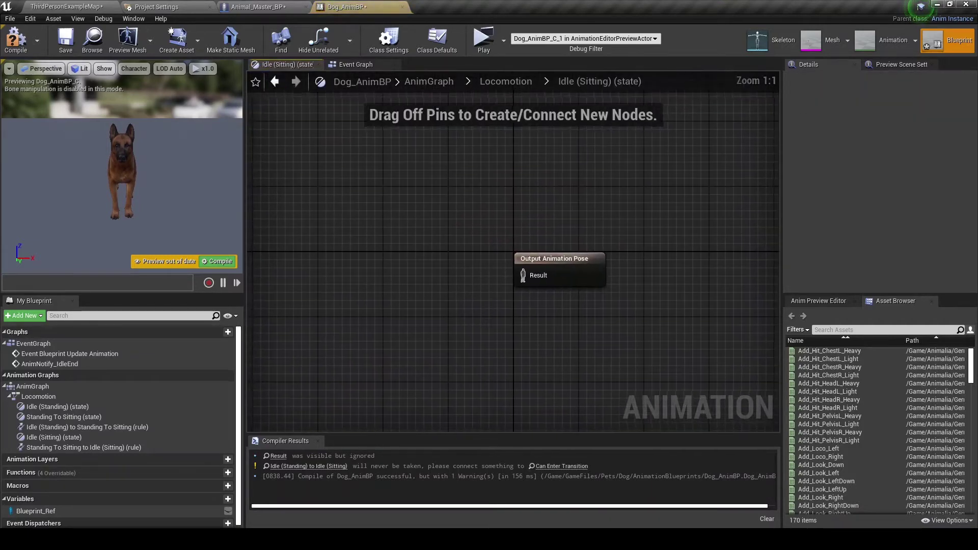
{"action": "right_click_drag", "start_coordinate": [453, 285], "coordinate": [532, 279]}
{"action": "right_click", "coordinate": [448, 230]}
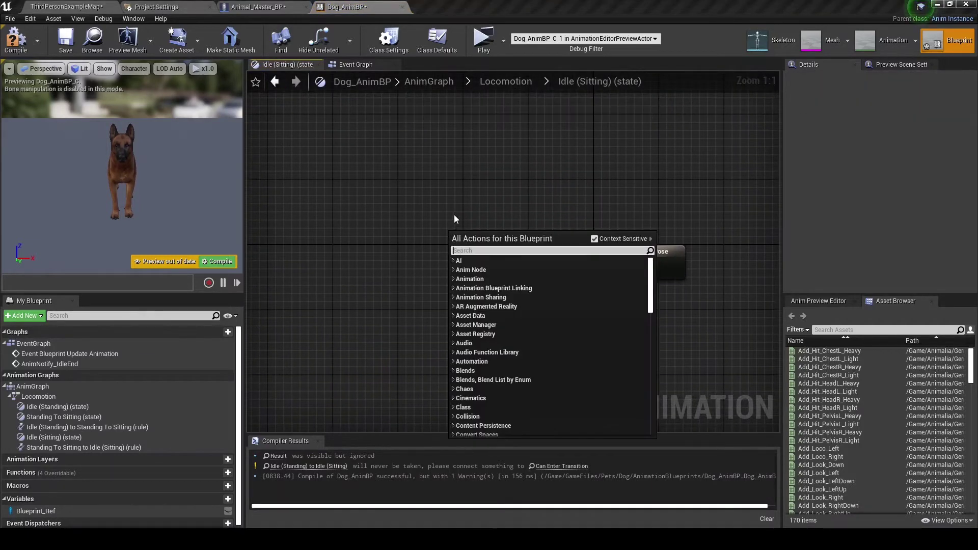
{"action": "left_click", "coordinate": [452, 210]}
{"action": "key", "text": "ctrl+v"}
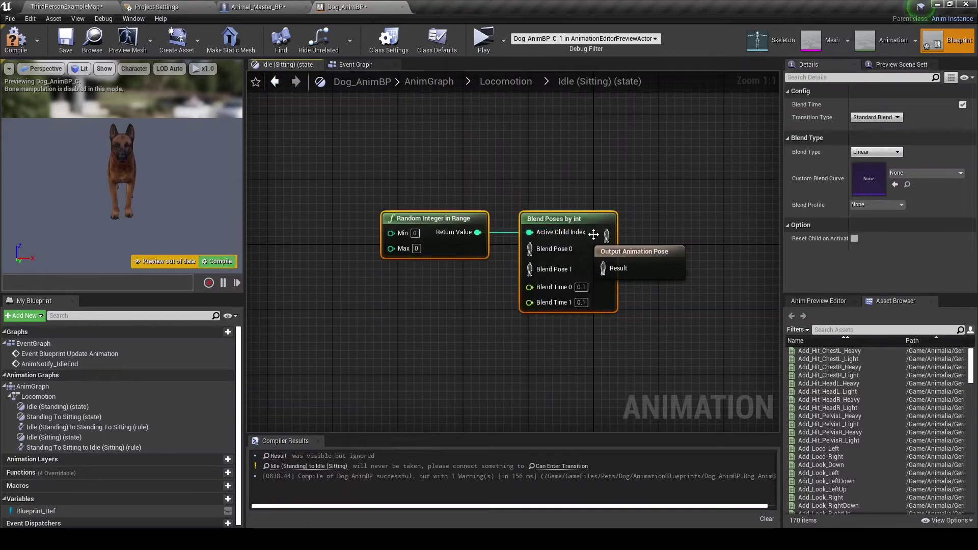
{"action": "left_click_drag", "start_coordinate": [584, 226], "coordinate": [534, 234]}
{"action": "left_click_drag", "start_coordinate": [597, 259], "coordinate": [603, 267]}
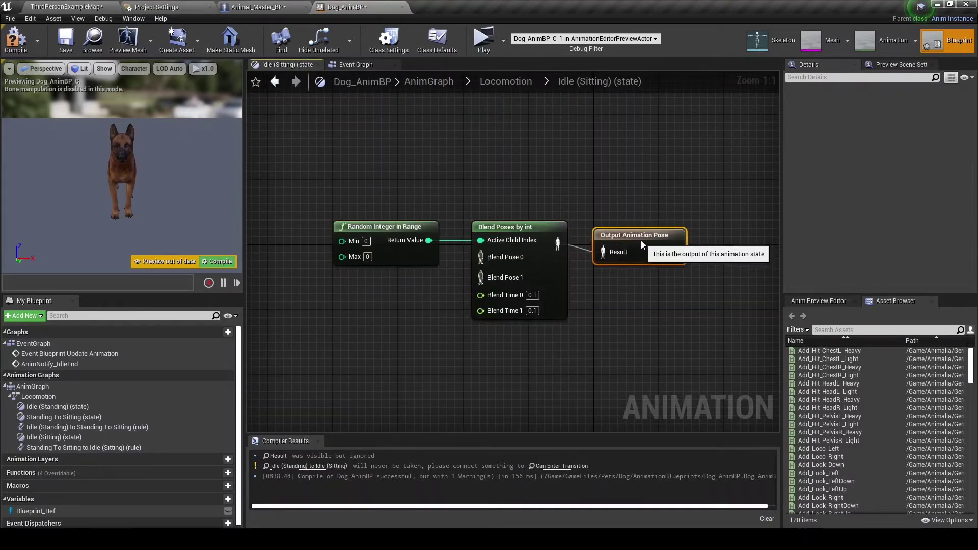
{"action": "left_click", "coordinate": [90, 8]}
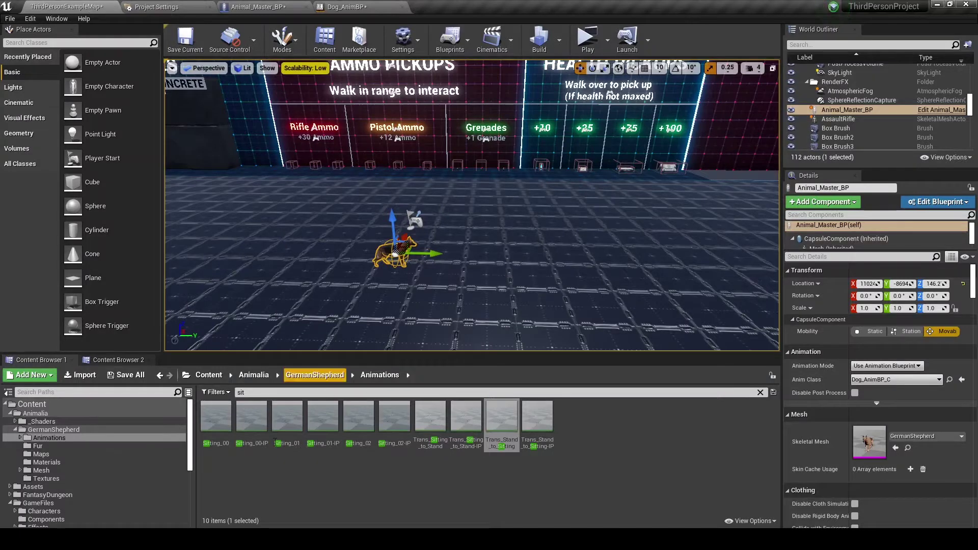
Step: Preview Sitting_00 on the German Shepherd mesh, then wire Play Sitting_00 into Blend Pose 0
{"action": "double_click", "coordinate": [216, 419]}
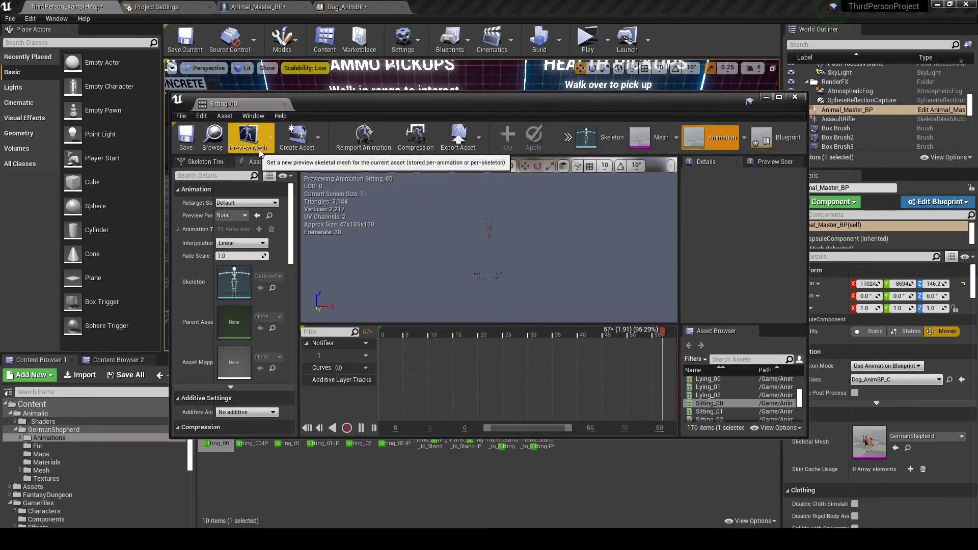
{"action": "left_click", "coordinate": [249, 137]}
{"action": "left_click", "coordinate": [275, 181]}
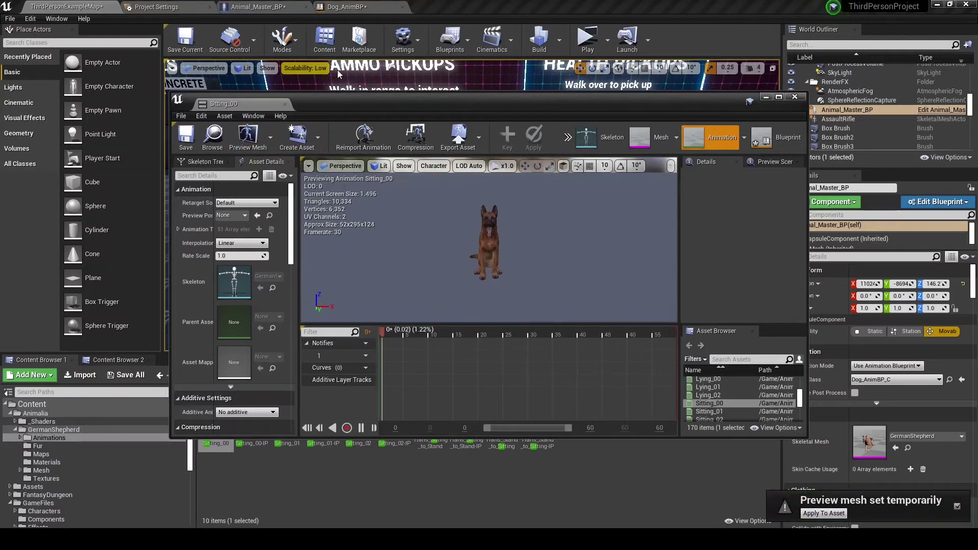
{"action": "left_click_drag", "start_coordinate": [223, 103], "coordinate": [415, 5]}
{"action": "left_click_drag", "start_coordinate": [426, 132], "coordinate": [356, 133]}
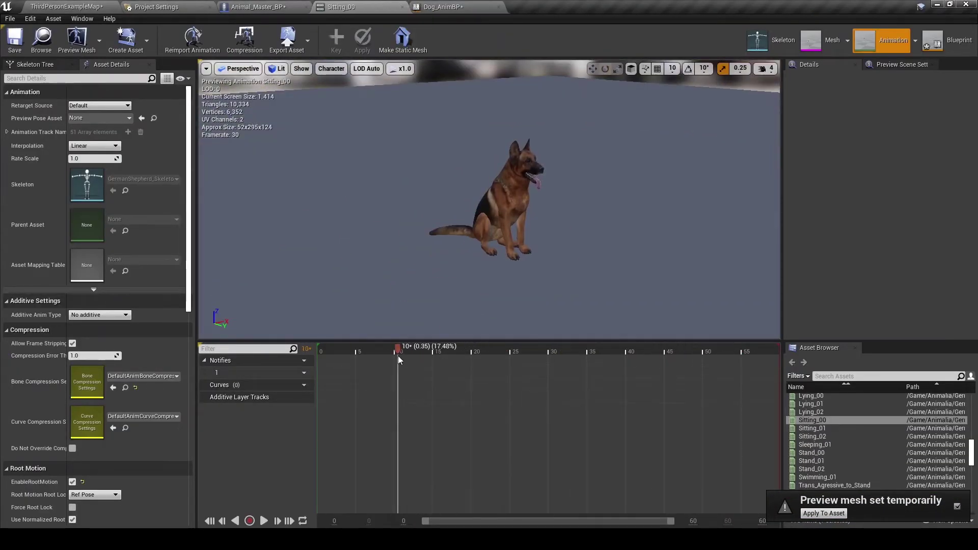
{"action": "left_click", "coordinate": [57, 6]}
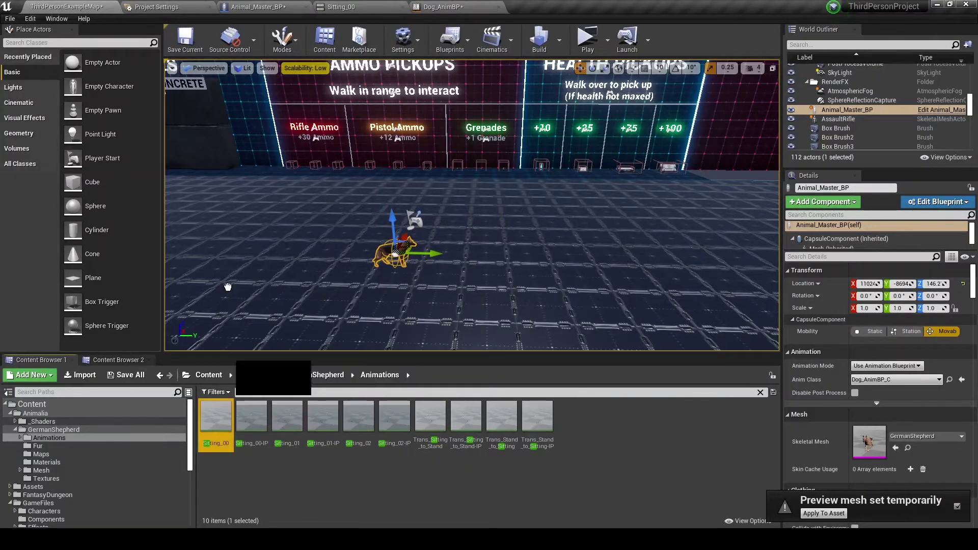
{"action": "left_click", "coordinate": [447, 7]}
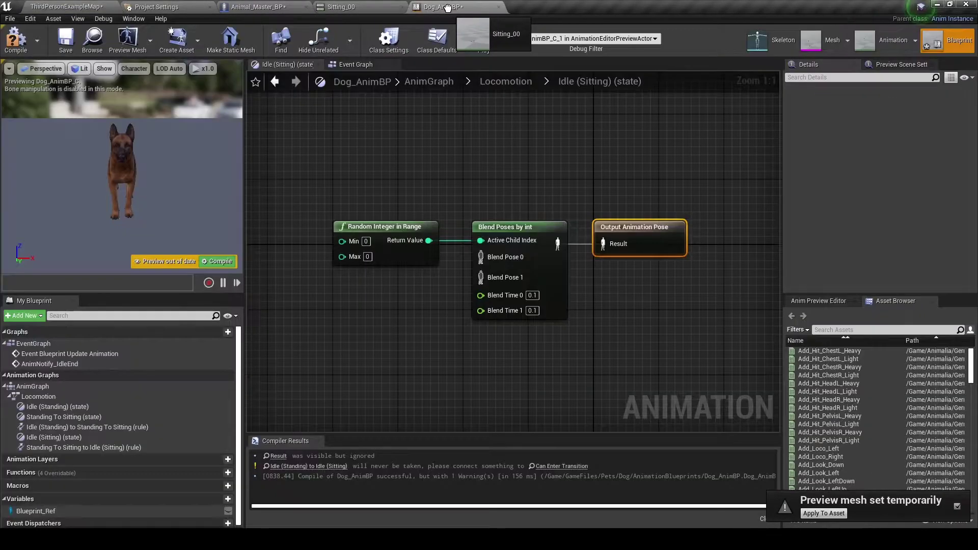
{"action": "left_click_drag", "start_coordinate": [447, 7], "coordinate": [360, 285]}
{"action": "left_click_drag", "start_coordinate": [416, 308], "coordinate": [480, 258]}
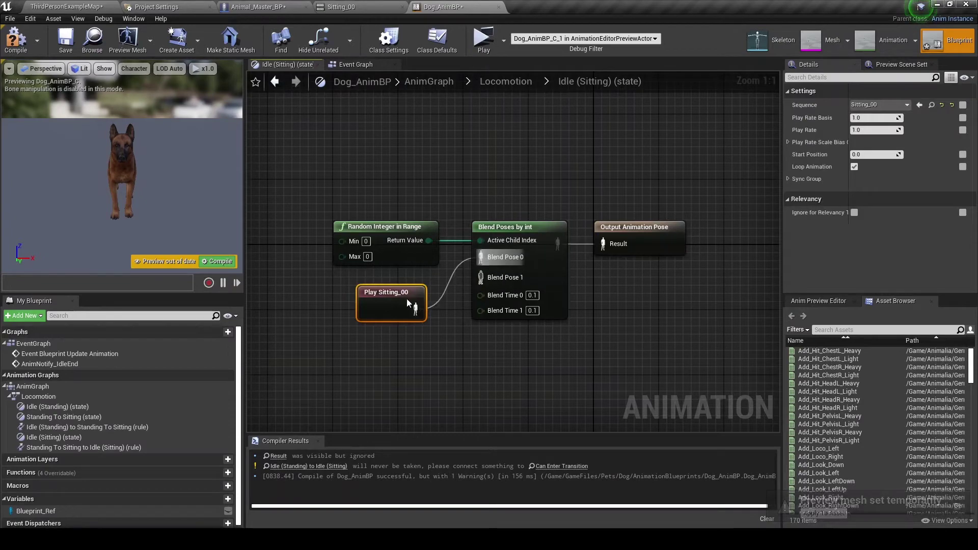
Step: Preview Sitting_00-IP, Sitting_01 and Sitting_02, add Sitting_02 and Sitting_01, wiring Sitting_01 to Blend Pose 1
{"action": "left_click", "coordinate": [89, 5]}
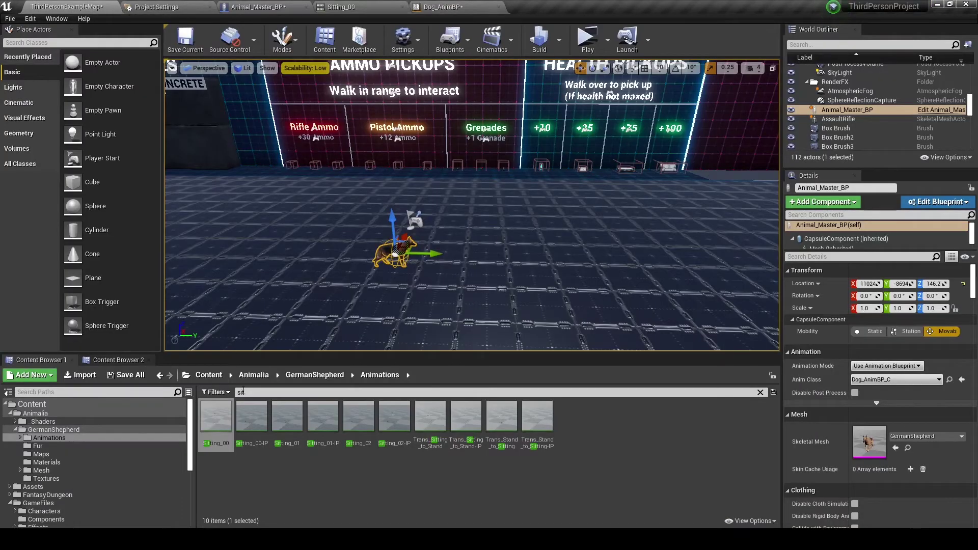
{"action": "double_click", "coordinate": [252, 417]}
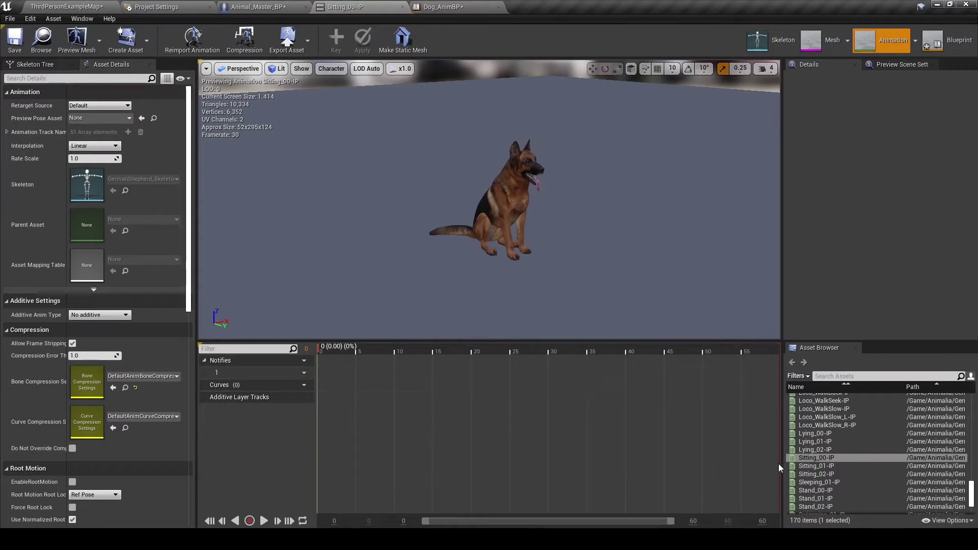
{"action": "left_click", "coordinate": [67, 6]}
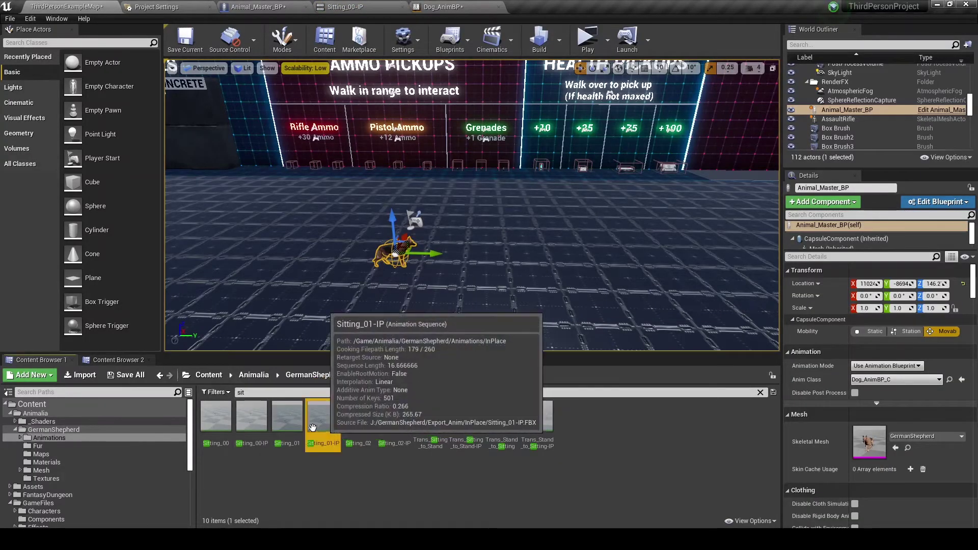
{"action": "double_click", "coordinate": [293, 416]}
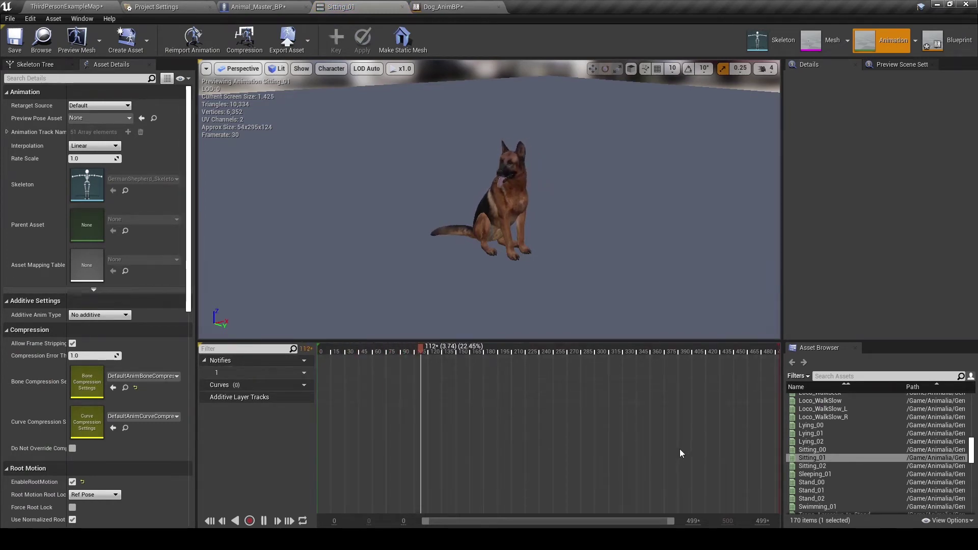
{"action": "left_click", "coordinate": [99, 5]}
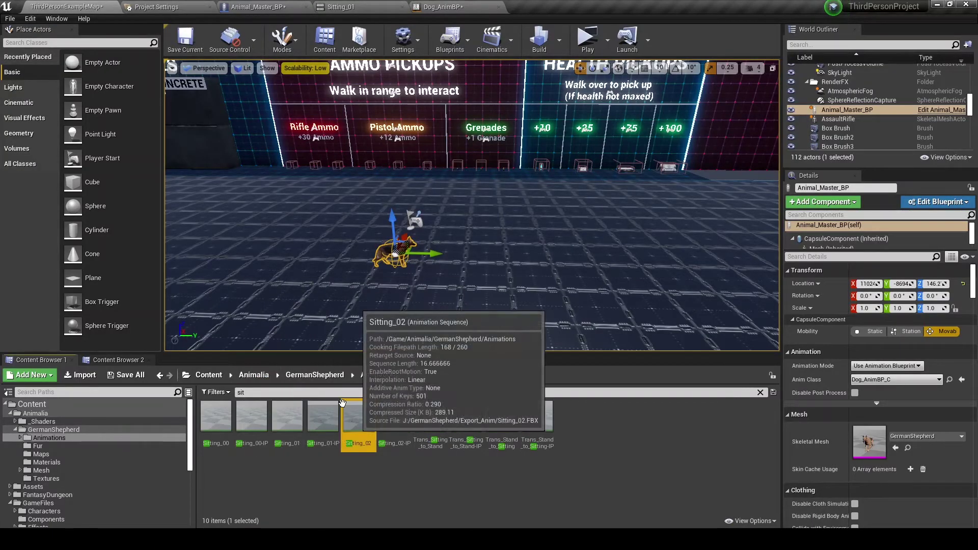
{"action": "mouse_move", "coordinate": [358, 417]}
{"action": "left_mouse_down"}
{"action": "mouse_move", "coordinate": [428, 2]}
{"action": "mouse_move", "coordinate": [438, 362]}
{"action": "left_mouse_up"}
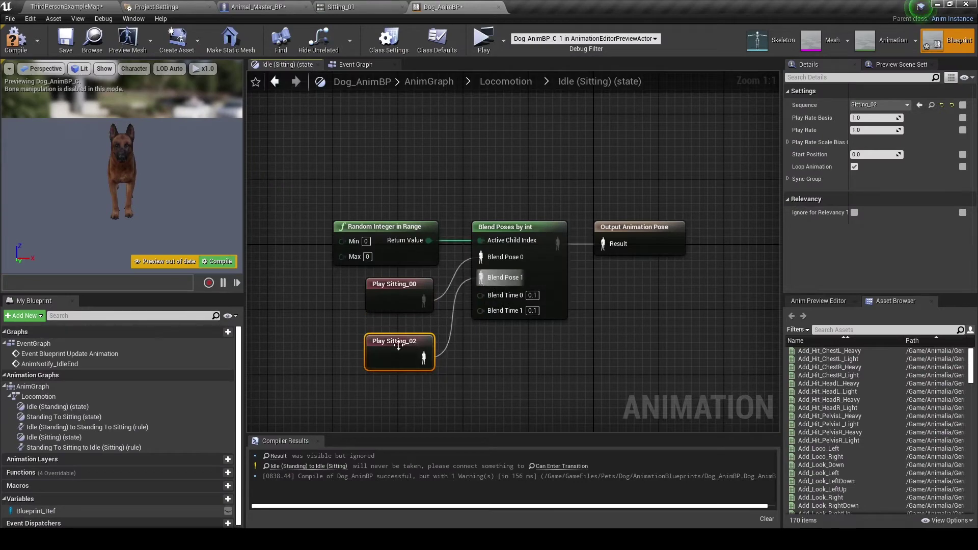
{"action": "left_click", "coordinate": [74, 5]}
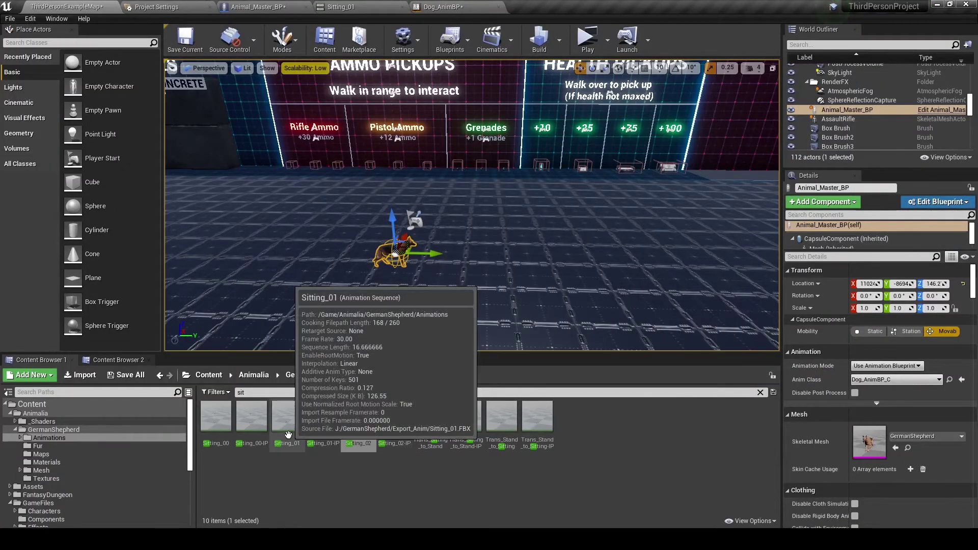
{"action": "double_click", "coordinate": [358, 417]}
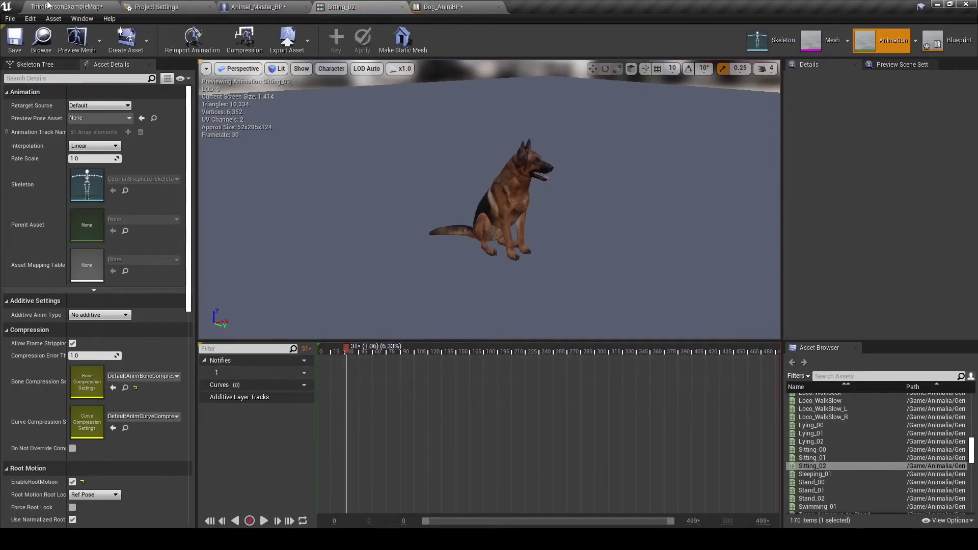
{"action": "left_click", "coordinate": [66, 6]}
{"action": "mouse_move", "coordinate": [291, 420]}
{"action": "left_mouse_down"}
{"action": "mouse_move", "coordinate": [424, 3]}
{"action": "mouse_move", "coordinate": [380, 371]}
{"action": "mouse_move", "coordinate": [476, 382]}
{"action": "left_mouse_up"}
{"action": "mouse_move", "coordinate": [405, 390]}
{"action": "left_mouse_down"}
{"action": "mouse_move", "coordinate": [396, 340]}
{"action": "mouse_move", "coordinate": [480, 277]}
{"action": "left_mouse_up"}
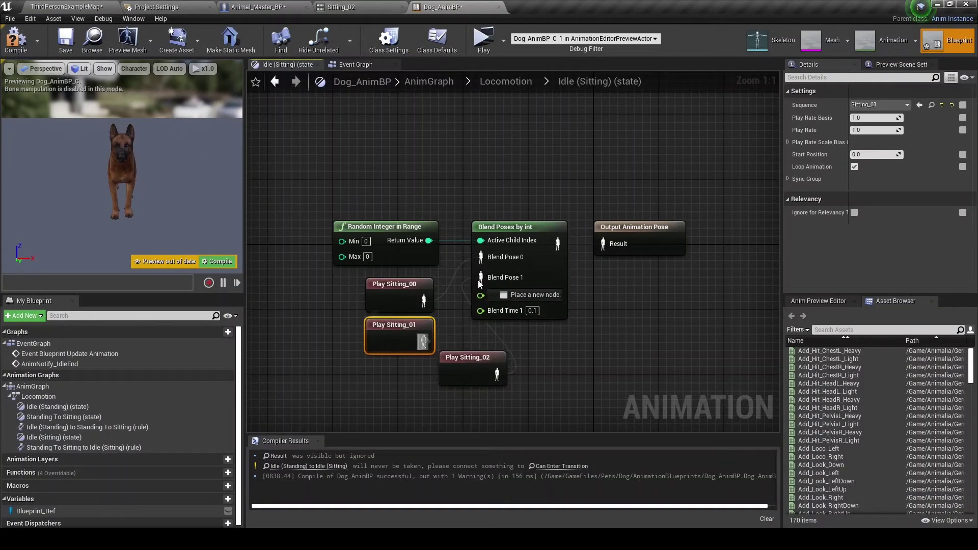
Step: Add a third blend pose pin, wire Play Sitting_02 into Blend Pose 2, and set the random maximum to 2
{"action": "right_click", "coordinate": [542, 272]}
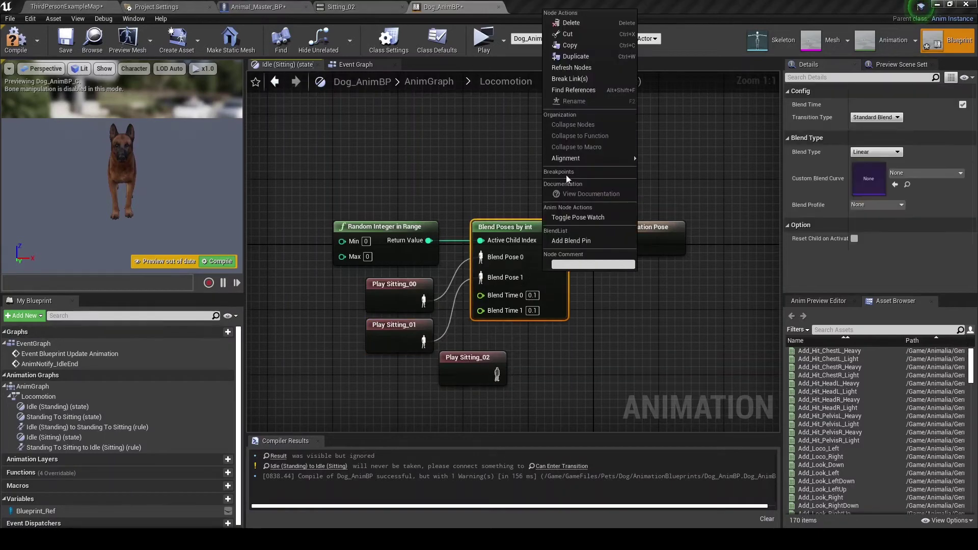
{"action": "left_click", "coordinate": [571, 240]}
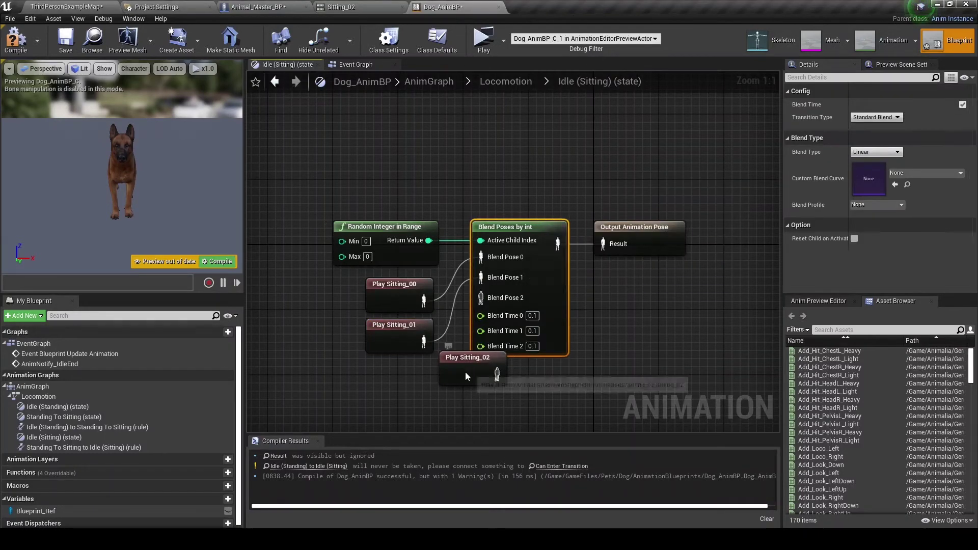
{"action": "left_click_drag", "start_coordinate": [465, 377], "coordinate": [391, 384]}
{"action": "left_click_drag", "start_coordinate": [482, 300], "coordinate": [481, 298]}
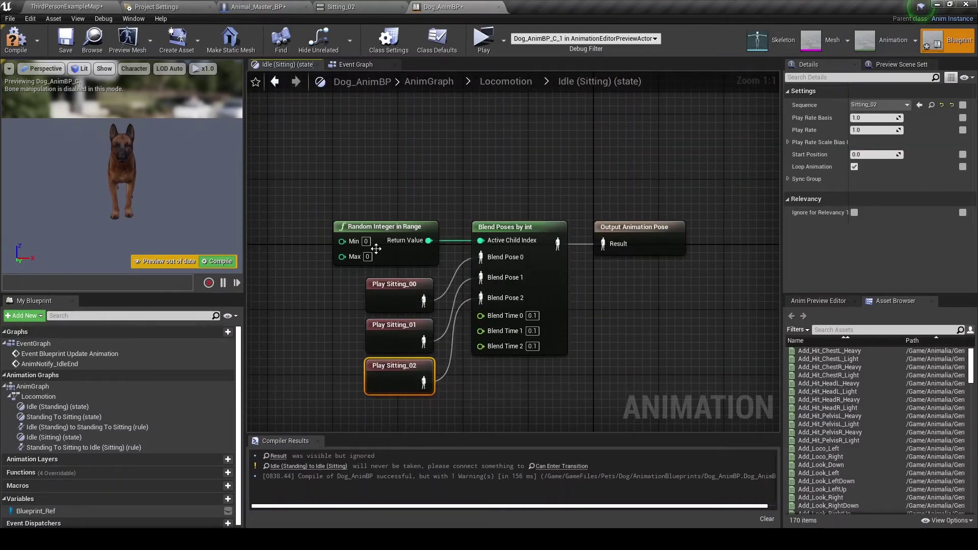
{"action": "type", "text": "2"}
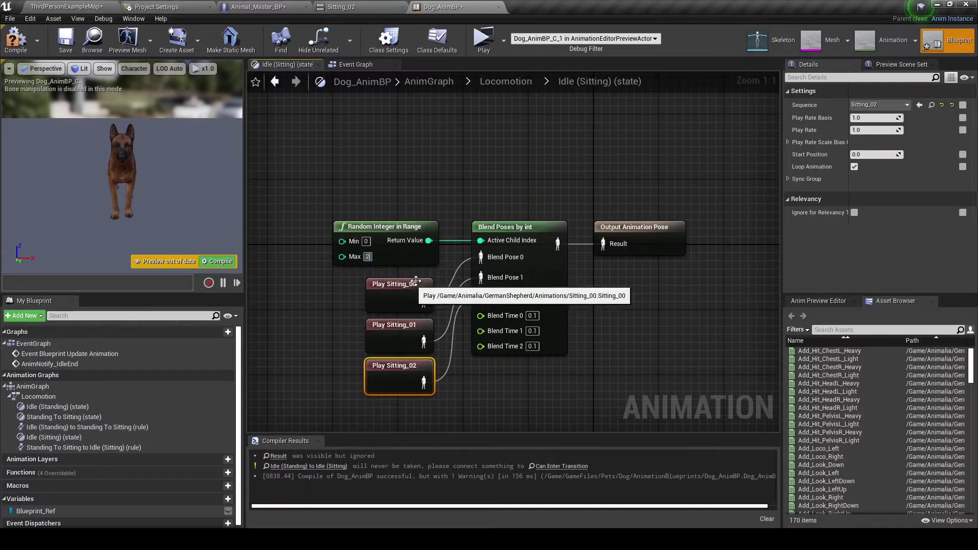
{"action": "left_click", "coordinate": [459, 311]}
Step: Drive Blend Times 0, 1 and 2 from one Make Literal Float set to 0.3
{"action": "right_click_drag", "start_coordinate": [496, 307], "coordinate": [510, 225]}
{"action": "left_click_drag", "start_coordinate": [494, 233], "coordinate": [506, 310]}
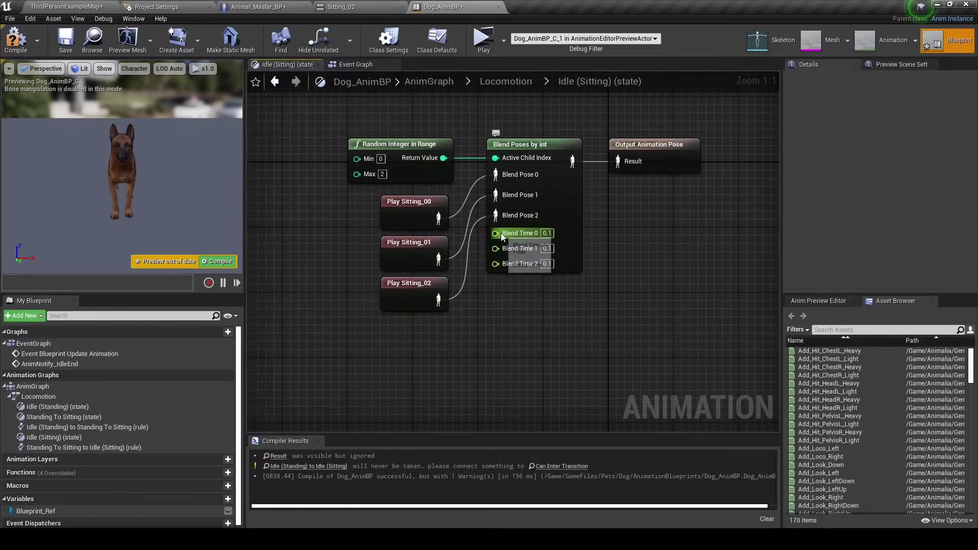
{"action": "type", "text": "make literal float"}
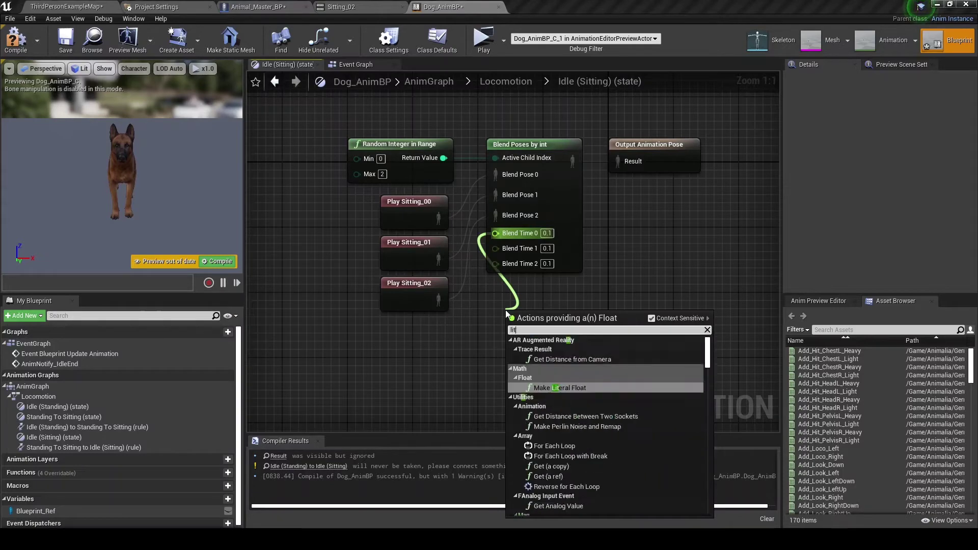
{"action": "key", "text": "Return"}
{"action": "left_click_drag", "start_coordinate": [519, 315], "coordinate": [541, 283]}
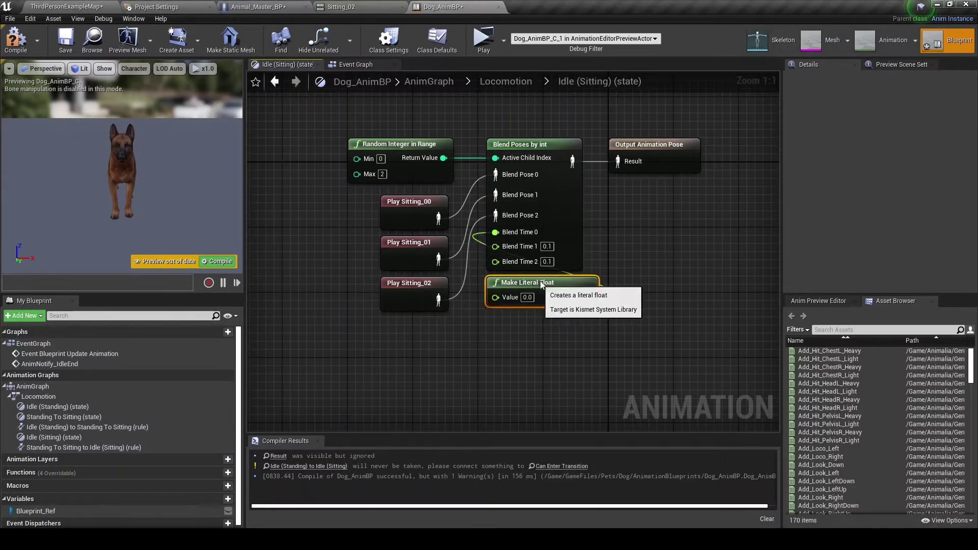
{"action": "left_click_drag", "start_coordinate": [508, 248], "coordinate": [497, 246]}
{"action": "left_click_drag", "start_coordinate": [588, 296], "coordinate": [495, 260]}
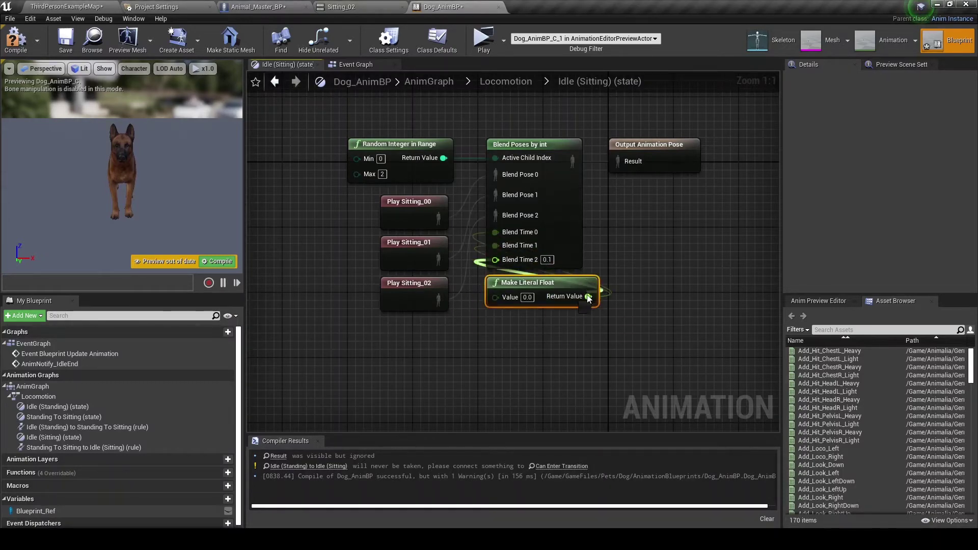
{"action": "type", "text": "0.3"}
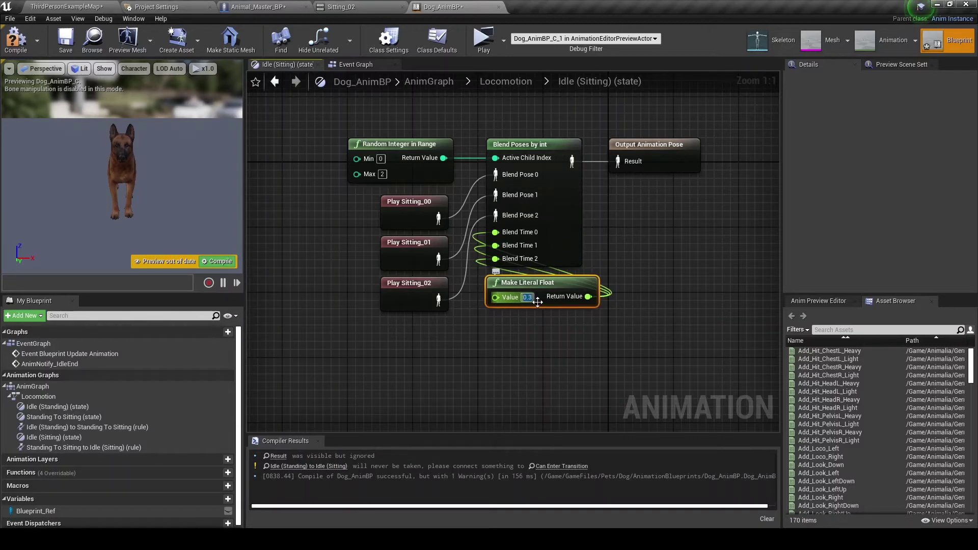
{"action": "key", "text": "Return"}
{"action": "scroll", "coordinate": [531, 323], "scroll_direction": "down", "scroll_amount": 2}
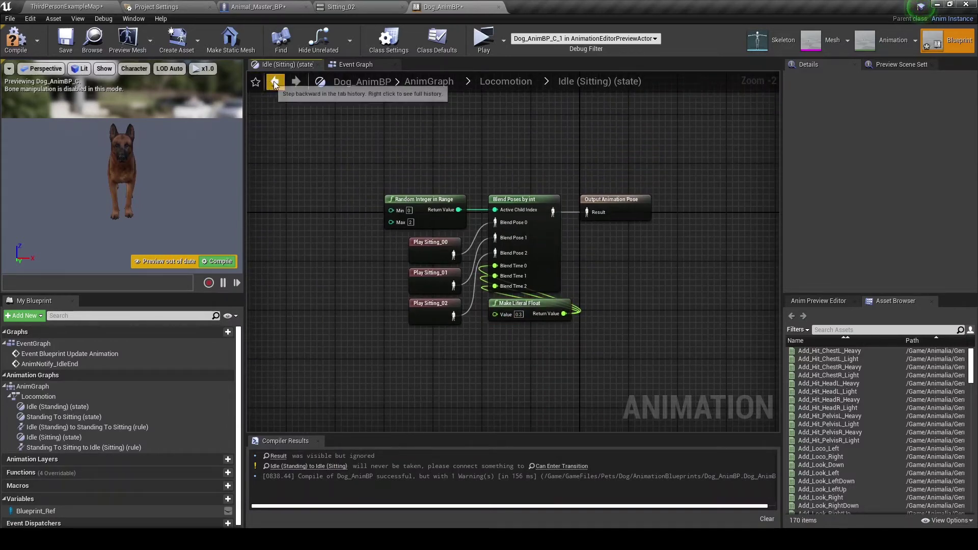
{"action": "left_click", "coordinate": [274, 81]}
{"action": "mouse_move", "coordinate": [475, 301]}
{"action": "left_mouse_down"}
{"action": "mouse_move", "coordinate": [463, 310]}
{"action": "mouse_move", "coordinate": [566, 320]}
{"action": "left_mouse_up"}
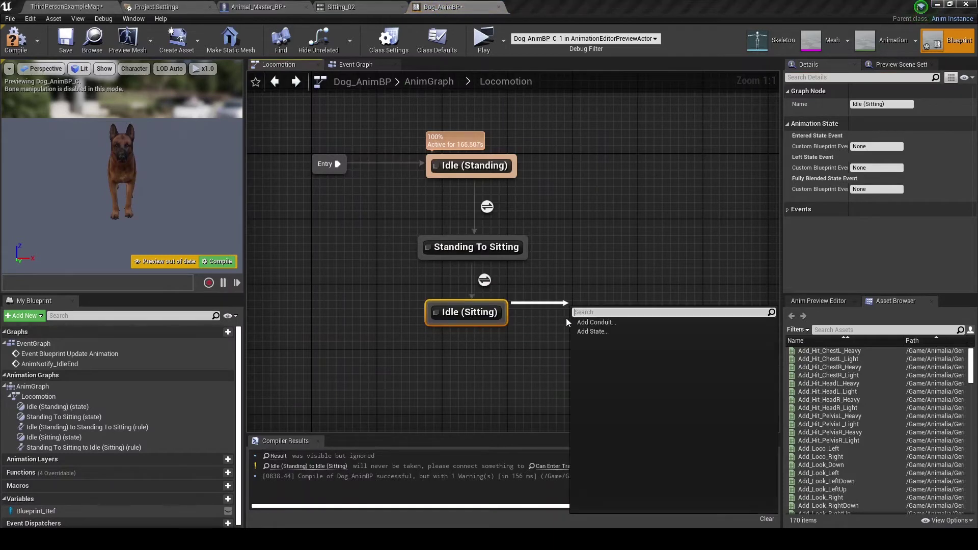
Step: Add a Sitting to Standing state after Idle (Sitting)
{"action": "left_click", "coordinate": [593, 331]}
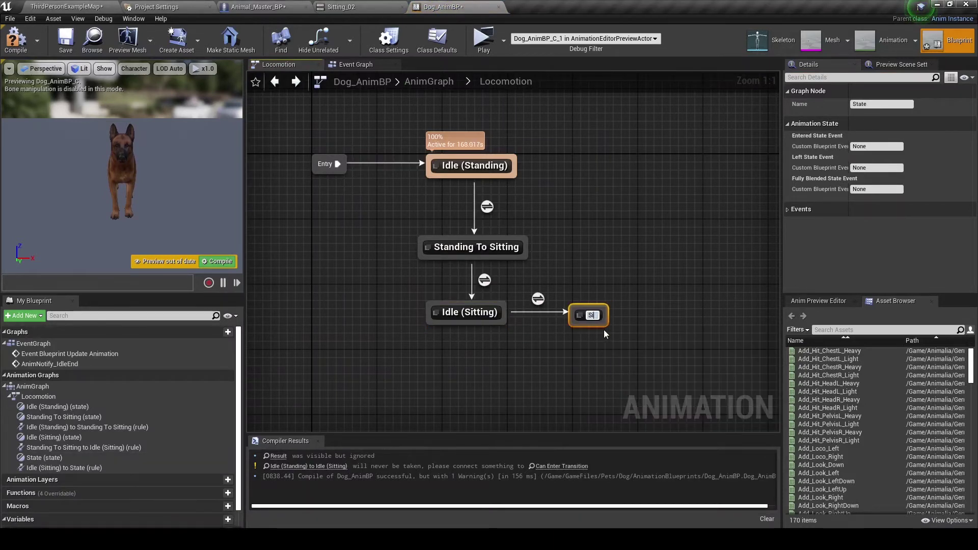
{"action": "type", "text": "to Standing"}
{"action": "key", "text": "Return"}
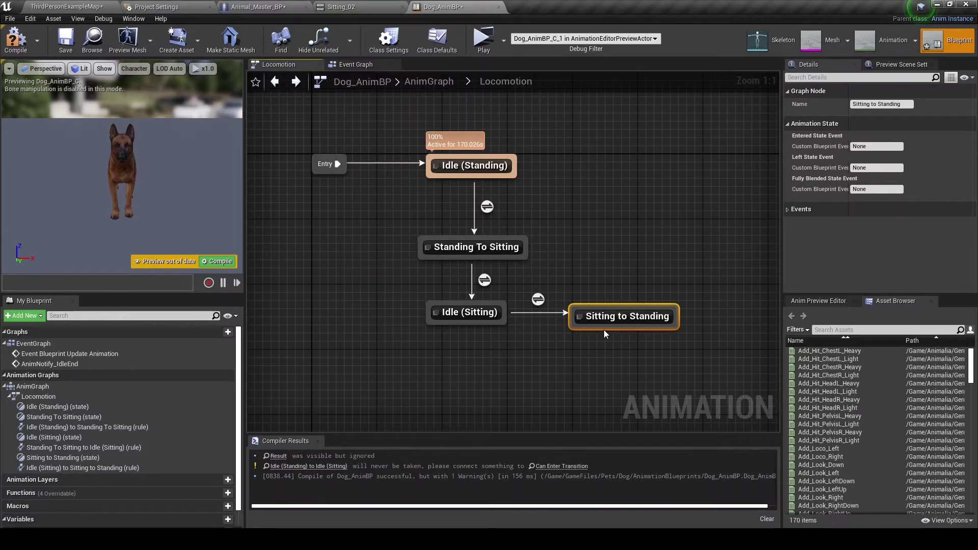
{"action": "double_click", "coordinate": [538, 301]}
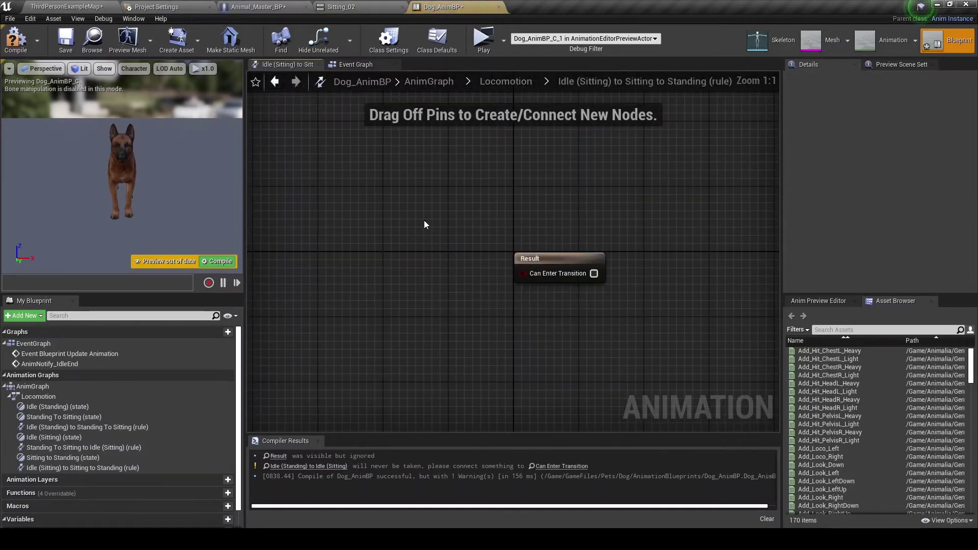
{"action": "left_click", "coordinate": [274, 82]}
{"action": "double_click", "coordinate": [488, 211]}
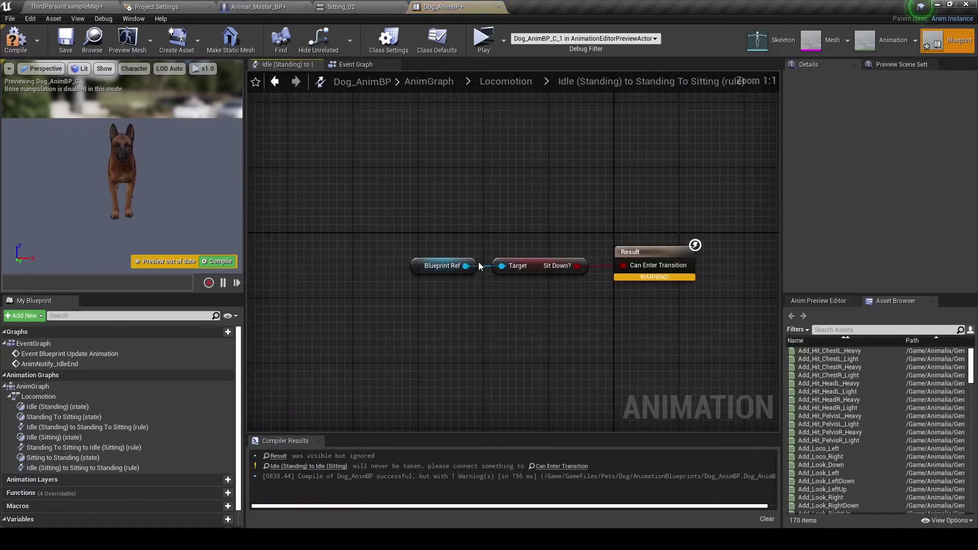
{"action": "left_click", "coordinate": [277, 86]}
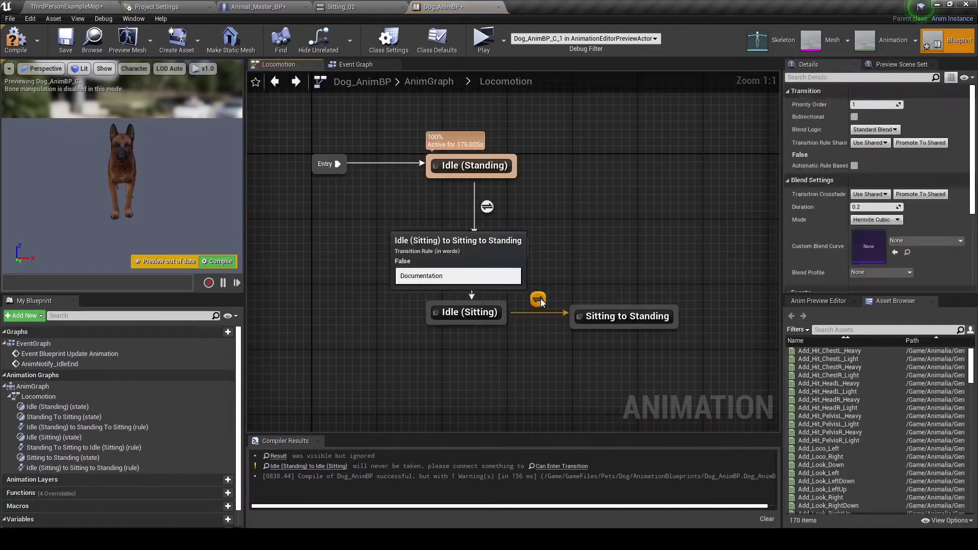
{"action": "double_click", "coordinate": [539, 299]}
Step: Make the entry rule paste Sit Down? and pass it through NOT into Can Enter Transition
{"action": "key", "text": "ctrl+v"}
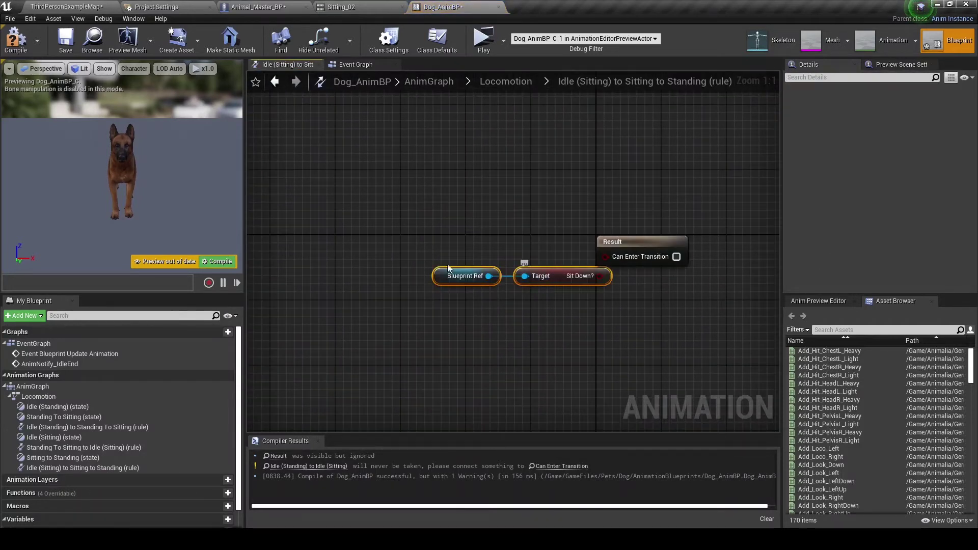
{"action": "mouse_move", "coordinate": [482, 272]}
{"action": "left_mouse_down"}
{"action": "mouse_move", "coordinate": [441, 276]}
{"action": "mouse_move", "coordinate": [471, 274]}
{"action": "left_mouse_up"}
{"action": "type", "text": "NOT"}
{"action": "key", "text": "Return"}
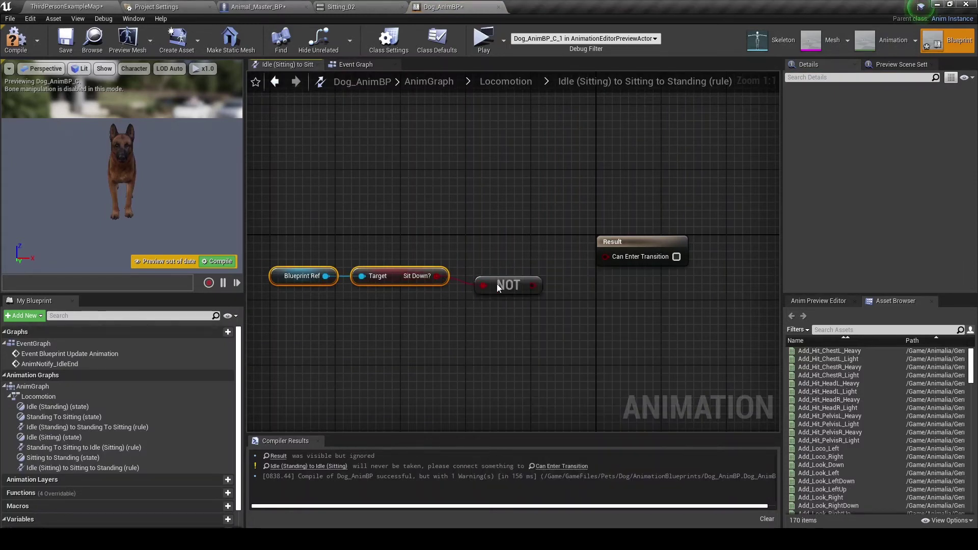
{"action": "mouse_move", "coordinate": [533, 279]}
{"action": "left_mouse_down"}
{"action": "mouse_move", "coordinate": [606, 256]}
{"action": "mouse_move", "coordinate": [606, 269]}
{"action": "left_mouse_up"}
{"action": "left_click_drag", "start_coordinate": [312, 251], "coordinate": [588, 295]}
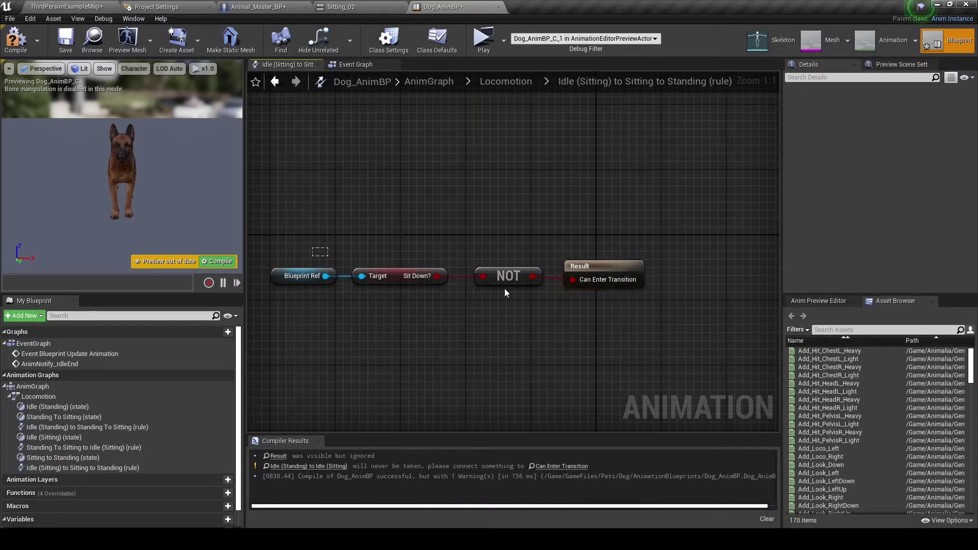
Step: Add a transition from Sitting to Standing back to Idle (Standing)
{"action": "left_click", "coordinate": [279, 85]}
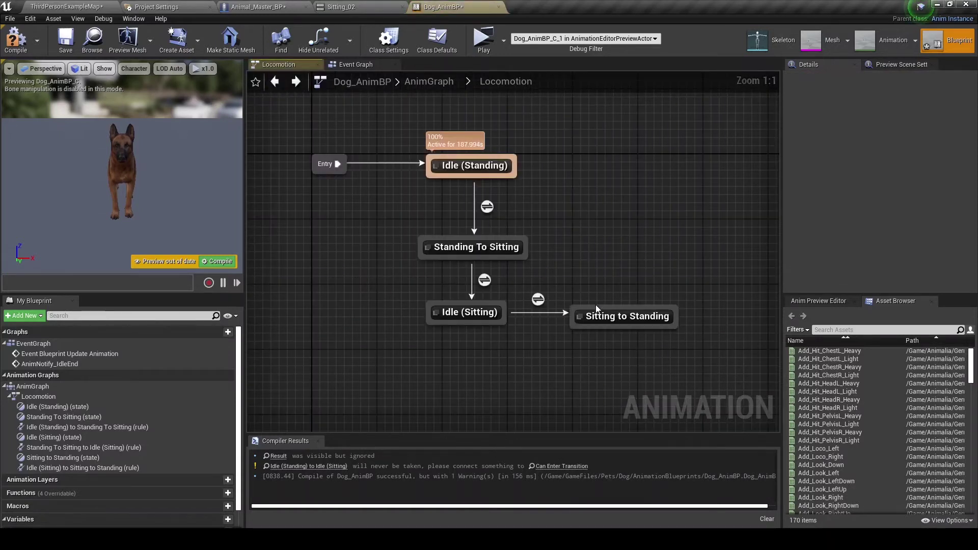
{"action": "mouse_move", "coordinate": [567, 303]}
{"action": "left_mouse_down"}
{"action": "mouse_move", "coordinate": [527, 179]}
{"action": "mouse_move", "coordinate": [515, 179]}
{"action": "left_mouse_up"}
{"action": "left_click_drag", "start_coordinate": [607, 320], "coordinate": [634, 242]}
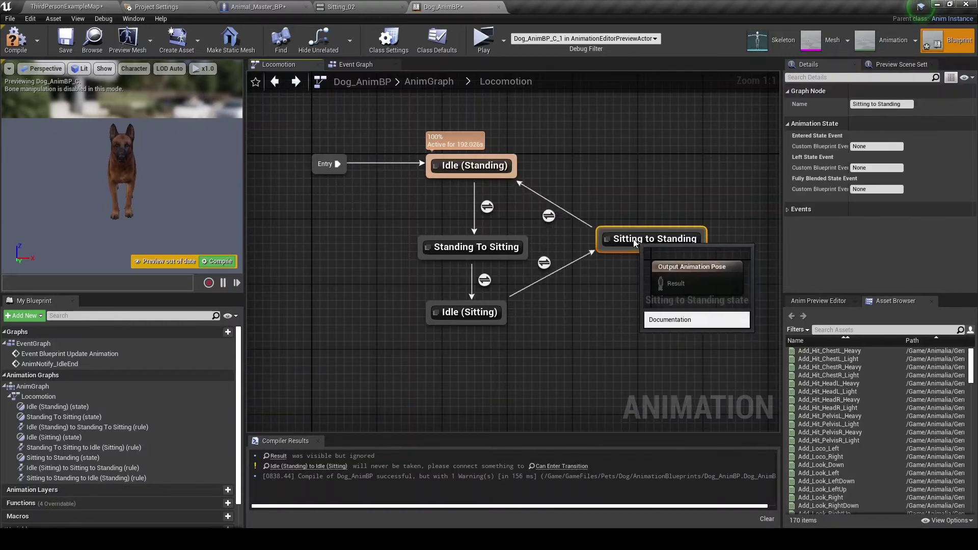
Step: Wire Get Relevant Anim Time Remaining Fraction through a float less-than into Can Enter Transition
{"action": "double_click", "coordinate": [541, 219]}
{"action": "right_click_drag", "start_coordinate": [351, 264], "coordinate": [465, 239]}
{"action": "right_click", "coordinate": [387, 253]}
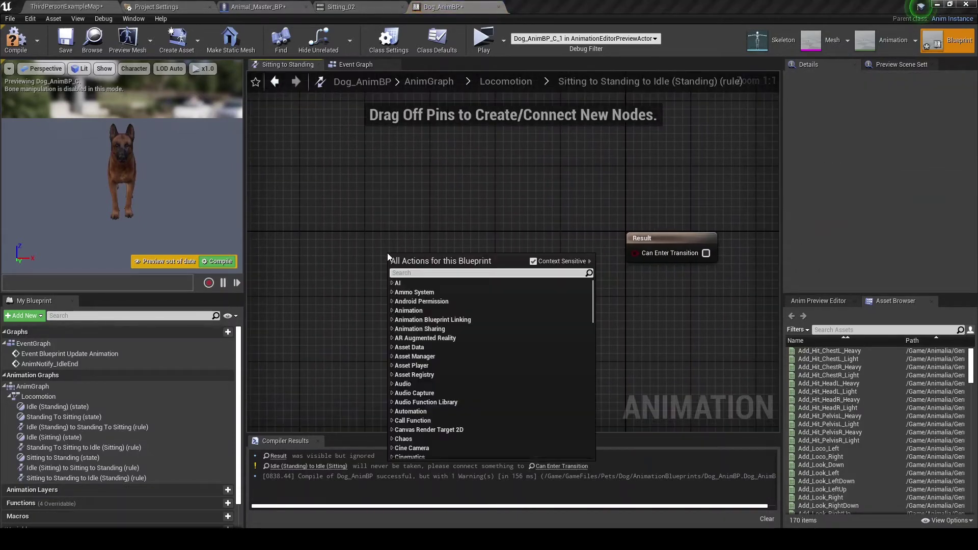
{"action": "type", "text": "get time rem"}
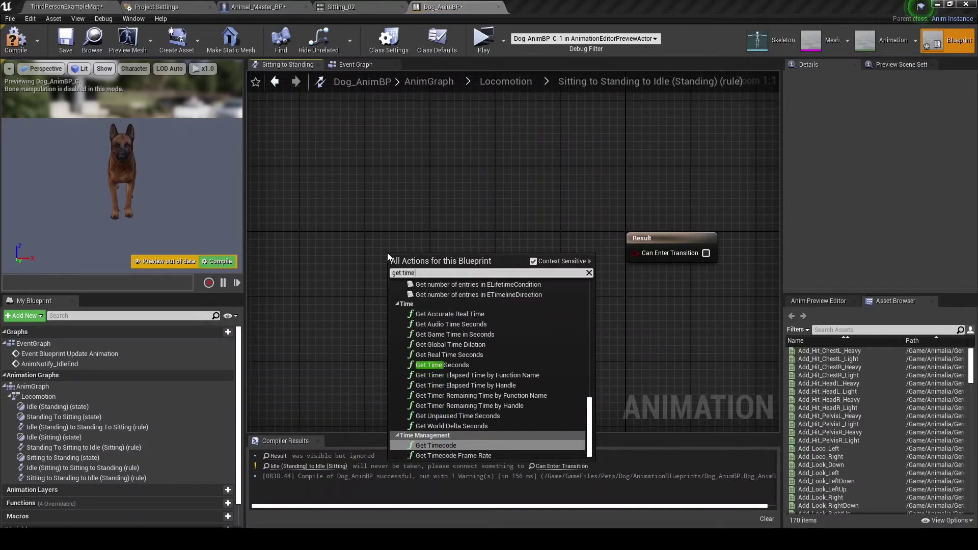
{"action": "type", "text": "aining frac"}
{"action": "key", "text": "Return"}
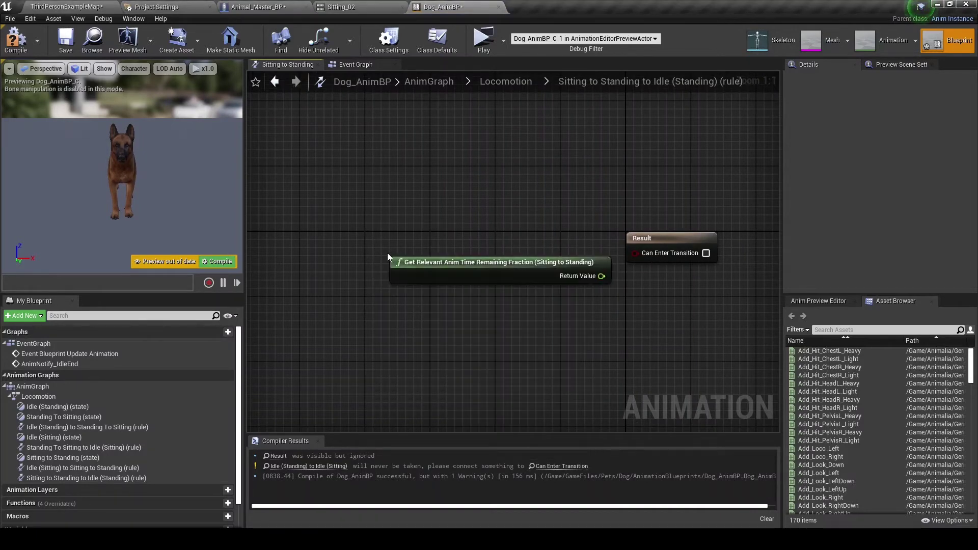
{"action": "mouse_move", "coordinate": [517, 265]}
{"action": "left_mouse_down"}
{"action": "mouse_move", "coordinate": [426, 259]}
{"action": "mouse_move", "coordinate": [498, 261]}
{"action": "left_mouse_up"}
{"action": "type", "text": "less"}
{"action": "key", "text": "Return"}
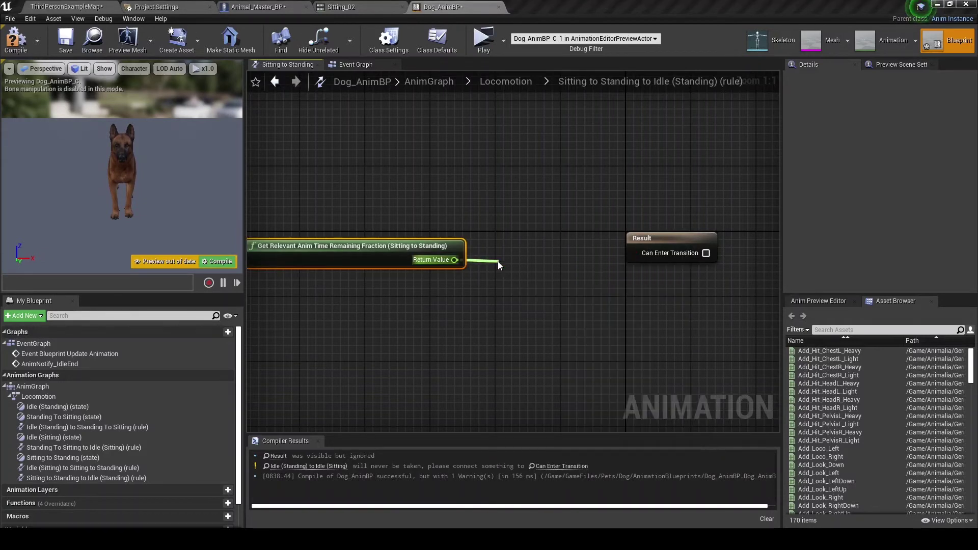
{"action": "key", "text": "ctrl+a"}
{"action": "key", "text": "q"}
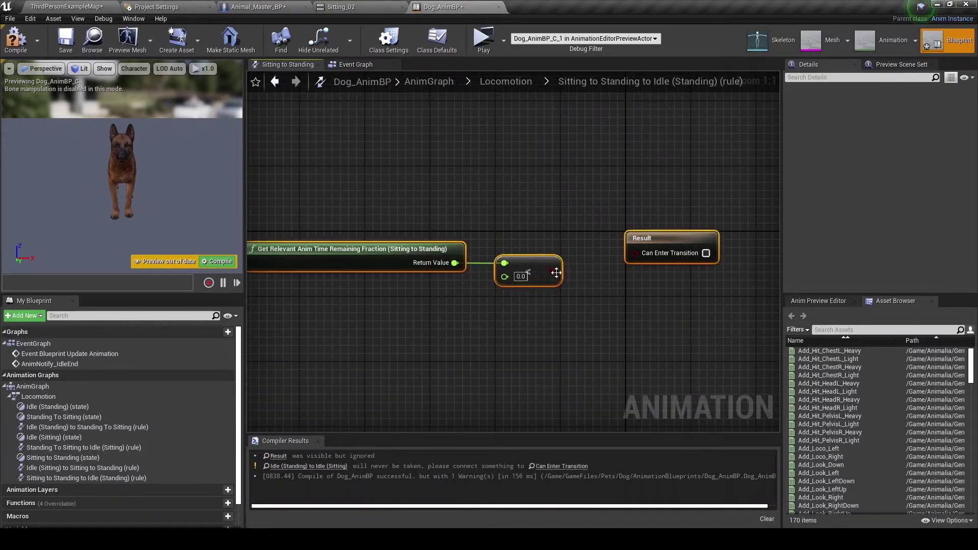
{"action": "left_click_drag", "start_coordinate": [641, 257], "coordinate": [641, 256]}
Step: Set the exit rule's less-than threshold to 0.2
{"action": "key", "text": "q"}
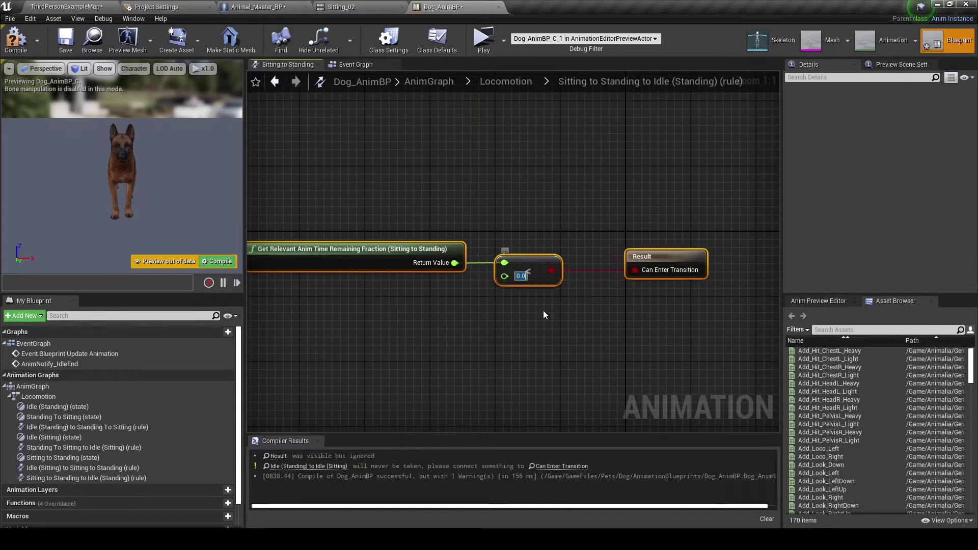
{"action": "type", "text": "0.2"}
{"action": "left_click", "coordinate": [276, 83]}
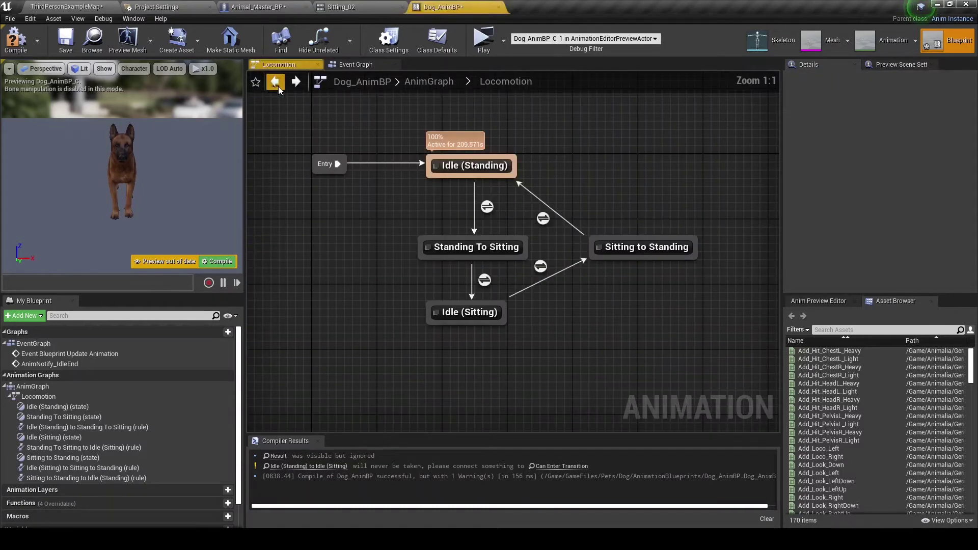
Step: Make Sitting to Standing play Trans_Sitting_to_Stand into Output Animation Pose, then compile Dog_AnimBP
{"action": "left_click", "coordinate": [620, 250]}
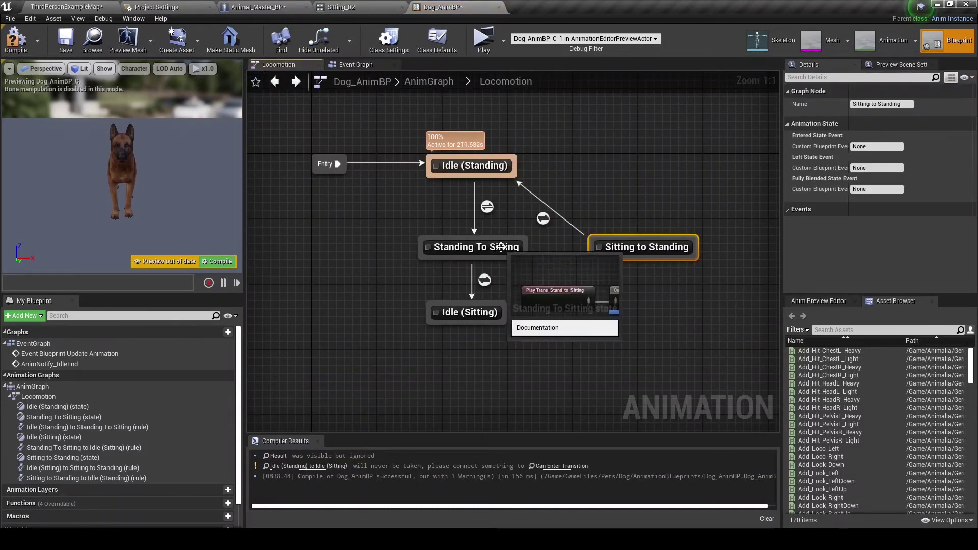
{"action": "double_click", "coordinate": [613, 250]}
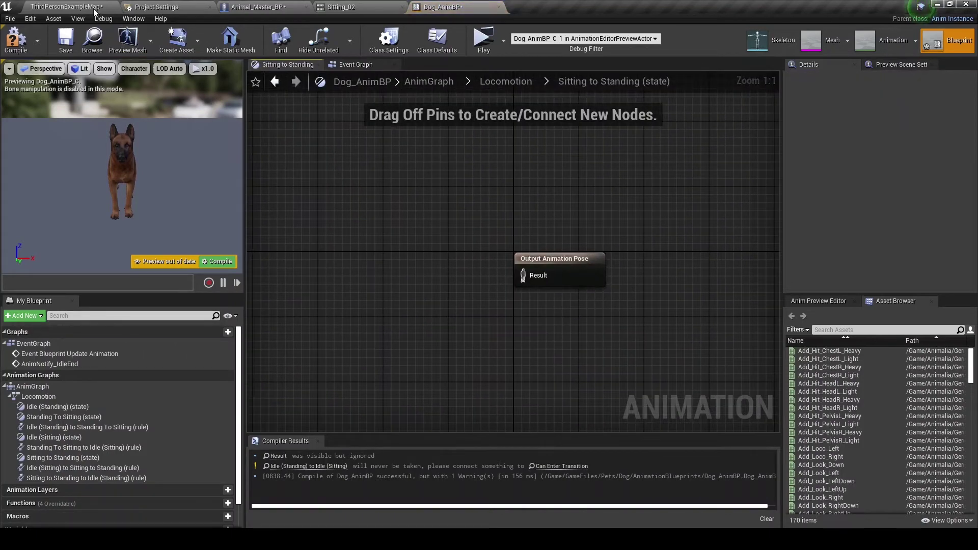
{"action": "left_click", "coordinate": [67, 7]}
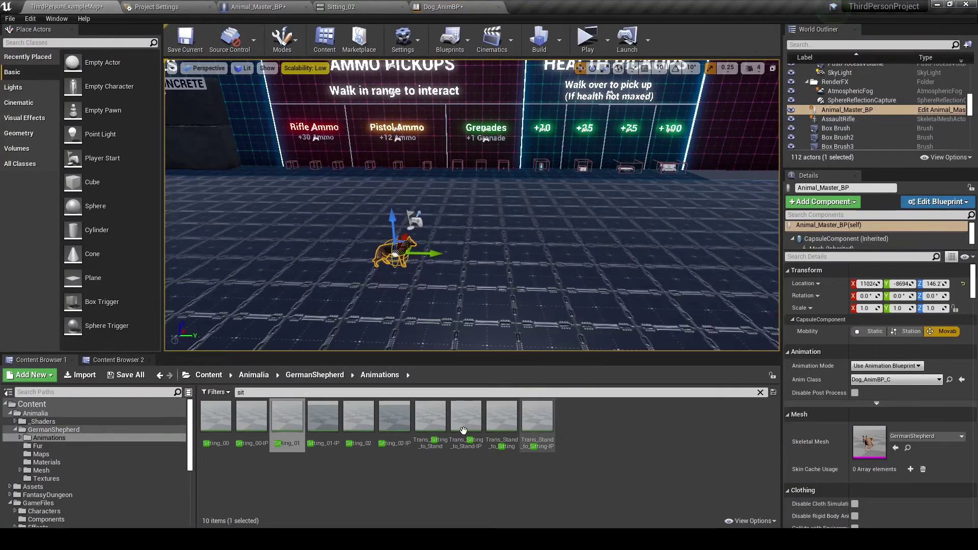
{"action": "mouse_move", "coordinate": [430, 420]}
{"action": "left_mouse_down"}
{"action": "mouse_move", "coordinate": [422, 3]}
{"action": "mouse_move", "coordinate": [423, 269]}
{"action": "left_mouse_up"}
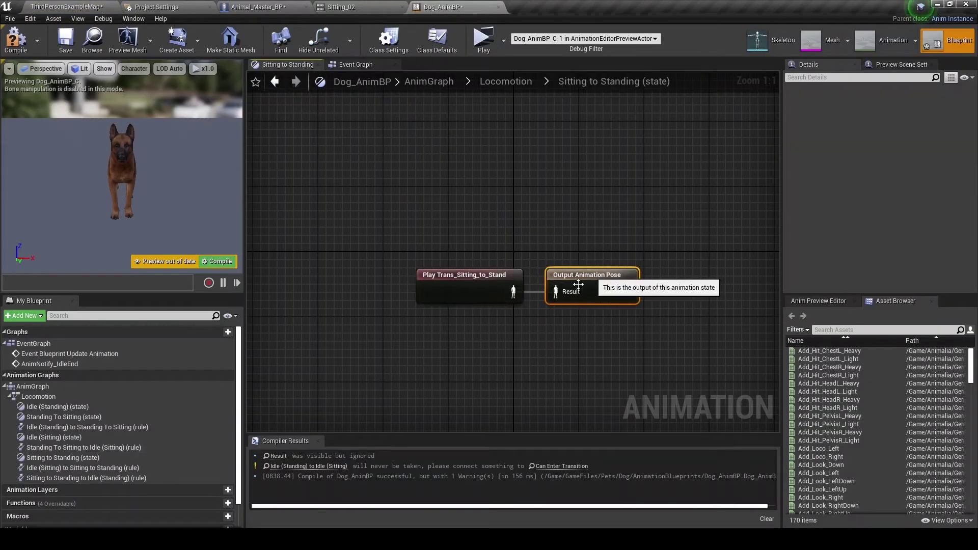
{"action": "left_click_drag", "start_coordinate": [552, 258], "coordinate": [591, 275]}
{"action": "left_click", "coordinate": [14, 43]}
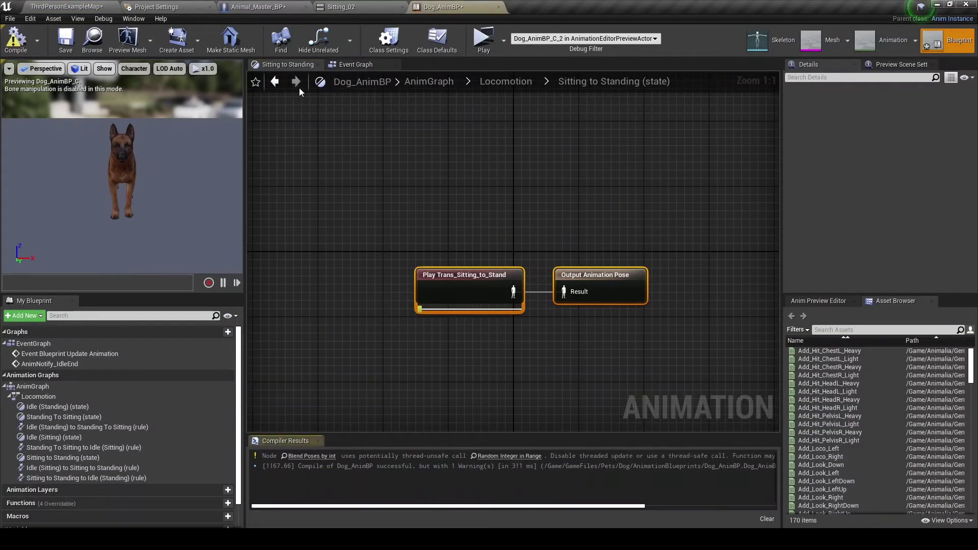
Step: Promote the blend's Active Child Index to a new integer variable, Sitting Selector
{"action": "left_click", "coordinate": [527, 456]}
{"action": "right_click_drag", "start_coordinate": [557, 316], "coordinate": [430, 278]}
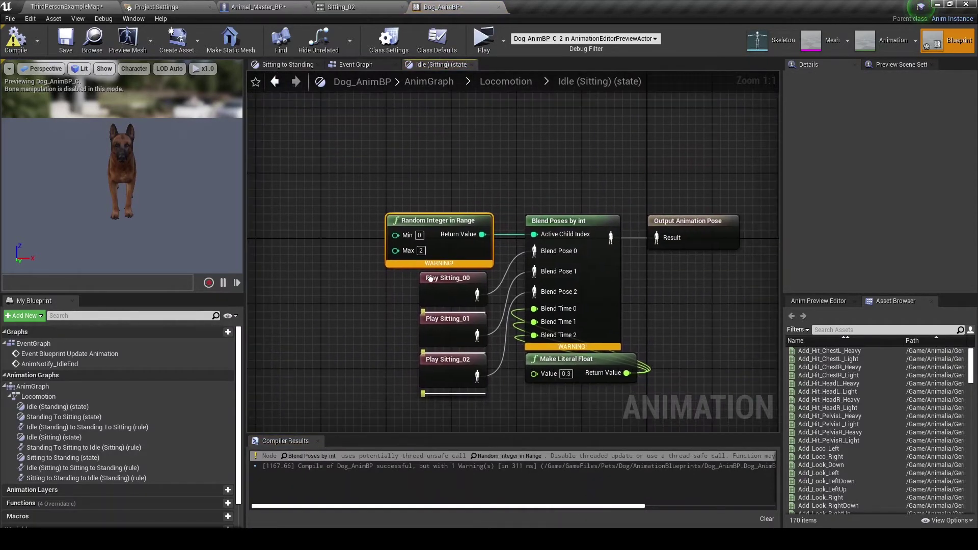
{"action": "left_click_drag", "start_coordinate": [534, 234], "coordinate": [486, 181]}
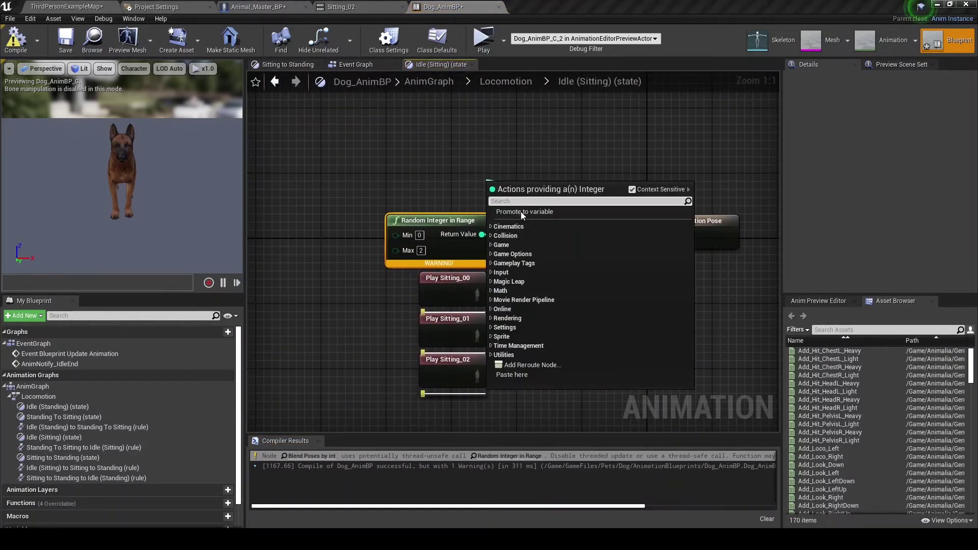
{"action": "left_click", "coordinate": [559, 225]}
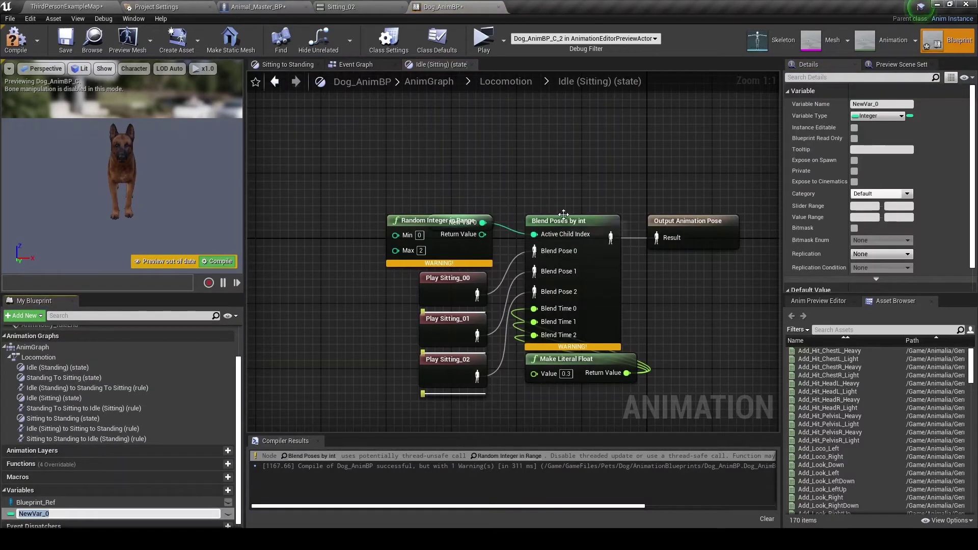
{"action": "type", "text": "Sitting Select"}
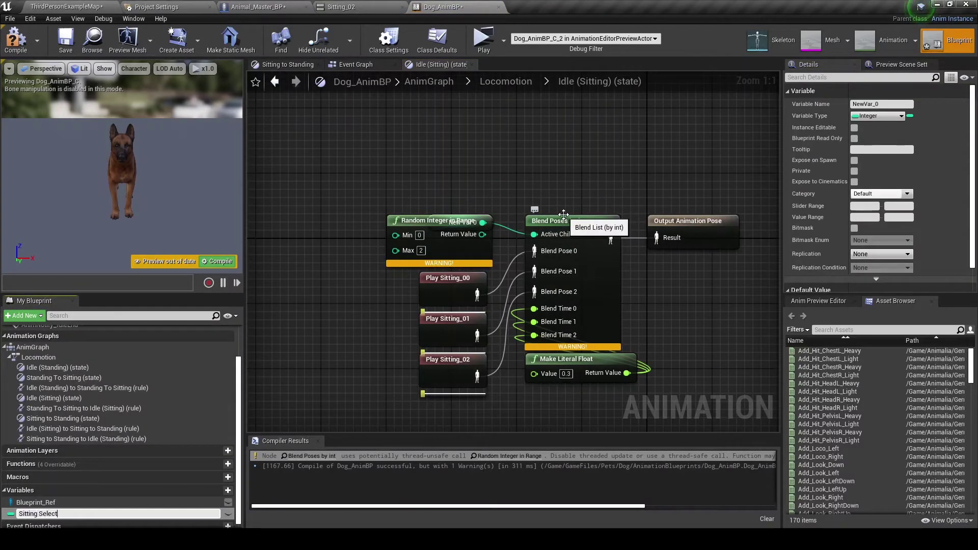
{"action": "type", "text": "or"}
{"action": "key", "text": "Return"}
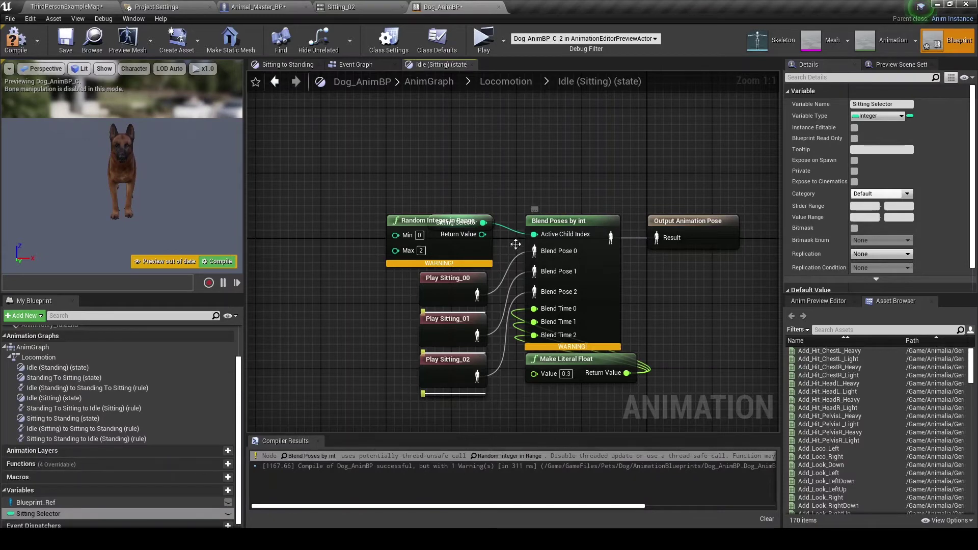
Step: Delete the Random Integer in Range node and regroup the three Play Sitting nodes
{"action": "left_click_drag", "start_coordinate": [410, 226], "coordinate": [425, 161]}
{"action": "right_click", "coordinate": [469, 182]}
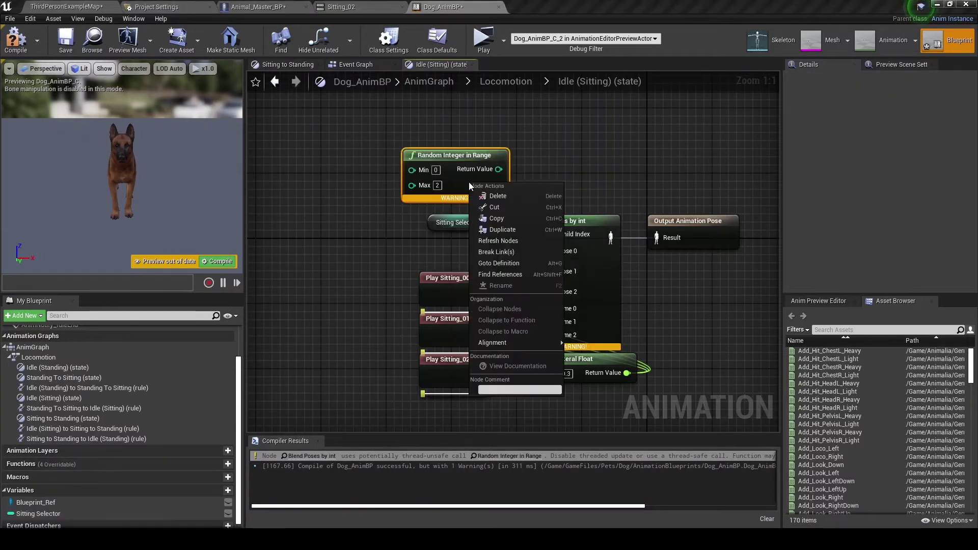
{"action": "left_click", "coordinate": [498, 197]}
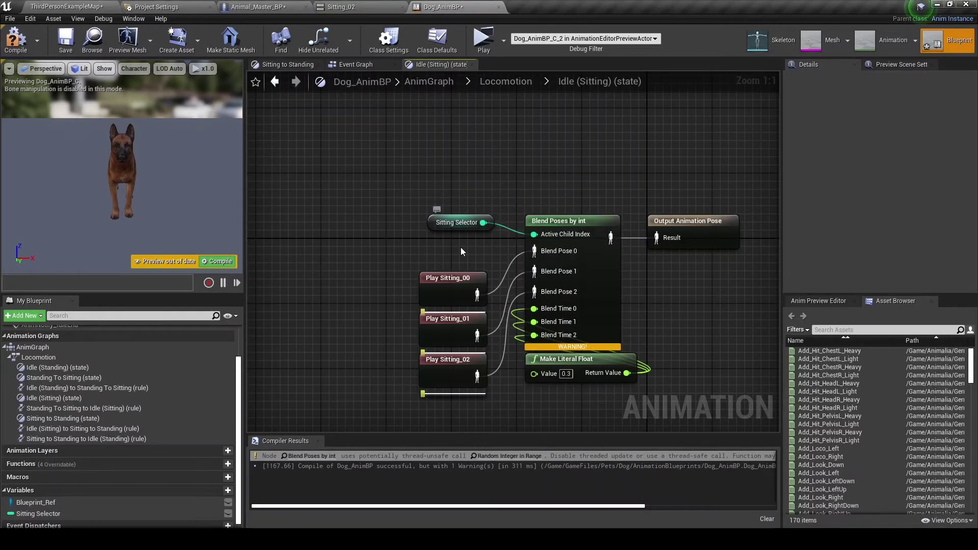
{"action": "mouse_move", "coordinate": [460, 246]}
{"action": "left_mouse_down"}
{"action": "mouse_move", "coordinate": [448, 377]}
{"action": "mouse_move", "coordinate": [455, 361]}
{"action": "left_mouse_up"}
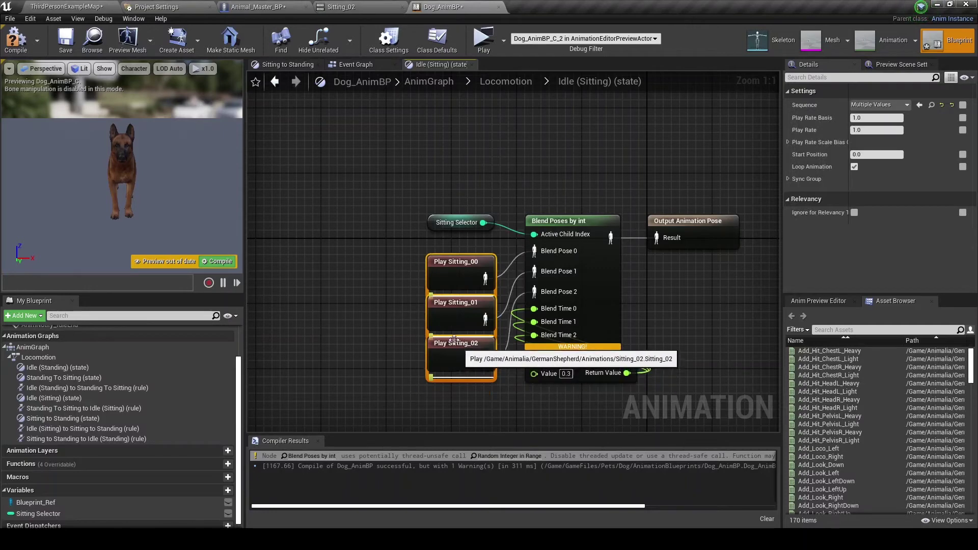
Step: In the Event Graph, paste Random Integer in Range and feed it into a new SET Sitting Selector
{"action": "left_click", "coordinate": [359, 67]}
{"action": "scroll", "coordinate": [513, 322], "scroll_direction": "up", "scroll_amount": 4}
{"action": "right_click_drag", "start_coordinate": [560, 242], "coordinate": [402, 367]}
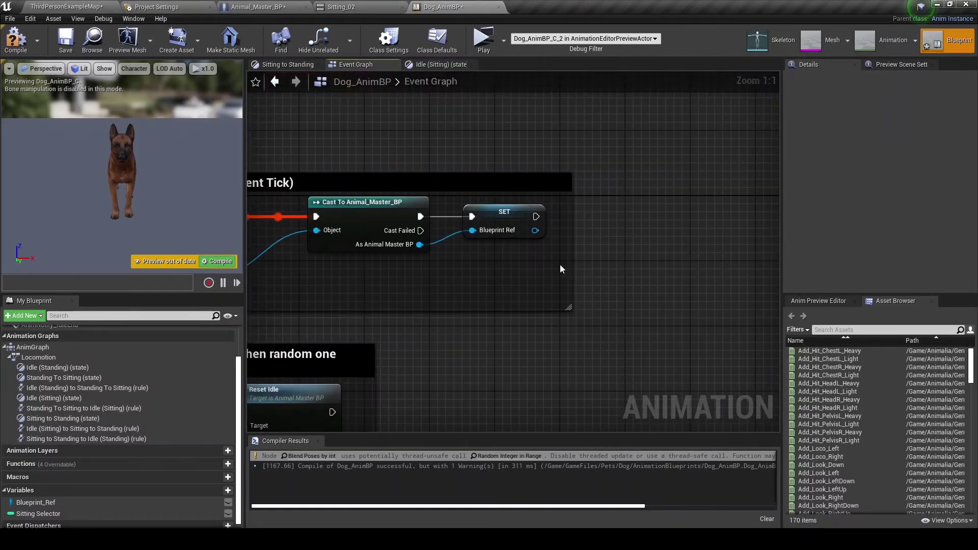
{"action": "key", "text": "ctrl+v"}
{"action": "left_click_drag", "start_coordinate": [661, 232], "coordinate": [579, 248]}
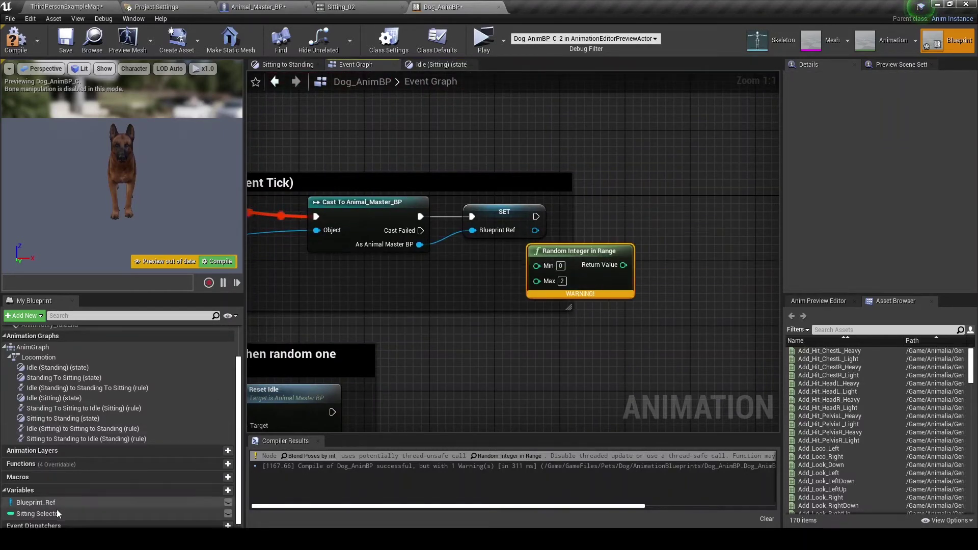
{"action": "left_click", "coordinate": [40, 514]}
{"action": "left_click_drag", "start_coordinate": [627, 268], "coordinate": [708, 264]}
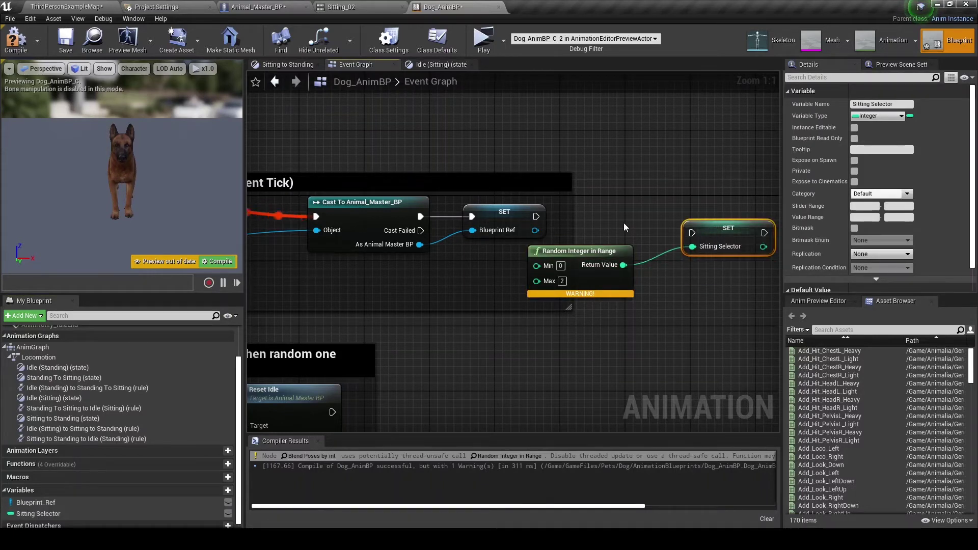
{"action": "right_click_drag", "start_coordinate": [618, 221], "coordinate": [472, 234]}
Step: Insert a Sequence after the Blueprint Ref setter, wire Then 0 to SET Sitting Selector, and arrange the nodes
{"action": "left_click", "coordinate": [444, 219]}
{"action": "mouse_move", "coordinate": [389, 230]}
{"action": "left_mouse_down"}
{"action": "mouse_move", "coordinate": [453, 239]}
{"action": "mouse_move", "coordinate": [558, 301]}
{"action": "mouse_move", "coordinate": [584, 279]}
{"action": "left_mouse_up"}
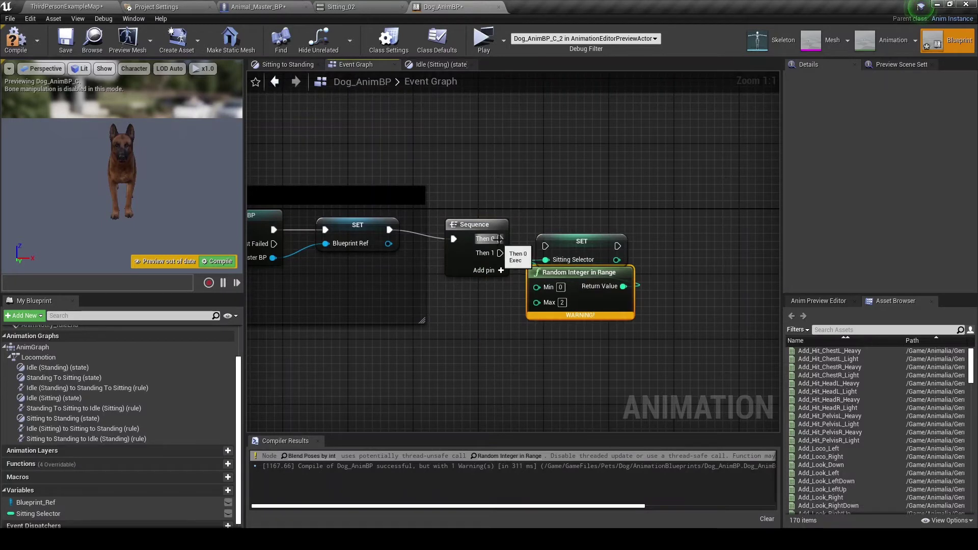
{"action": "left_click_drag", "start_coordinate": [500, 239], "coordinate": [545, 247]}
{"action": "left_click_drag", "start_coordinate": [641, 331], "coordinate": [489, 212]}
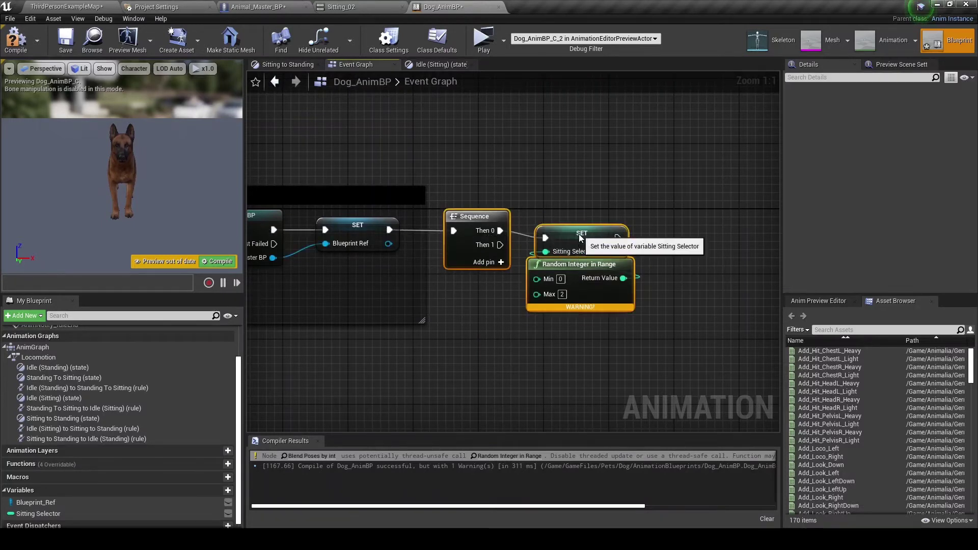
{"action": "right_click_drag", "start_coordinate": [577, 224], "coordinate": [486, 258]}
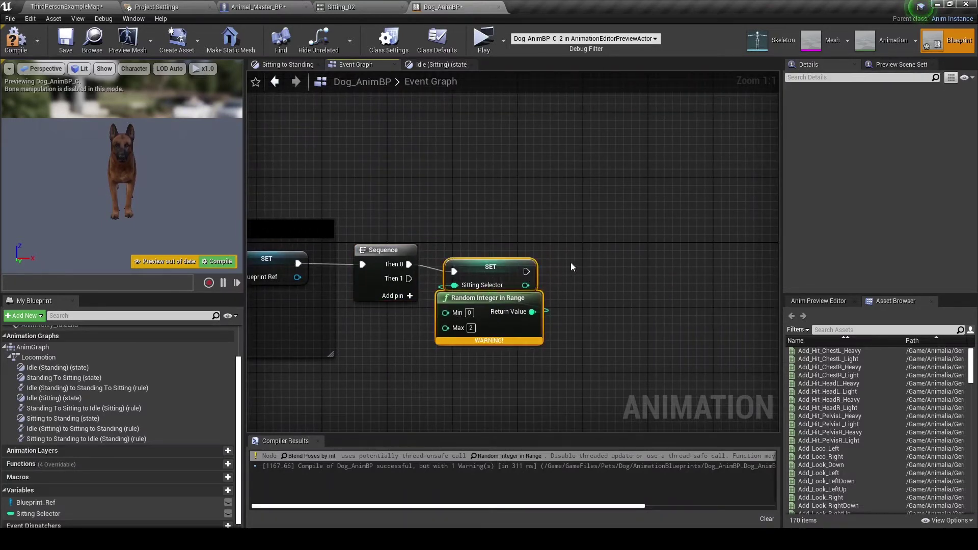
{"action": "left_click_drag", "start_coordinate": [490, 267], "coordinate": [595, 259]}
{"action": "scroll", "coordinate": [507, 297], "scroll_direction": "down", "scroll_amount": 3}
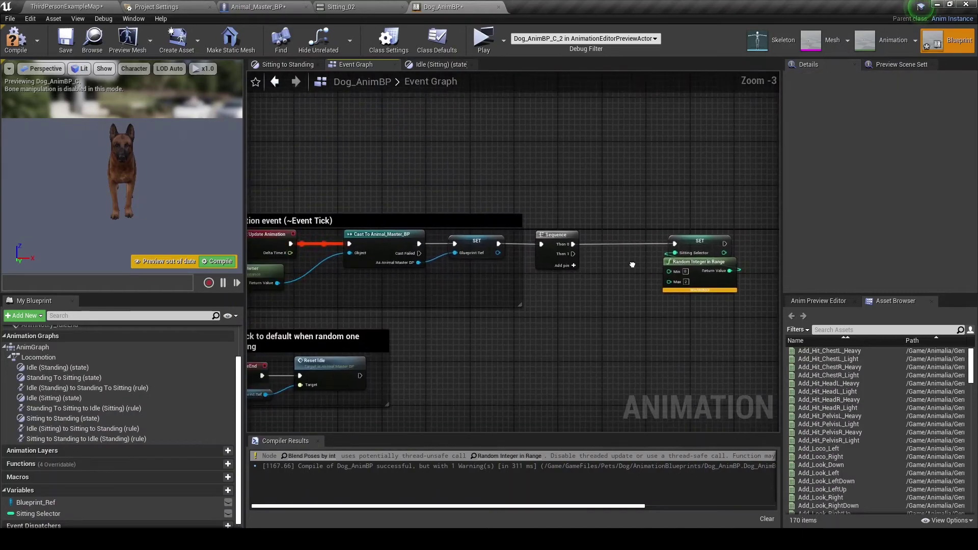
Step: Wrap the new nodes in a cyan comment titled 'Setting Variables', resized to fit them
{"action": "type", "text": "cSetting Variables"}
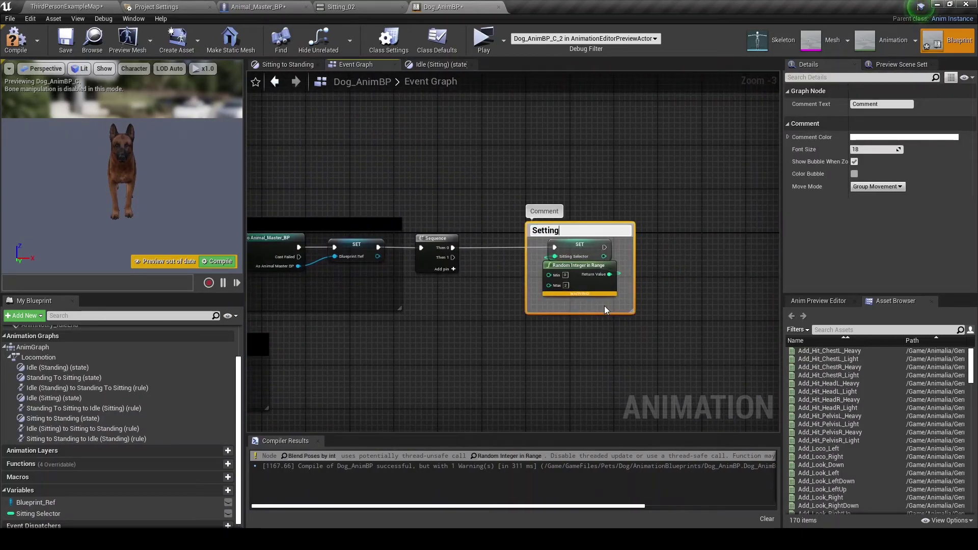
{"action": "key", "text": "Return"}
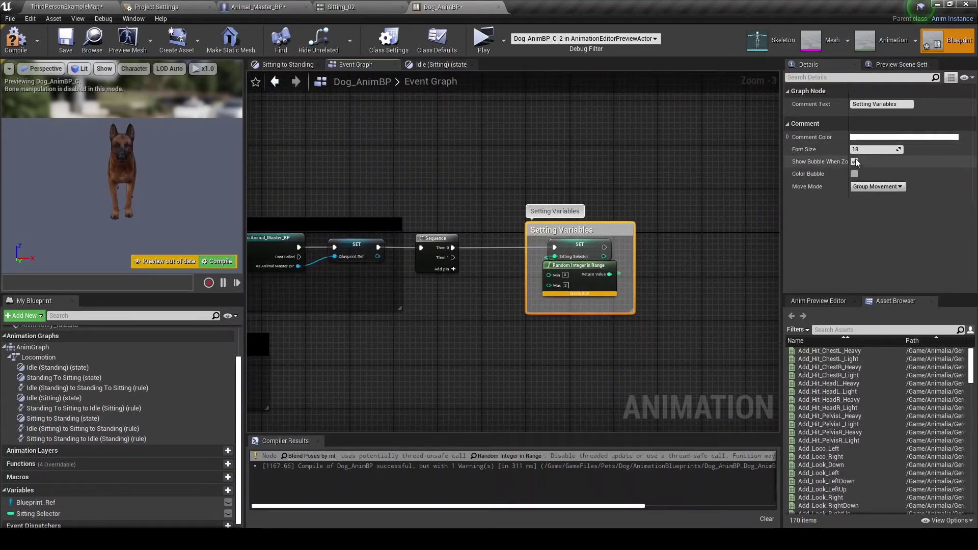
{"action": "left_click", "coordinate": [904, 137]}
{"action": "left_click_drag", "start_coordinate": [666, 202], "coordinate": [612, 215]}
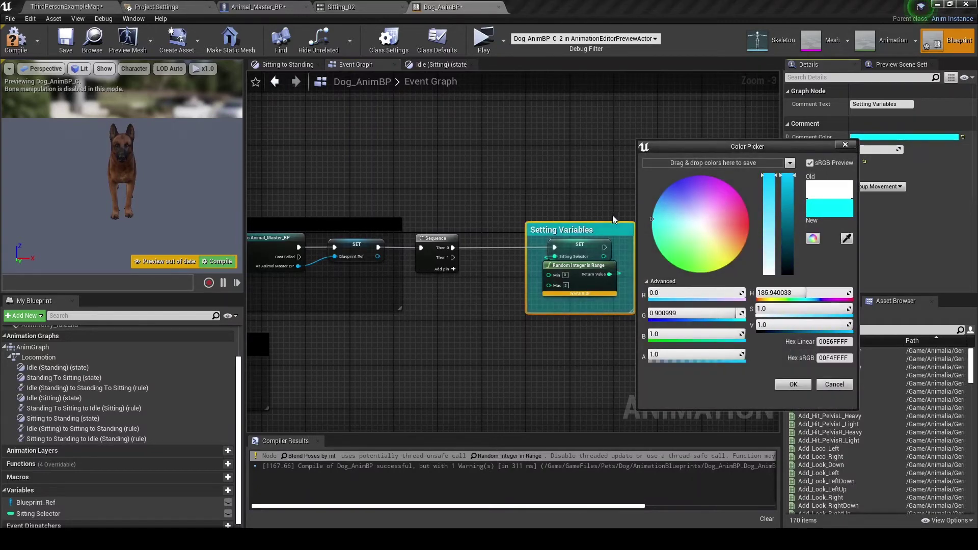
{"action": "left_click", "coordinate": [793, 384]}
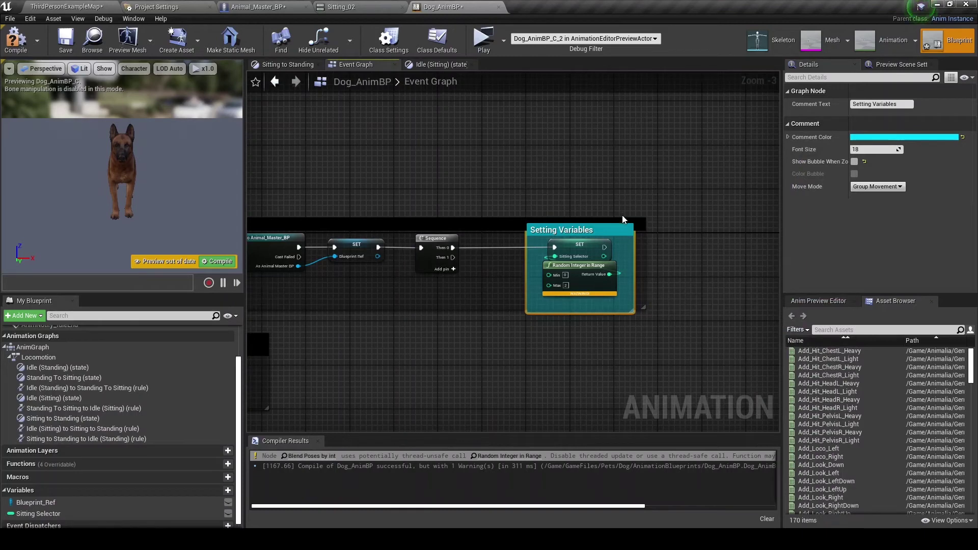
{"action": "left_click_drag", "start_coordinate": [622, 209], "coordinate": [623, 204]}
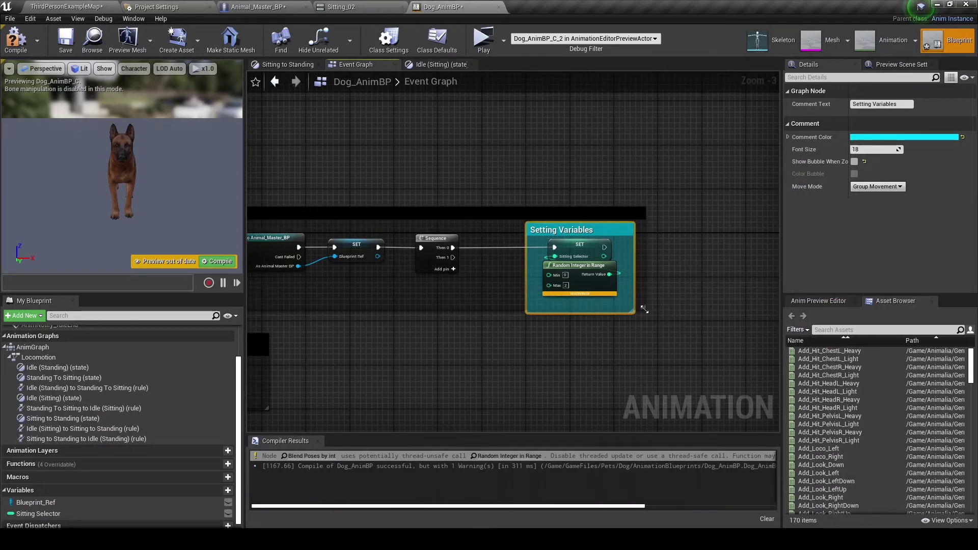
{"action": "left_click_drag", "start_coordinate": [644, 309], "coordinate": [650, 326]}
{"action": "scroll", "coordinate": [593, 217], "scroll_direction": "down", "scroll_amount": 4}
{"action": "scroll", "coordinate": [667, 221], "scroll_direction": "up", "scroll_amount": 2}
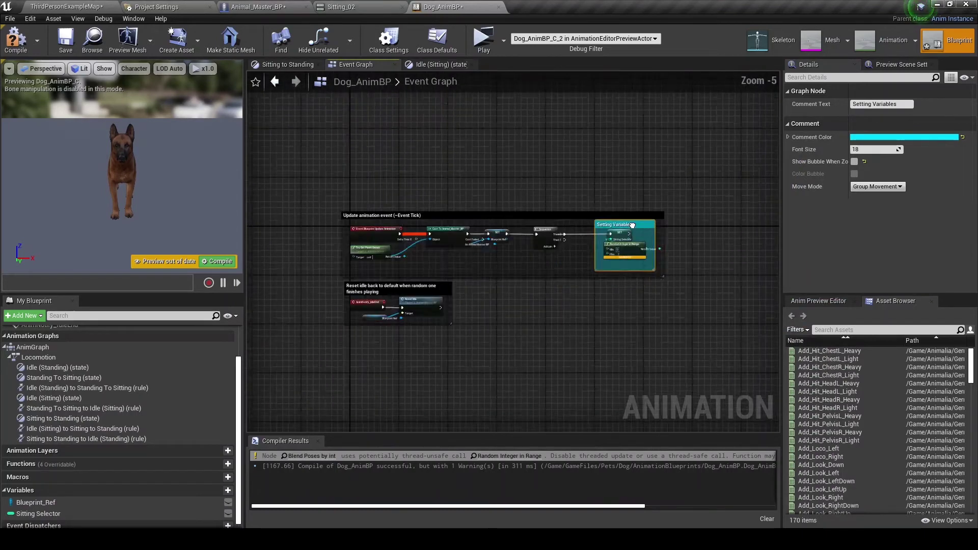
{"action": "scroll", "coordinate": [667, 221], "scroll_direction": "up", "scroll_amount": 1}
{"action": "scroll", "coordinate": [667, 220], "scroll_direction": "up", "scroll_amount": 1}
Step: Compile Dog_AnimBP and save all modified assets
{"action": "left_click", "coordinate": [15, 40]}
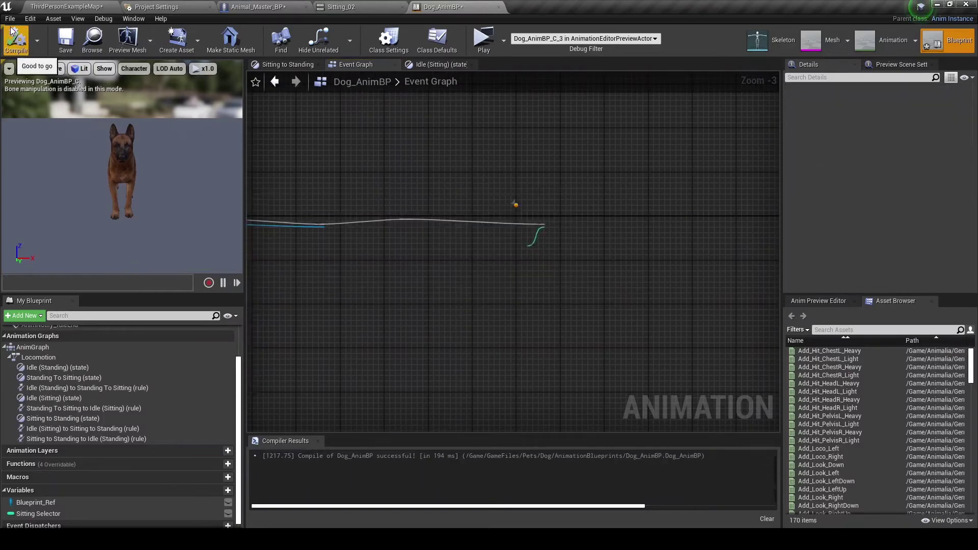
{"action": "left_click", "coordinate": [10, 19]}
{"action": "left_click", "coordinate": [27, 76]}
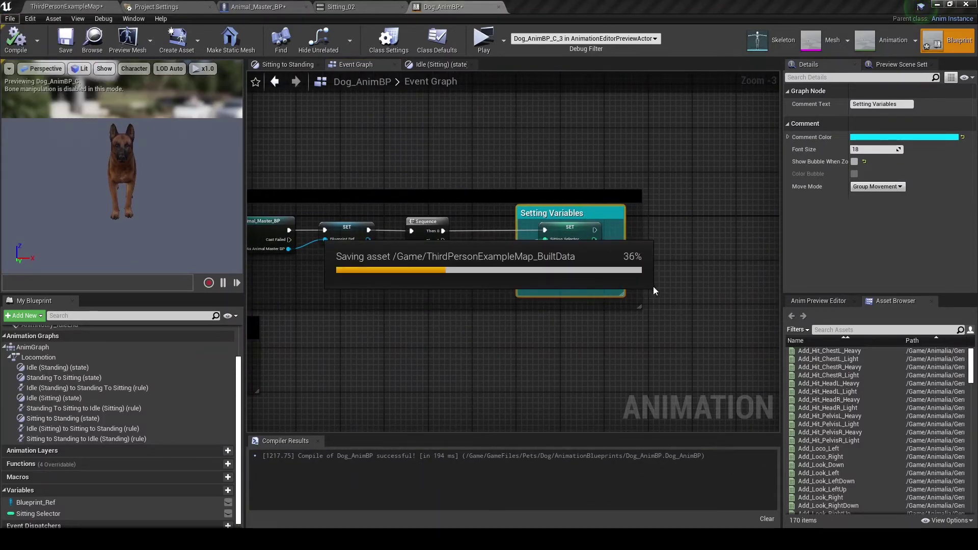
Step: Insert a Branch after the Sequence, with its True output driving SET Sitting Selector
{"action": "left_click", "coordinate": [655, 344]}
{"action": "right_click_drag", "start_coordinate": [655, 343], "coordinate": [668, 339]}
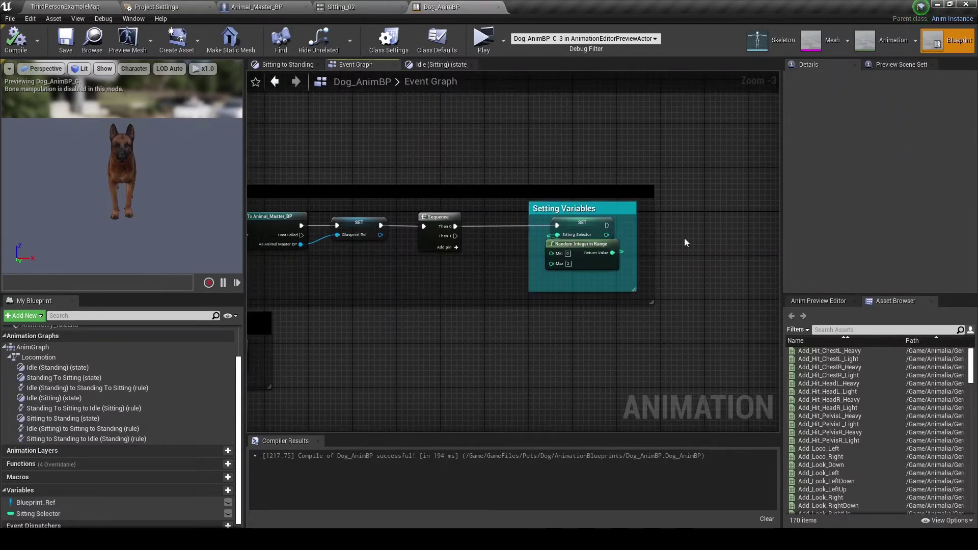
{"action": "scroll", "coordinate": [528, 274], "scroll_direction": "up", "scroll_amount": 1}
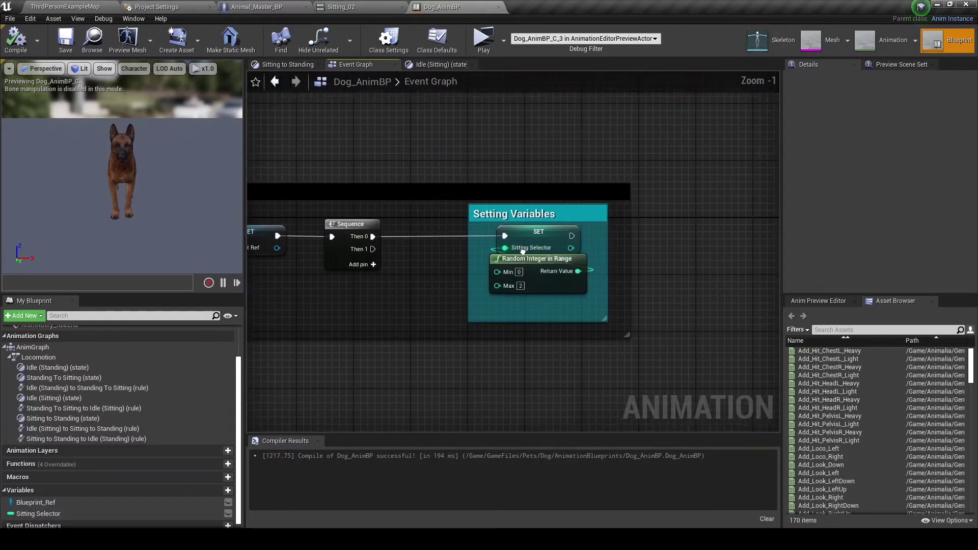
{"action": "scroll", "coordinate": [527, 274], "scroll_direction": "up", "scroll_amount": 1}
{"action": "left_click_drag", "start_coordinate": [528, 274], "coordinate": [528, 296]}
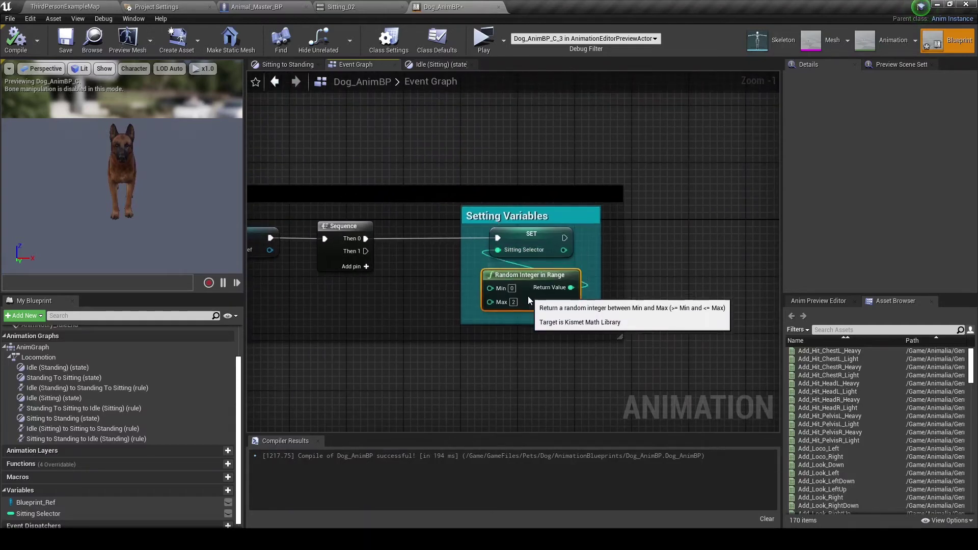
{"action": "left_click", "coordinate": [417, 231]}
{"action": "left_click_drag", "start_coordinate": [439, 237], "coordinate": [419, 225]}
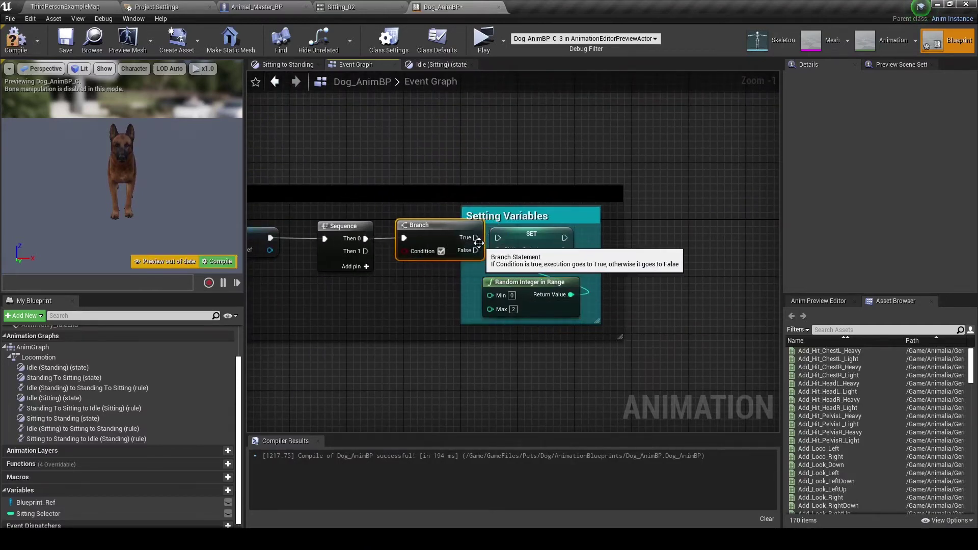
{"action": "mouse_move", "coordinate": [475, 237]}
{"action": "left_mouse_down"}
{"action": "mouse_move", "coordinate": [497, 241]}
{"action": "mouse_move", "coordinate": [542, 219]}
{"action": "left_mouse_up"}
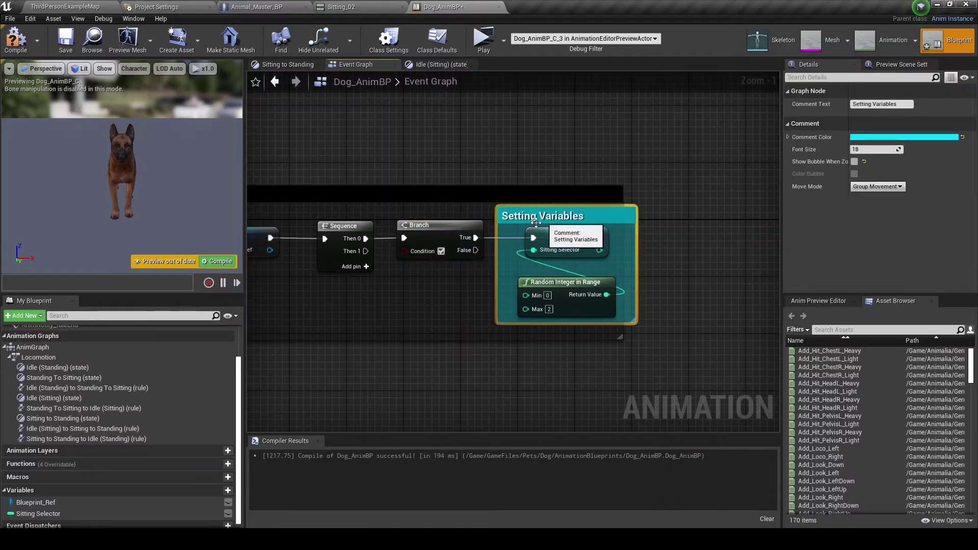
Step: Feed Blueprint Ref's Lock Randomis Idle into the Branch Condition, with both getters placed under the Branch
{"action": "left_click_drag", "start_coordinate": [36, 502], "coordinate": [430, 306], "text": "ctrl"}
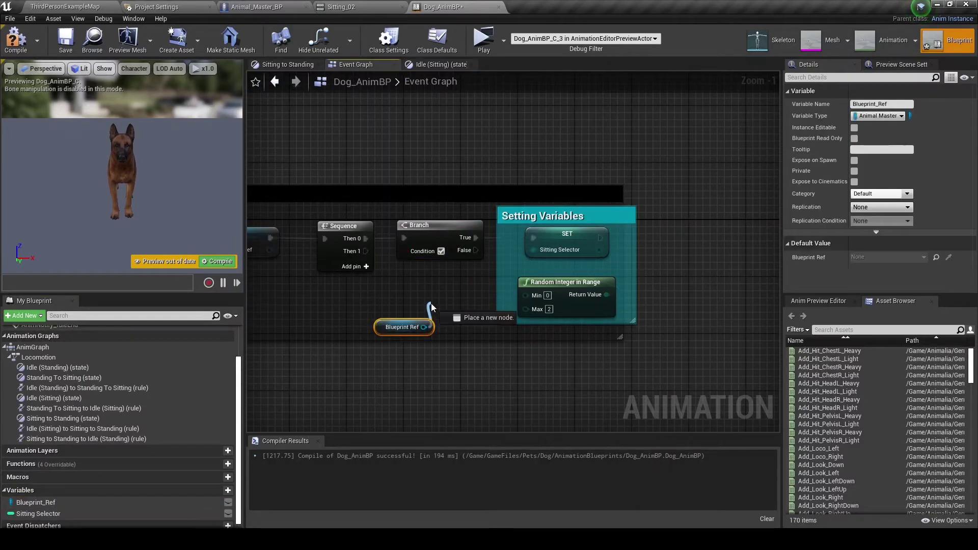
{"action": "type", "text": "lock rando"}
{"action": "key", "text": "Return"}
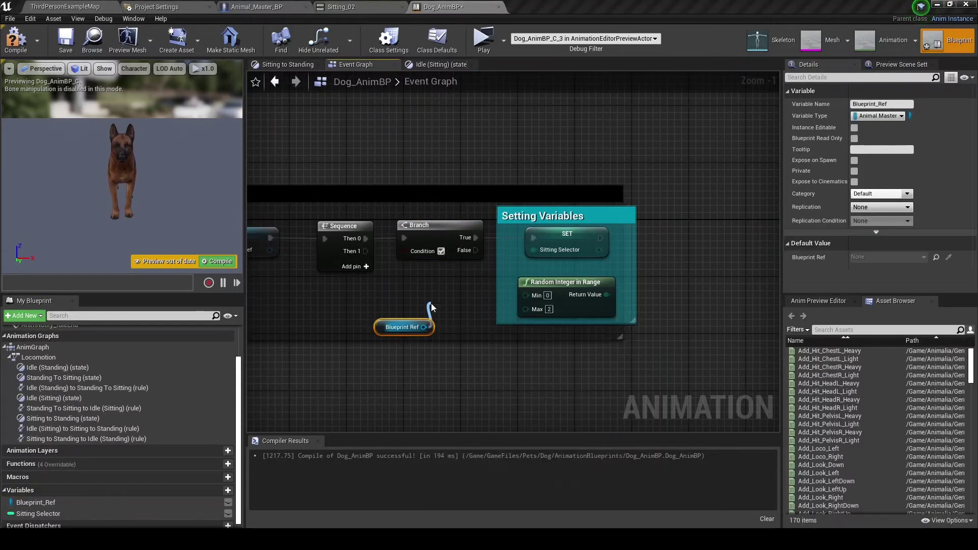
{"action": "left_click_drag", "start_coordinate": [444, 309], "coordinate": [365, 302]}
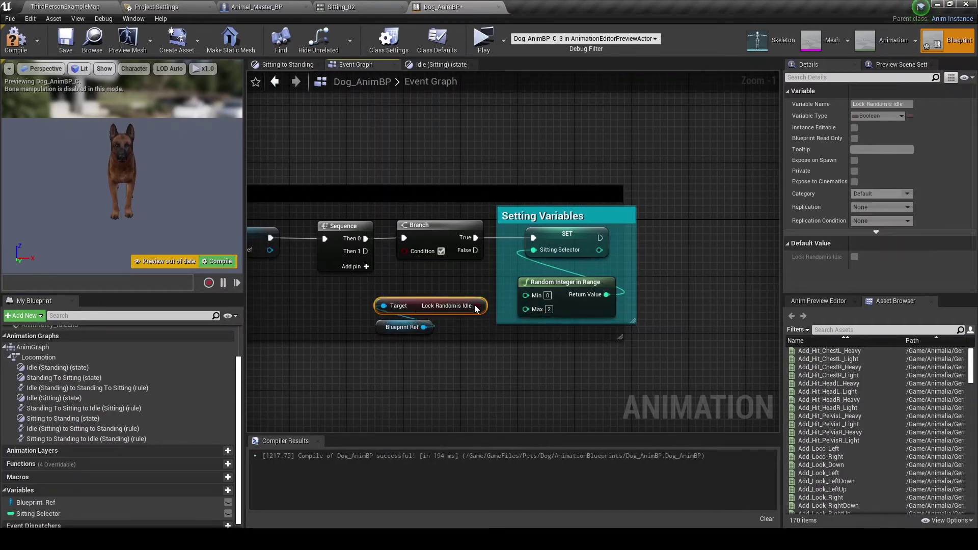
{"action": "mouse_move", "coordinate": [448, 306]}
{"action": "left_mouse_down"}
{"action": "mouse_move", "coordinate": [469, 313]}
{"action": "mouse_move", "coordinate": [403, 251]}
{"action": "left_mouse_up"}
{"action": "left_click", "coordinate": [403, 327], "text": "ctrl"}
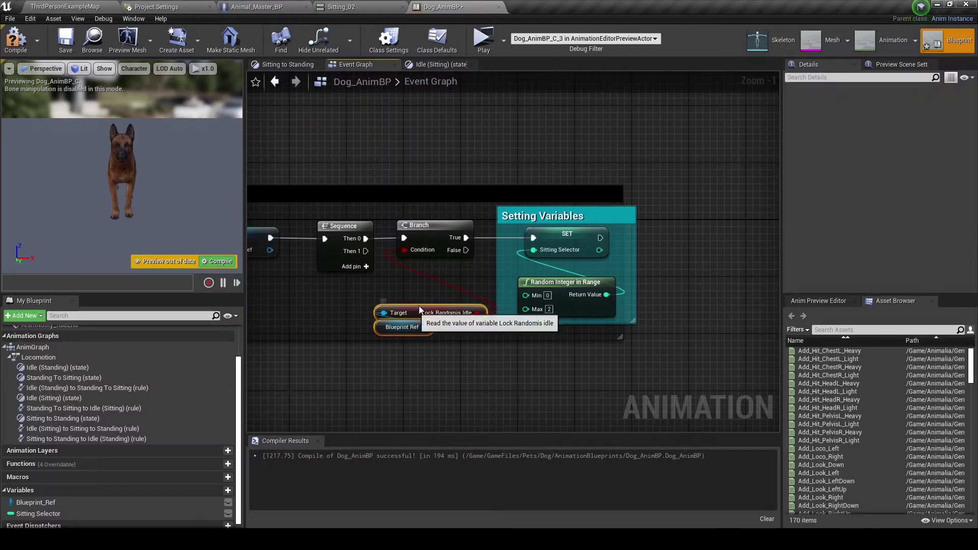
{"action": "left_click_drag", "start_coordinate": [416, 310], "coordinate": [424, 268]}
Step: Retitle the comment 'Setting Variables (Idle system)', adjust the comment boxes, and recompile
{"action": "left_click_drag", "start_coordinate": [511, 218], "coordinate": [518, 218]}
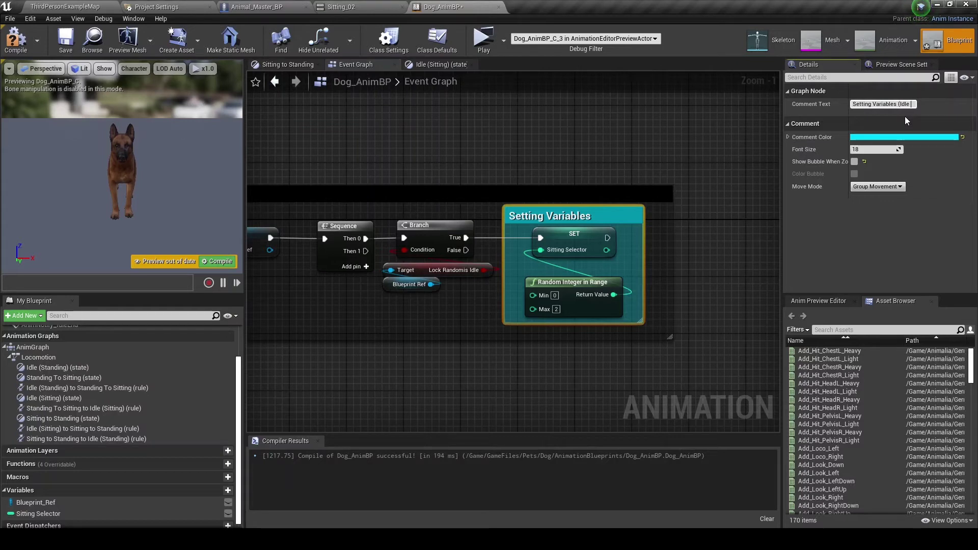
{"action": "type", "text": "stem)"}
{"action": "key", "text": "Return"}
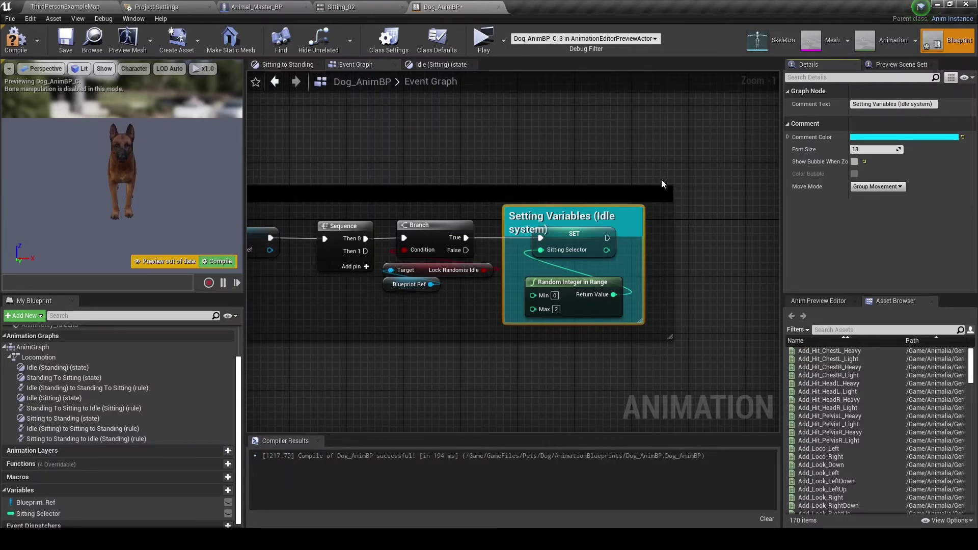
{"action": "left_click_drag", "start_coordinate": [556, 205], "coordinate": [555, 189]}
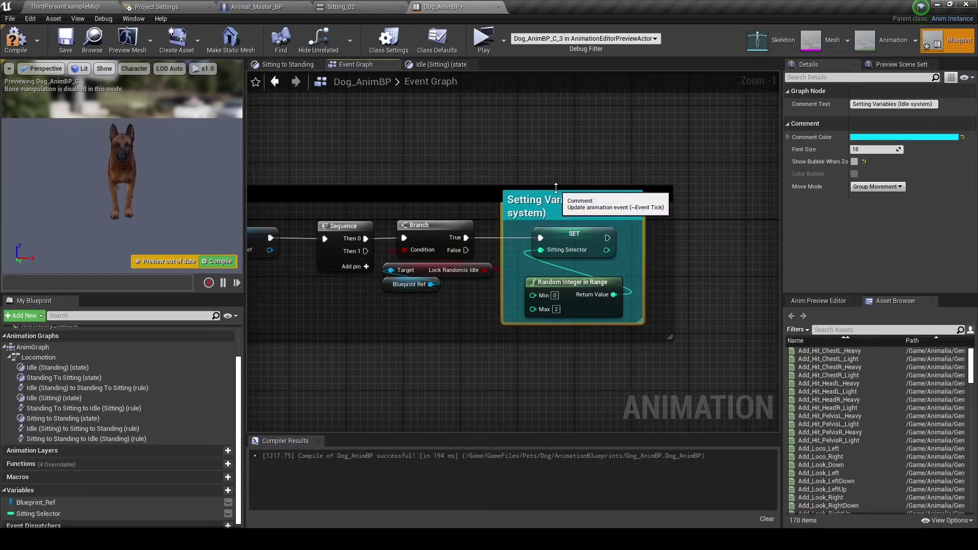
{"action": "left_click_drag", "start_coordinate": [643, 186], "coordinate": [655, 164]}
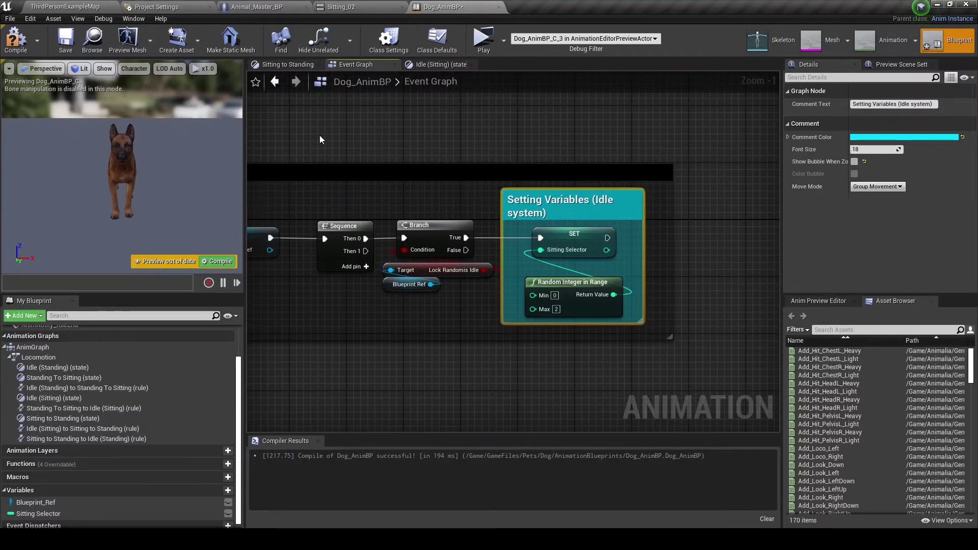
{"action": "left_click", "coordinate": [15, 40]}
{"action": "left_click", "coordinate": [37, 40]}
{"action": "left_click", "coordinate": [35, 76]}
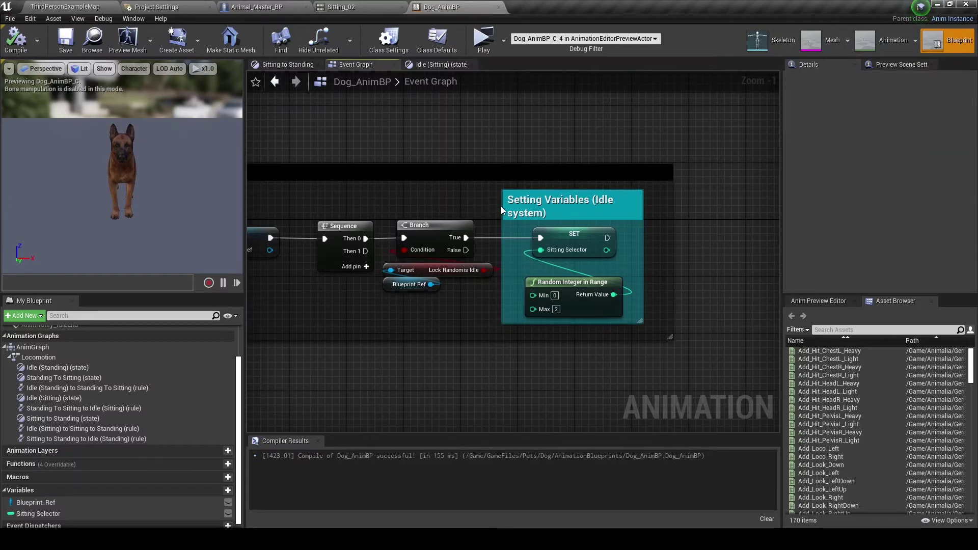
Step: Widen the Setting Variables comment so it encloses the Branch and its getter nodes
{"action": "mouse_move", "coordinate": [503, 216]}
{"action": "left_mouse_down"}
{"action": "mouse_move", "coordinate": [382, 204]}
{"action": "mouse_move", "coordinate": [444, 203]}
{"action": "left_mouse_up"}
{"action": "left_click", "coordinate": [429, 203]}
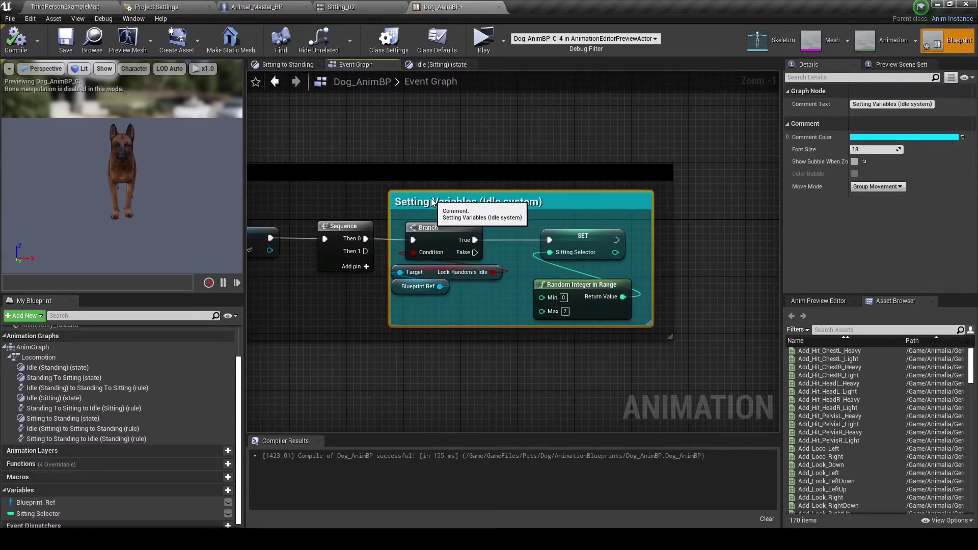
{"action": "scroll", "coordinate": [514, 222], "scroll_direction": "down", "scroll_amount": 1}
{"action": "scroll", "coordinate": [514, 218], "scroll_direction": "down", "scroll_amount": 1}
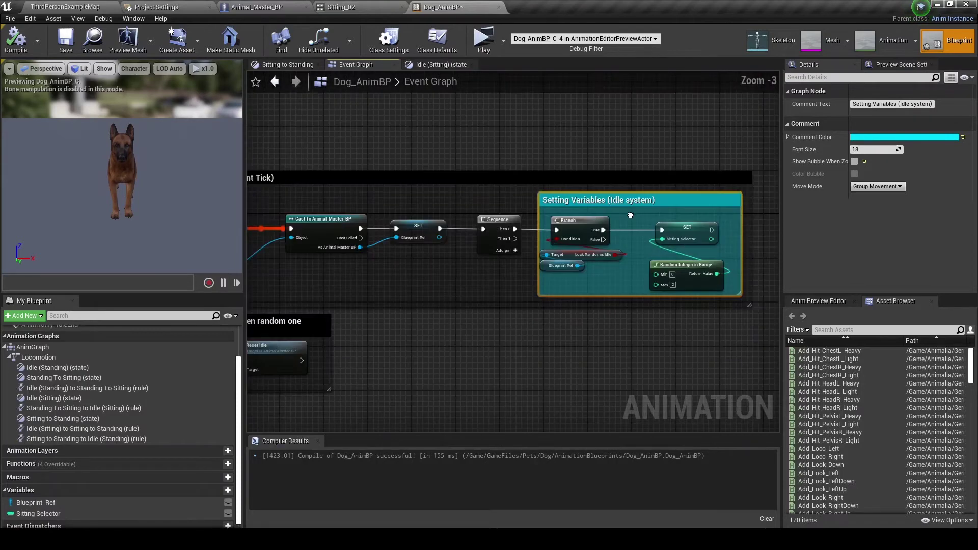
{"action": "right_click_drag", "start_coordinate": [513, 219], "coordinate": [393, 298]}
{"action": "scroll", "coordinate": [393, 298], "scroll_direction": "up", "scroll_amount": 3}
{"action": "left_click_drag", "start_coordinate": [393, 299], "coordinate": [447, 238]}
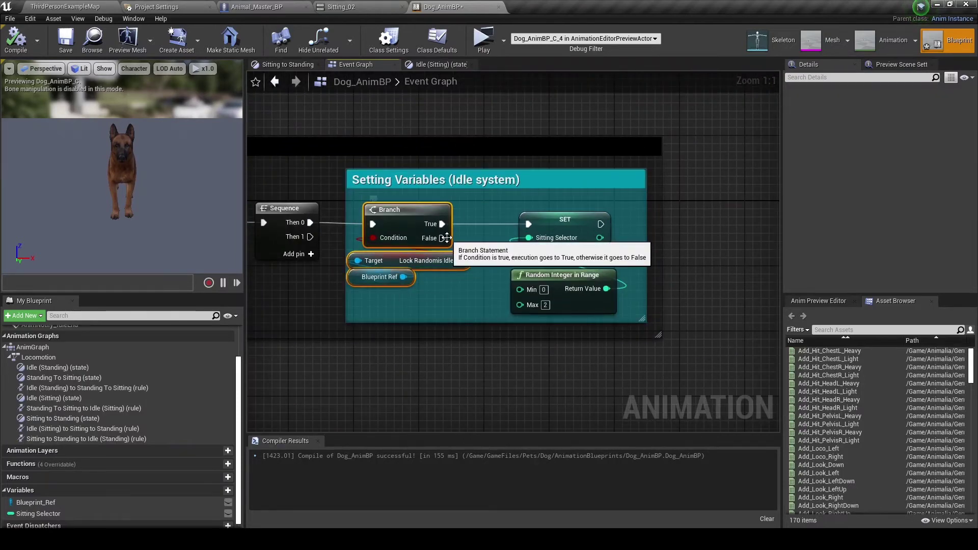
{"action": "key", "text": "Home"}
{"action": "left_click_drag", "start_coordinate": [288, 210], "coordinate": [563, 230]}
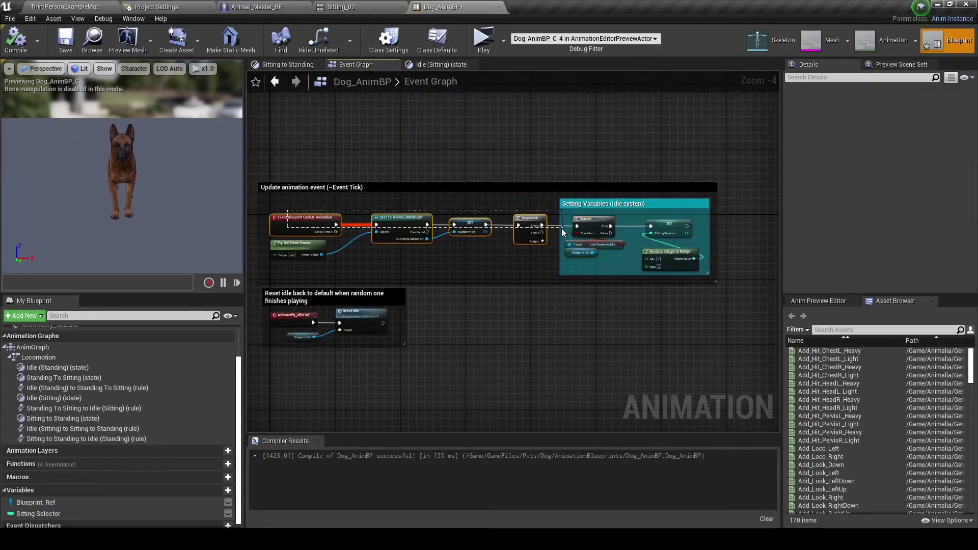
{"action": "scroll", "coordinate": [432, 197], "scroll_direction": "up", "scroll_amount": 2}
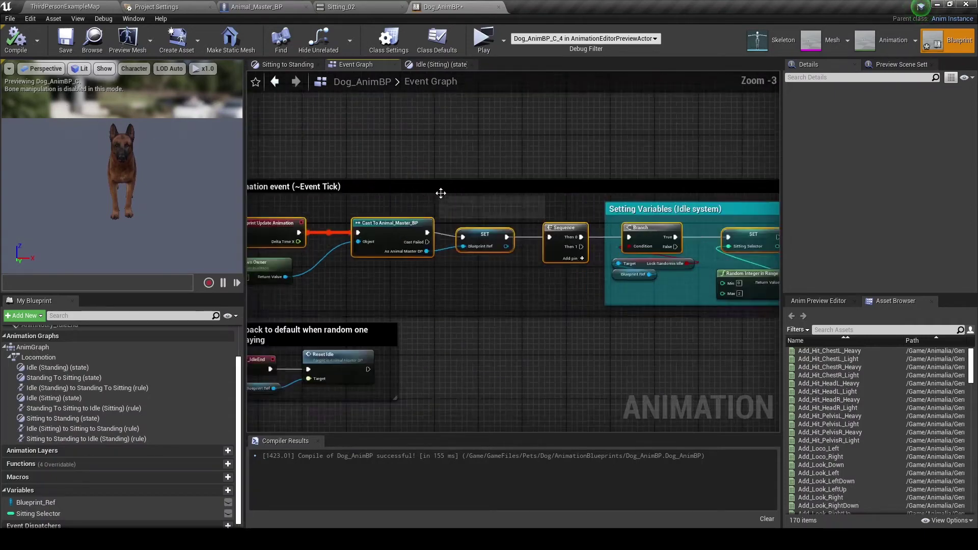
{"action": "scroll", "coordinate": [465, 224], "scroll_direction": "up", "scroll_amount": 1}
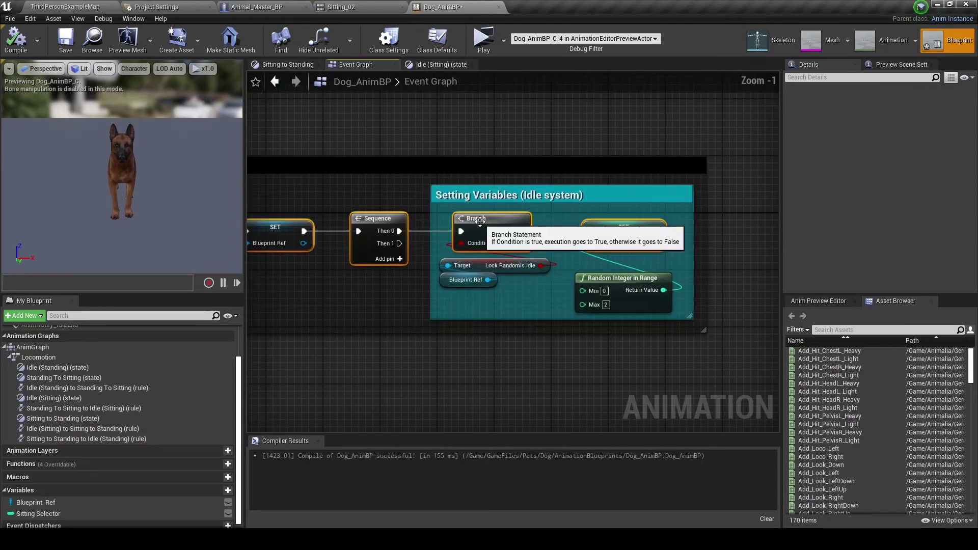
Step: Rewire SET Sitting Selector from Branch's True to False output and recompile Dog_AnimBP
{"action": "left_click", "coordinate": [16, 44]}
{"action": "left_click", "coordinate": [478, 145]}
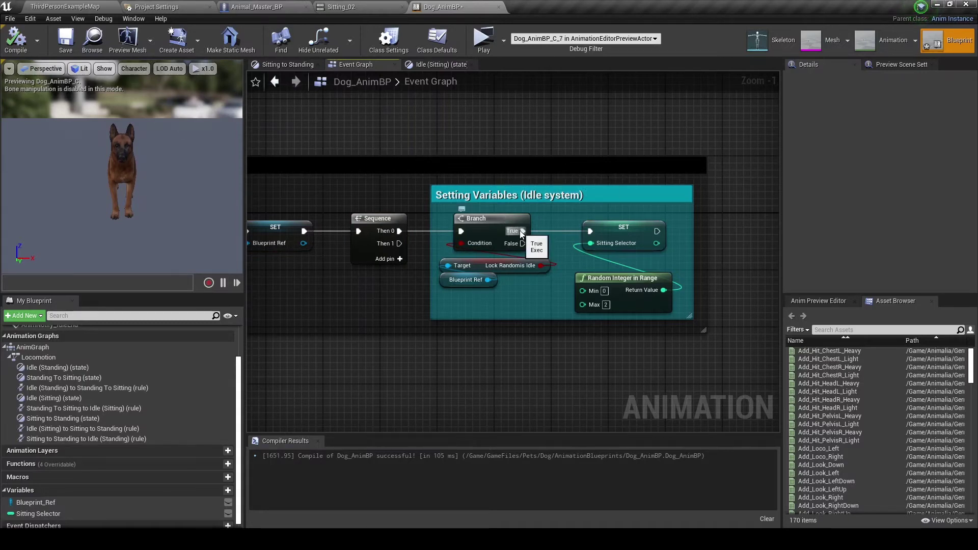
{"action": "left_click_drag", "start_coordinate": [521, 231], "coordinate": [523, 244], "text": "ctrl"}
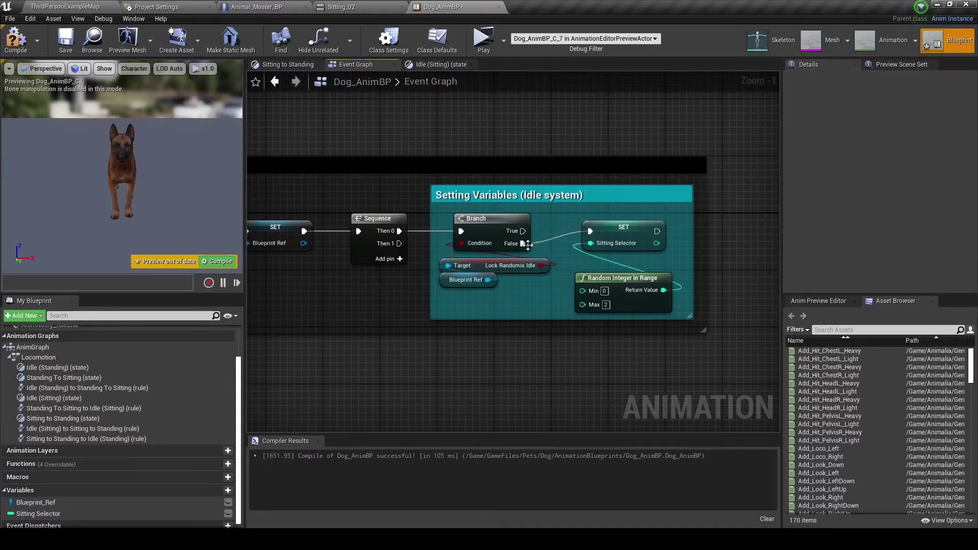
{"action": "left_click", "coordinate": [16, 41]}
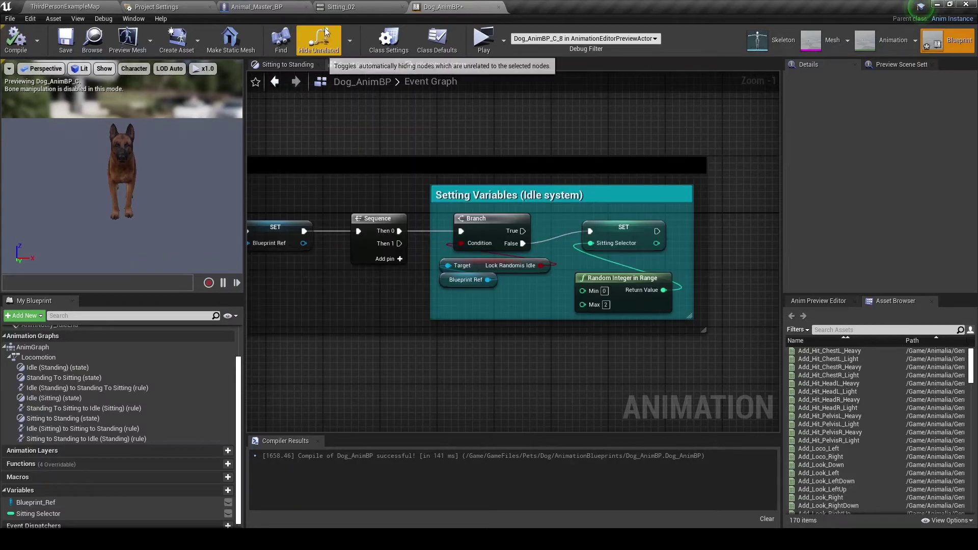
Step: Close Sitting_02 and bring Animal_Master_BP's Delay and random duration nodes into view
{"action": "left_click", "coordinate": [402, 6]}
{"action": "left_click", "coordinate": [265, 6]}
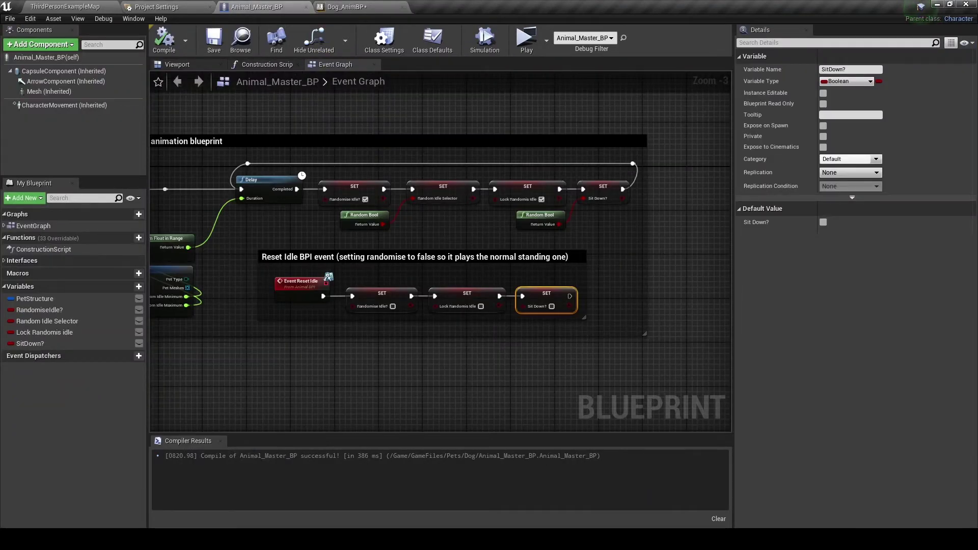
{"action": "right_click_drag", "start_coordinate": [410, 217], "coordinate": [366, 220]}
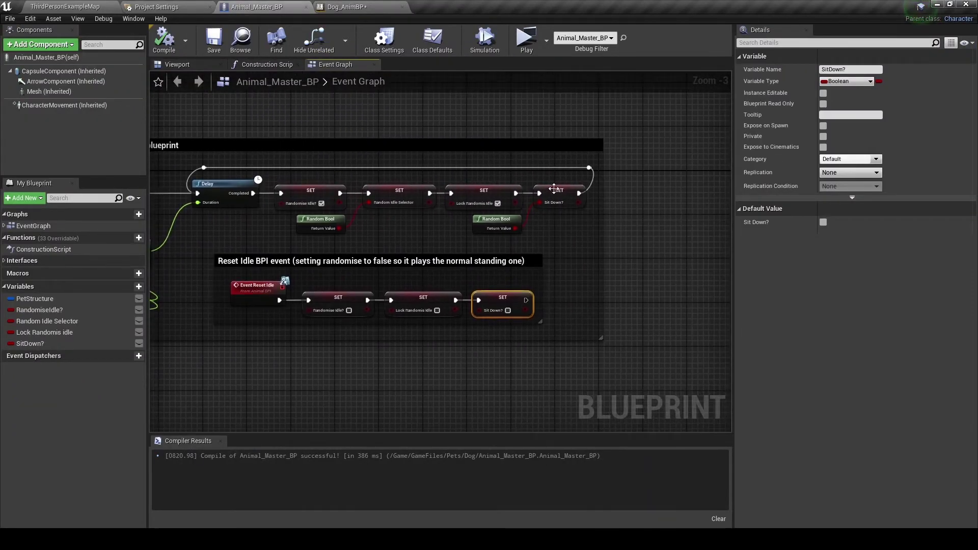
{"action": "left_click", "coordinate": [584, 171]}
{"action": "right_click_drag", "start_coordinate": [313, 204], "coordinate": [565, 200]}
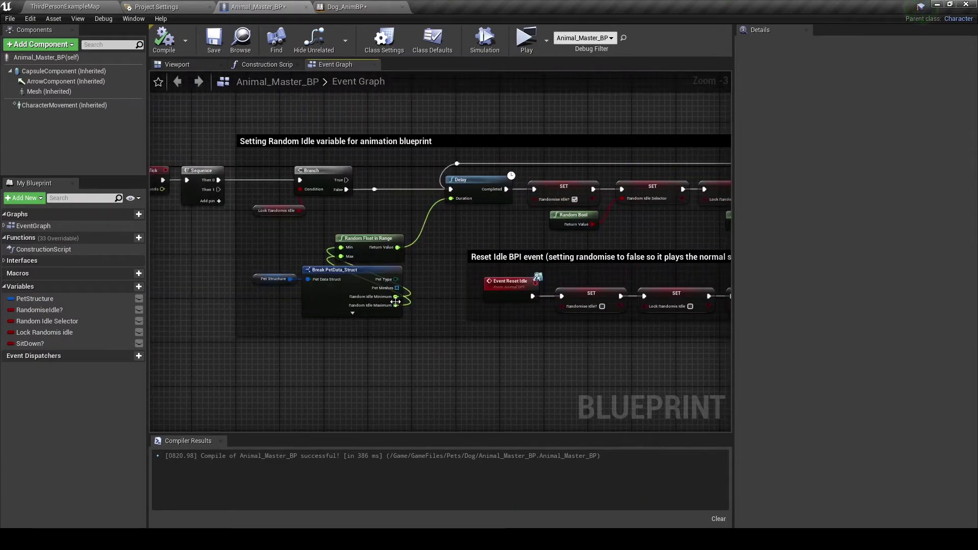
{"action": "scroll", "coordinate": [395, 302], "scroll_direction": "up", "scroll_amount": 1}
{"action": "scroll", "coordinate": [395, 301], "scroll_direction": "up", "scroll_amount": 1}
{"action": "scroll", "coordinate": [459, 305], "scroll_direction": "up", "scroll_amount": 1}
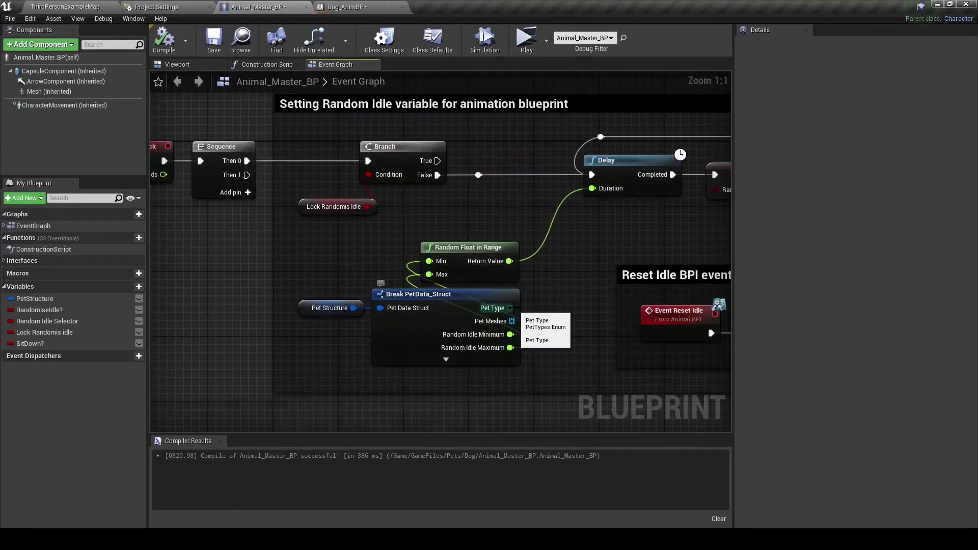
{"action": "right_click_drag", "start_coordinate": [565, 213], "coordinate": [526, 220]}
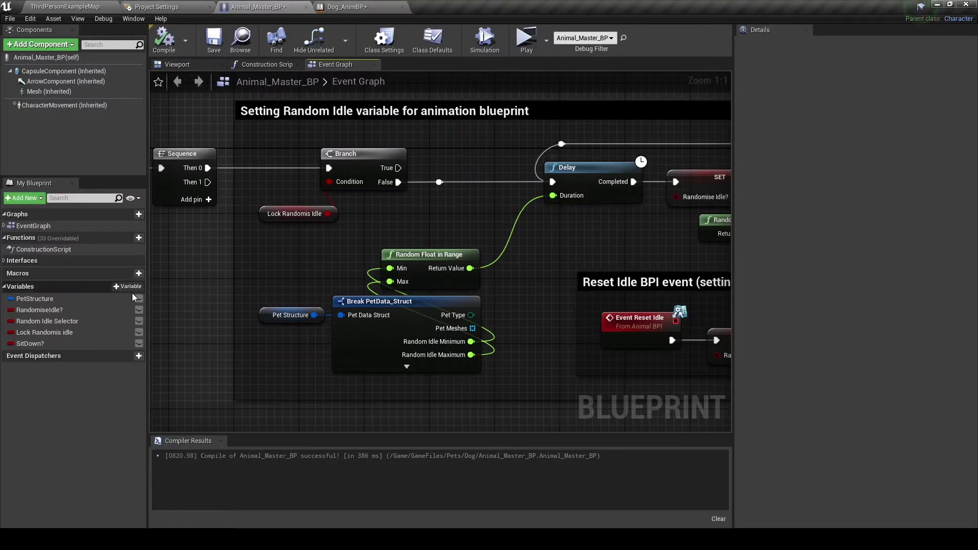
Step: Add a Select Float feeding Delay's Duration, rearrange the nodes, and widen the Setting Random Idle comment leftward
{"action": "left_click_drag", "start_coordinate": [553, 196], "coordinate": [530, 238]}
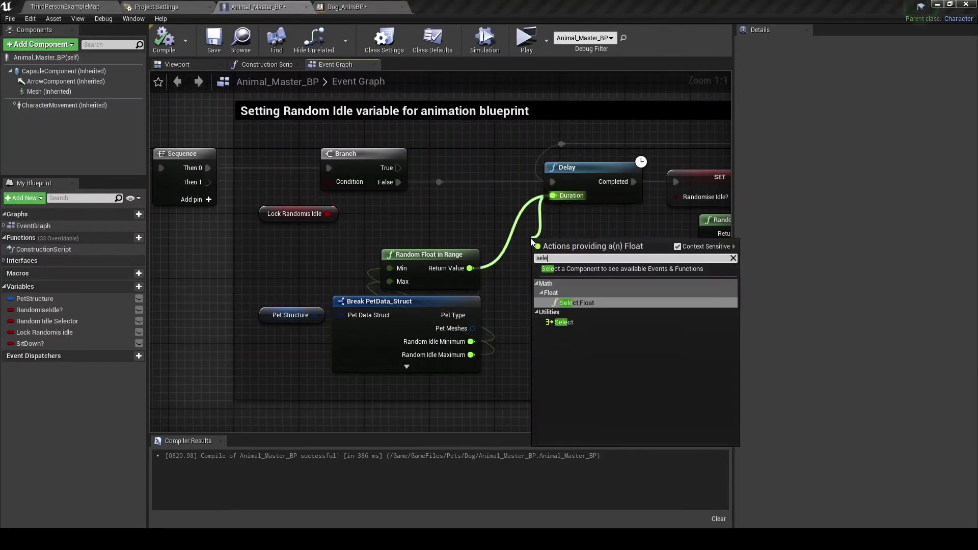
{"action": "key", "text": "Escape"}
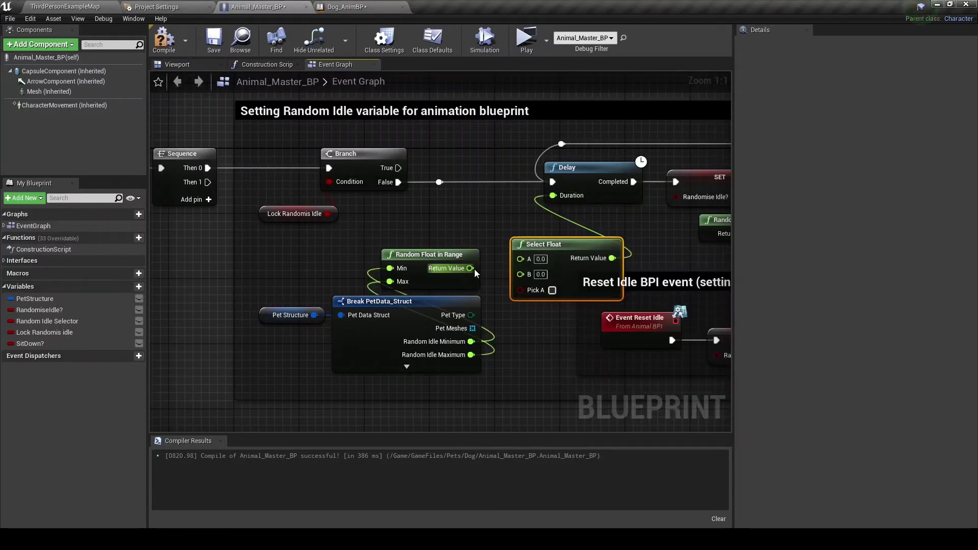
{"action": "left_click_drag", "start_coordinate": [304, 250], "coordinate": [532, 350]}
{"action": "left_click_drag", "start_coordinate": [570, 271], "coordinate": [450, 270]}
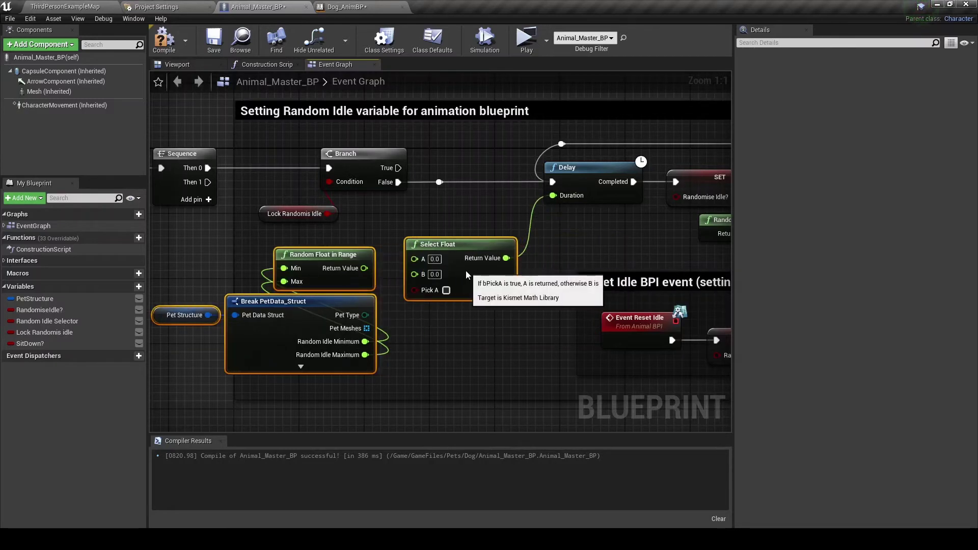
{"action": "right_click_drag", "start_coordinate": [259, 262], "coordinate": [396, 262]}
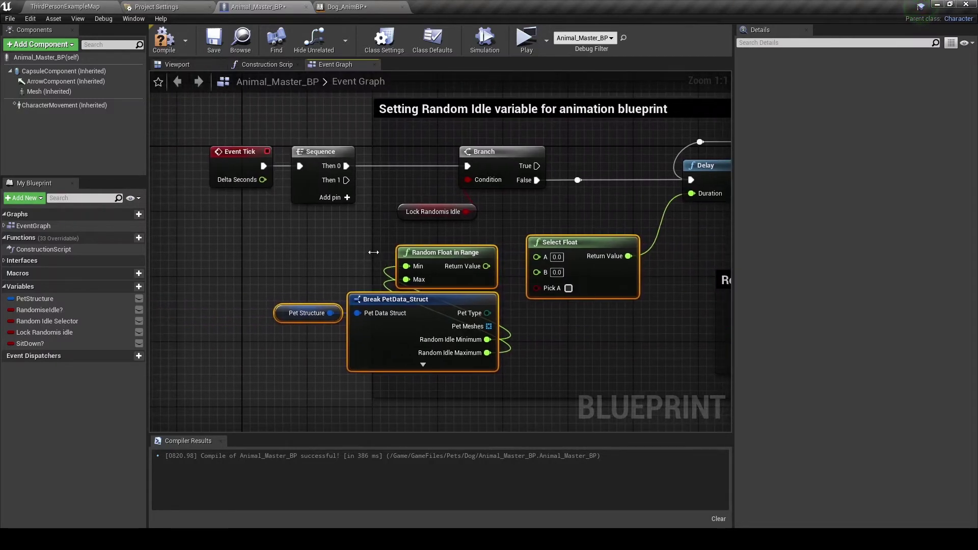
{"action": "left_click_drag", "start_coordinate": [213, 140], "coordinate": [326, 207]}
{"action": "left_click_drag", "start_coordinate": [320, 152], "coordinate": [214, 153]}
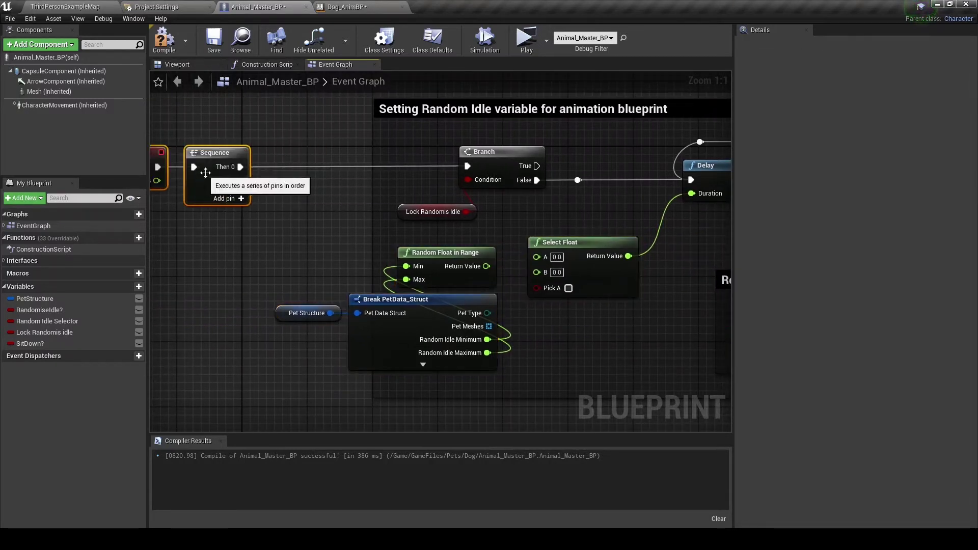
{"action": "left_click_drag", "start_coordinate": [374, 155], "coordinate": [276, 160]}
{"action": "left_click_drag", "start_coordinate": [372, 142], "coordinate": [256, 153]}
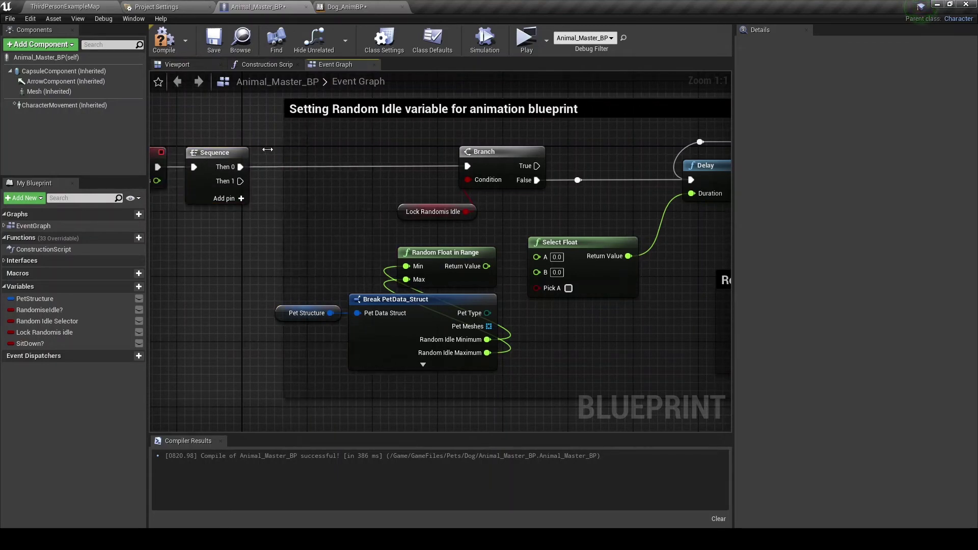
{"action": "left_click_drag", "start_coordinate": [537, 288], "coordinate": [566, 324]}
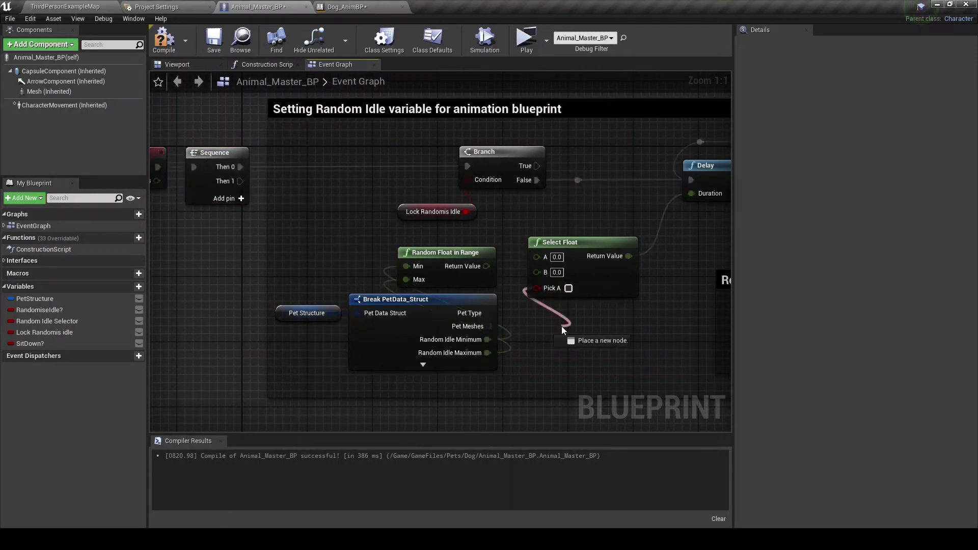
Step: Promote Select Float's Pick A to a new Boolean variable named 'DEBUG MODE?'
{"action": "left_click", "coordinate": [596, 165]}
{"action": "type", "text": "DEB"}
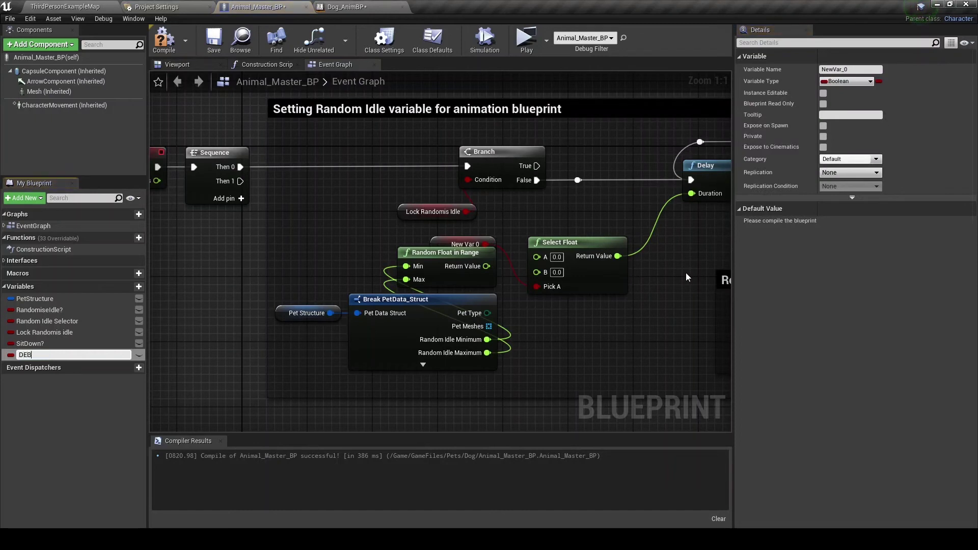
{"action": "type", "text": "UG MODE?"}
{"action": "key", "text": "Return"}
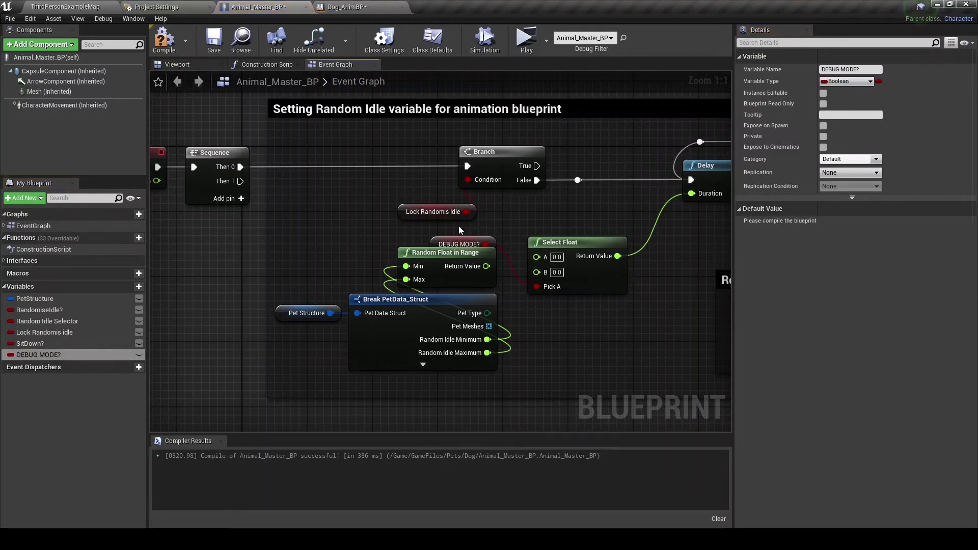
{"action": "left_click_drag", "start_coordinate": [461, 244], "coordinate": [559, 309]}
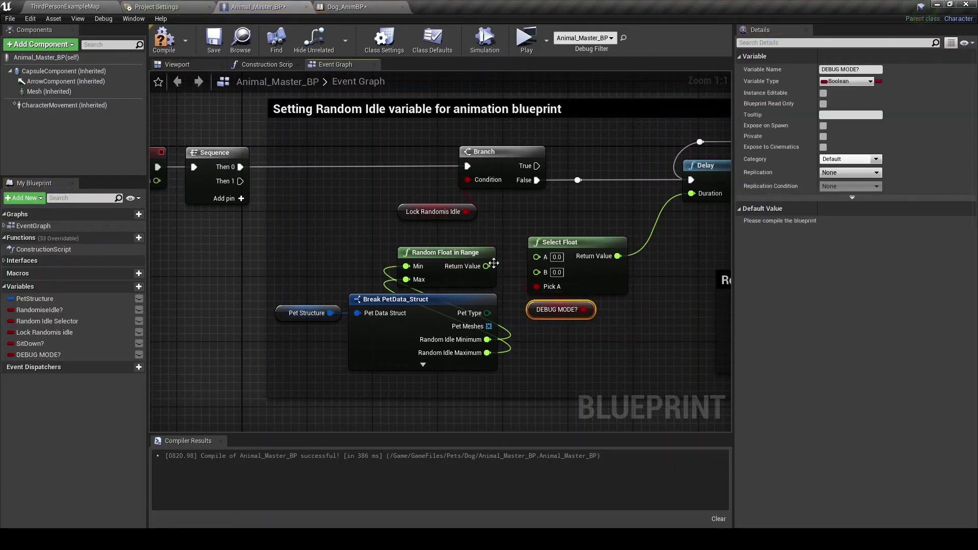
{"action": "left_click_drag", "start_coordinate": [487, 266], "coordinate": [537, 274]}
{"action": "left_click_drag", "start_coordinate": [270, 239], "coordinate": [434, 321]}
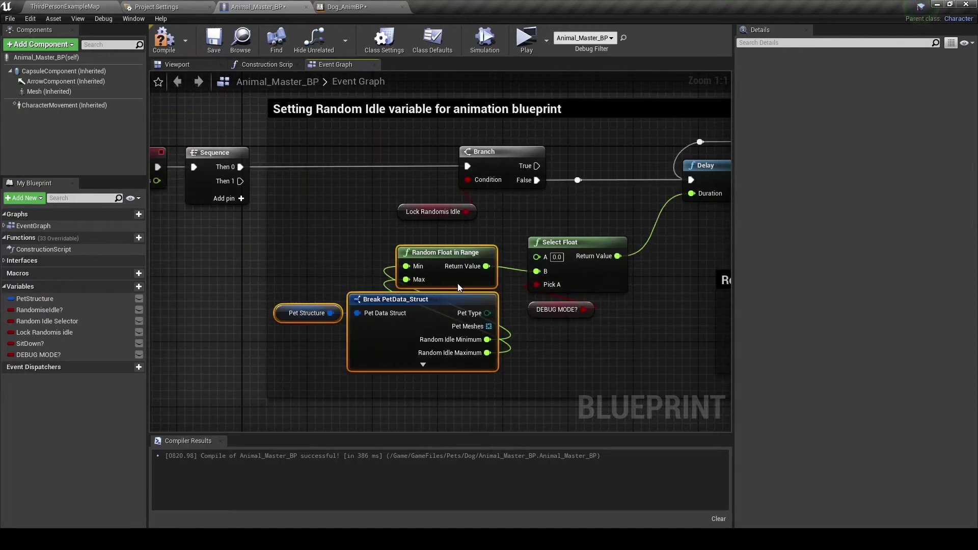
{"action": "left_click_drag", "start_coordinate": [457, 284], "coordinate": [458, 289]}
{"action": "right_click_drag", "start_coordinate": [457, 289], "coordinate": [280, 282]}
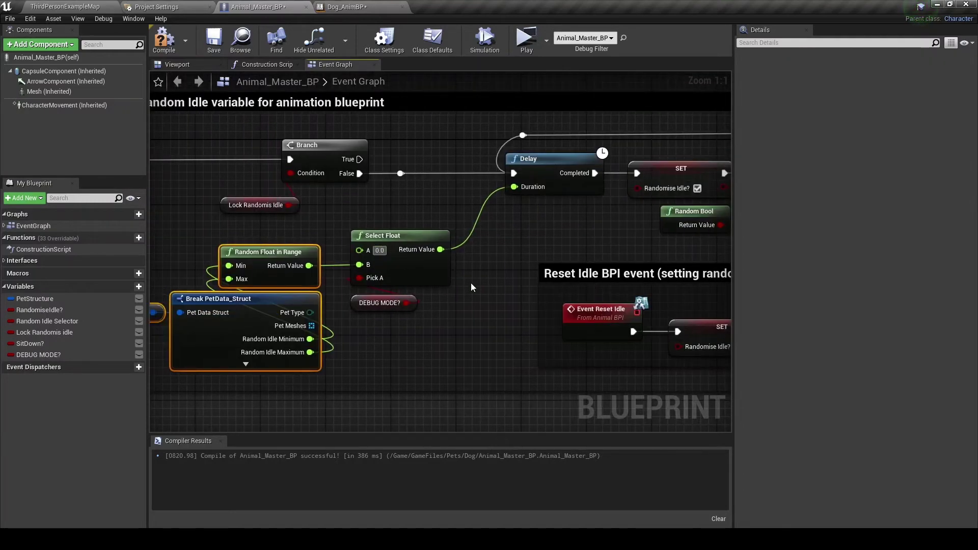
Step: Set Select Float to take Random Float in Range as A and 5.0 as B, then compile
{"action": "type", "text": "5"}
{"action": "left_click", "coordinate": [430, 331]}
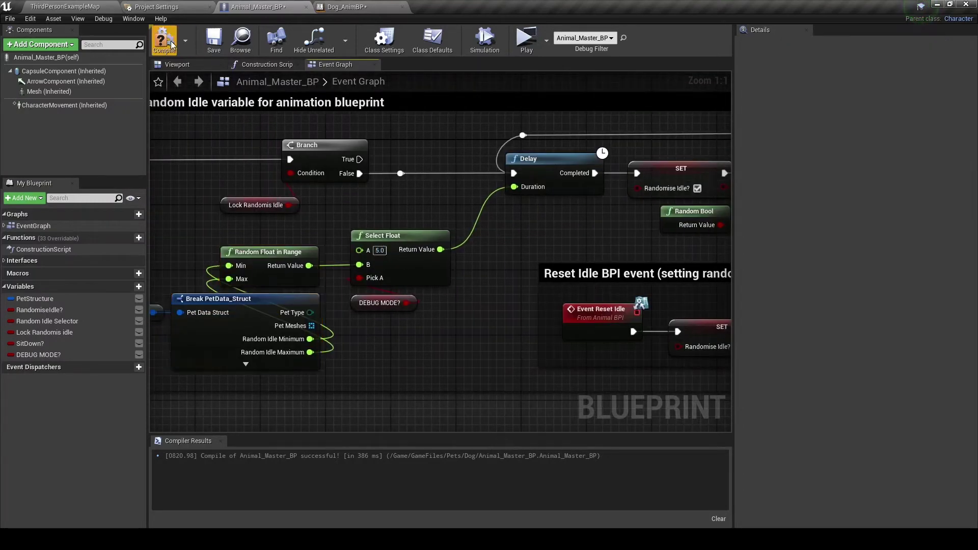
{"action": "left_click", "coordinate": [365, 305]}
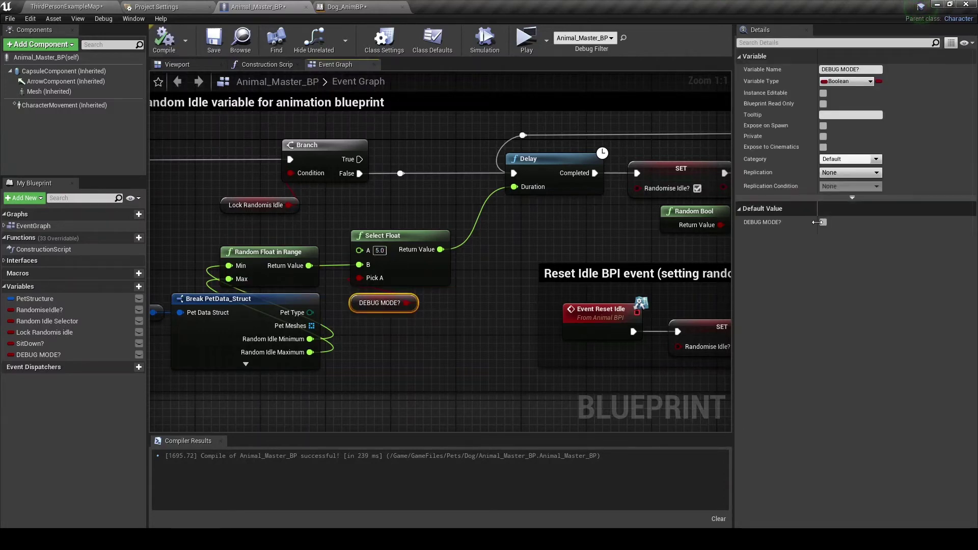
{"action": "left_click", "coordinate": [164, 39]}
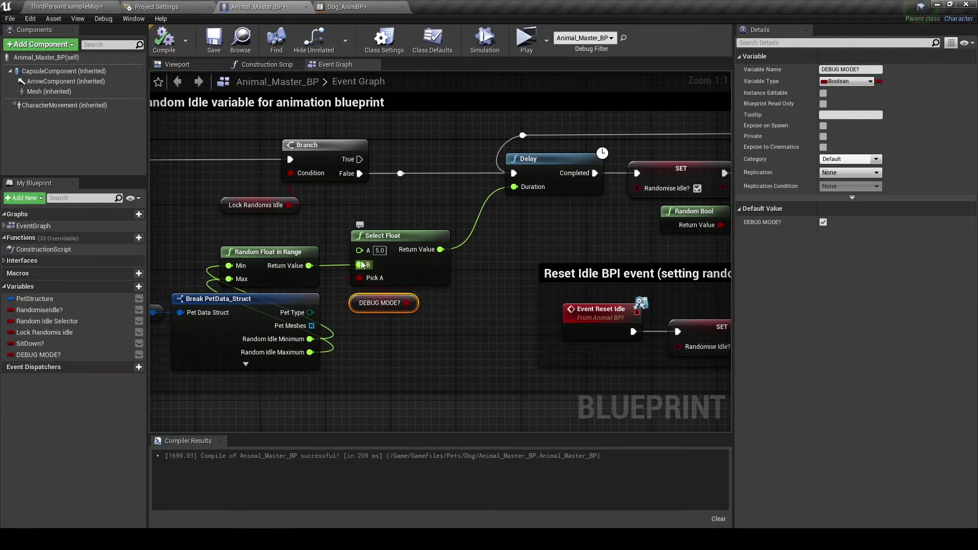
{"action": "left_click_drag", "start_coordinate": [362, 264], "coordinate": [359, 249], "text": "ctrl"}
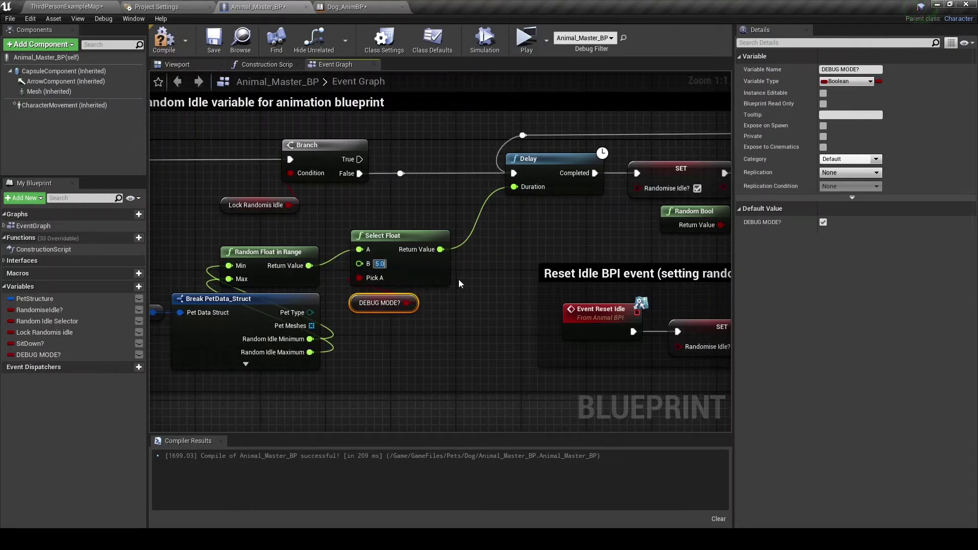
{"action": "right_click_drag", "start_coordinate": [458, 279], "coordinate": [560, 279]}
{"action": "left_click_drag", "start_coordinate": [350, 318], "coordinate": [387, 331]}
{"action": "left_click", "coordinate": [490, 308]}
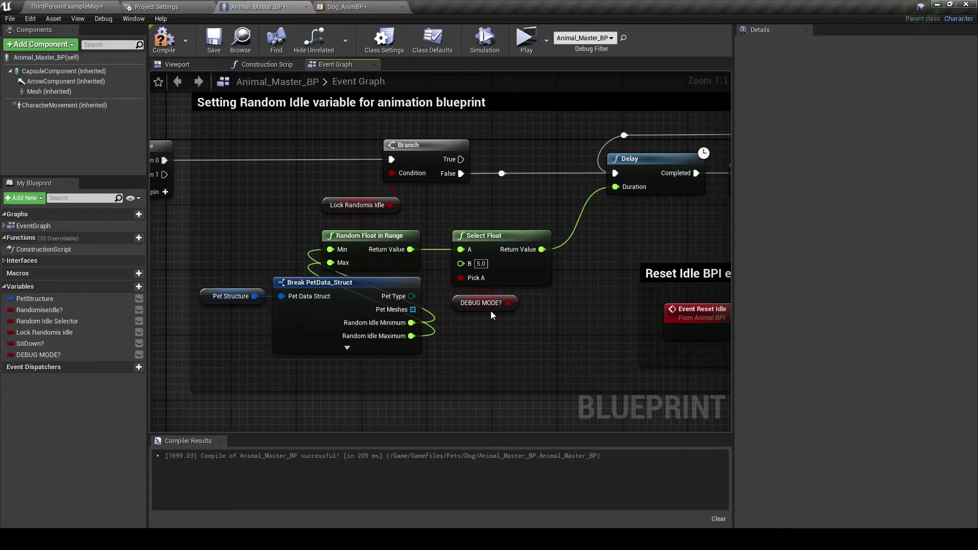
{"action": "left_click", "coordinate": [176, 53]}
{"action": "scroll", "coordinate": [374, 213], "scroll_direction": "down", "scroll_amount": 4}
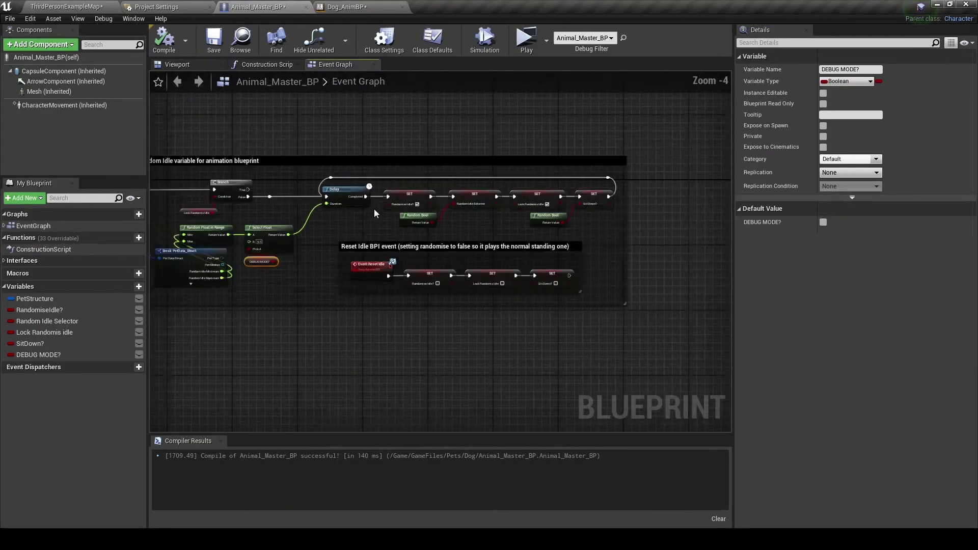
{"action": "scroll", "coordinate": [375, 213], "scroll_direction": "up", "scroll_amount": 3}
Step: Review the Play Sitting nodes in Dog_AnimBP's Idle (Sitting) state, then open the Sitting_00 animation
{"action": "right_click_drag", "start_coordinate": [426, 230], "coordinate": [484, 230]}
{"action": "left_click", "coordinate": [347, 6]}
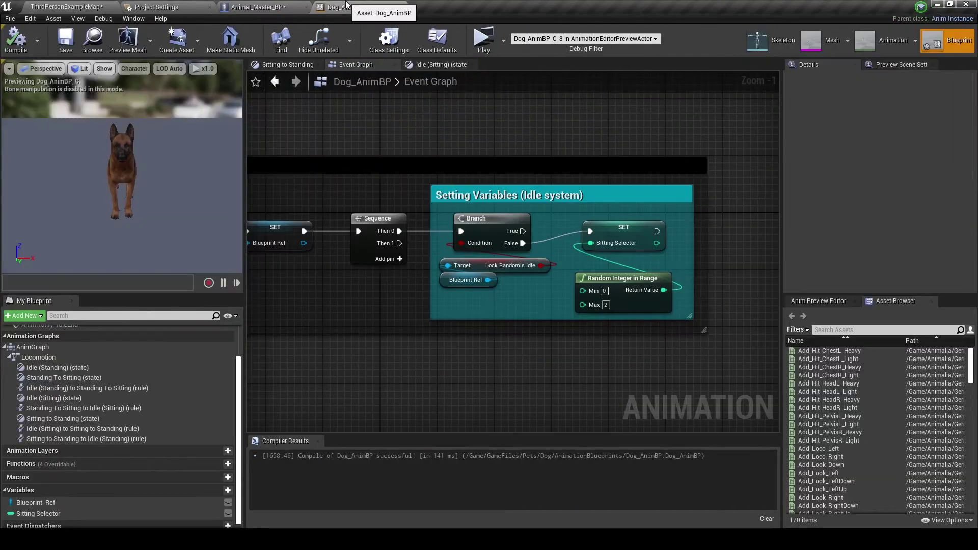
{"action": "left_click", "coordinate": [429, 65]}
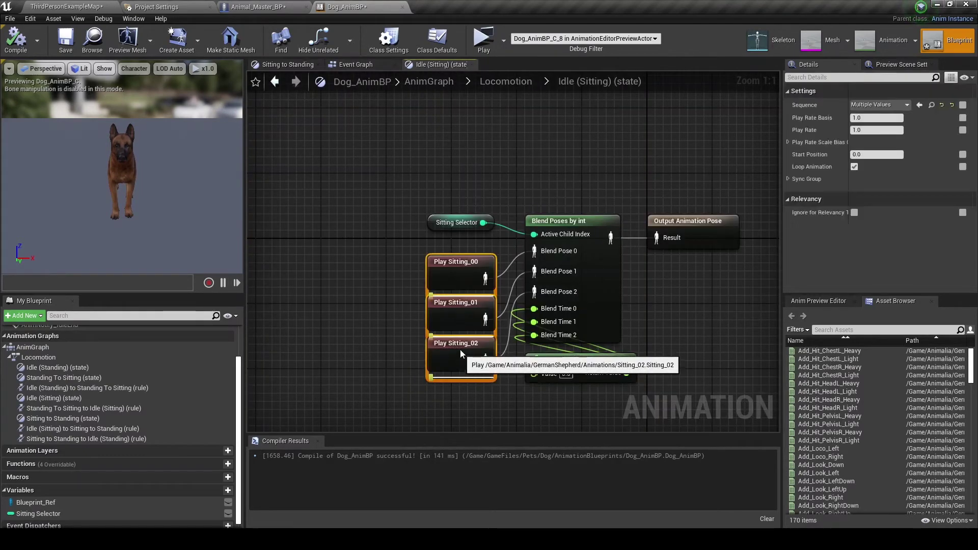
{"action": "left_click_drag", "start_coordinate": [460, 350], "coordinate": [464, 309]}
{"action": "left_click", "coordinate": [448, 229]}
{"action": "left_click", "coordinate": [377, 68]}
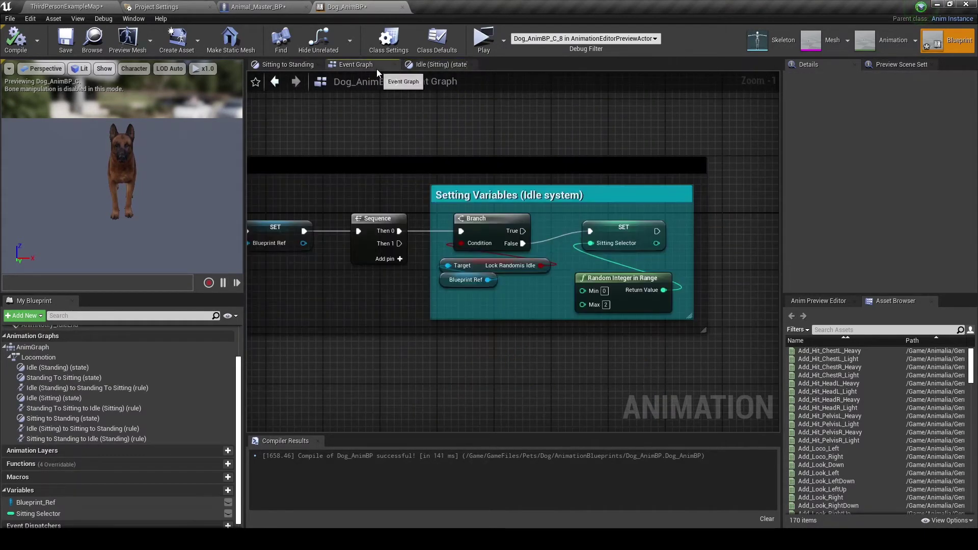
{"action": "left_click", "coordinate": [73, 8]}
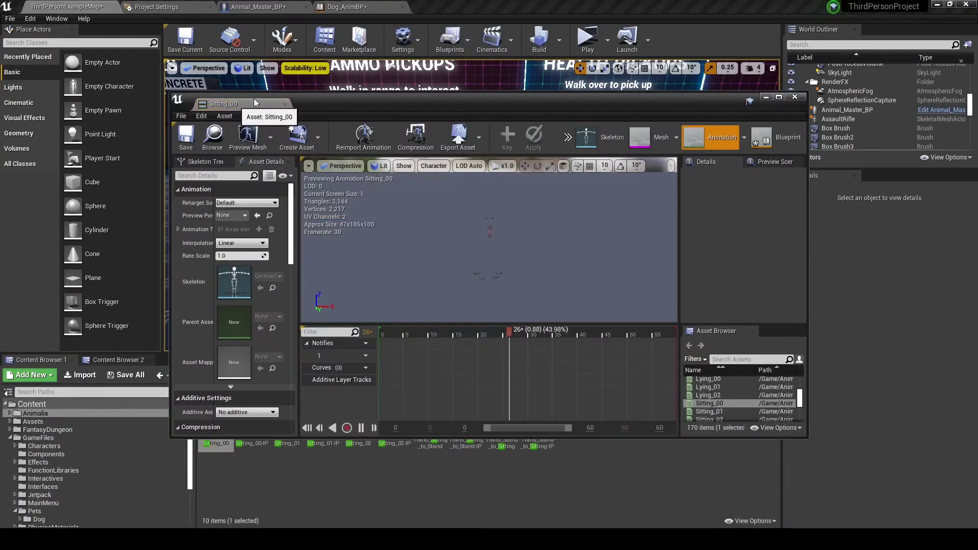
{"action": "left_click", "coordinate": [421, 9]}
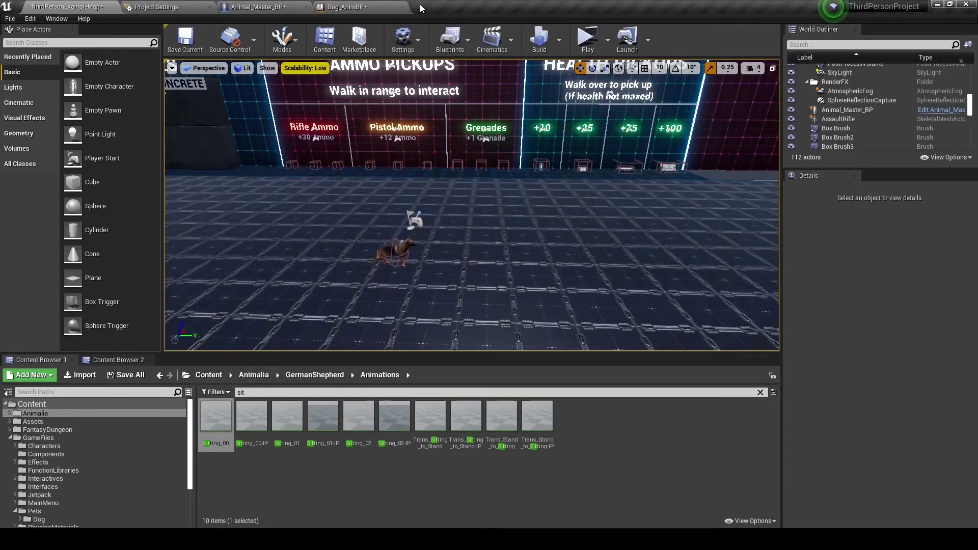
Step: Preview Sitting_00 on the German Shepherd mesh and add a notify track named Randomise
{"action": "left_click", "coordinate": [314, 349]}
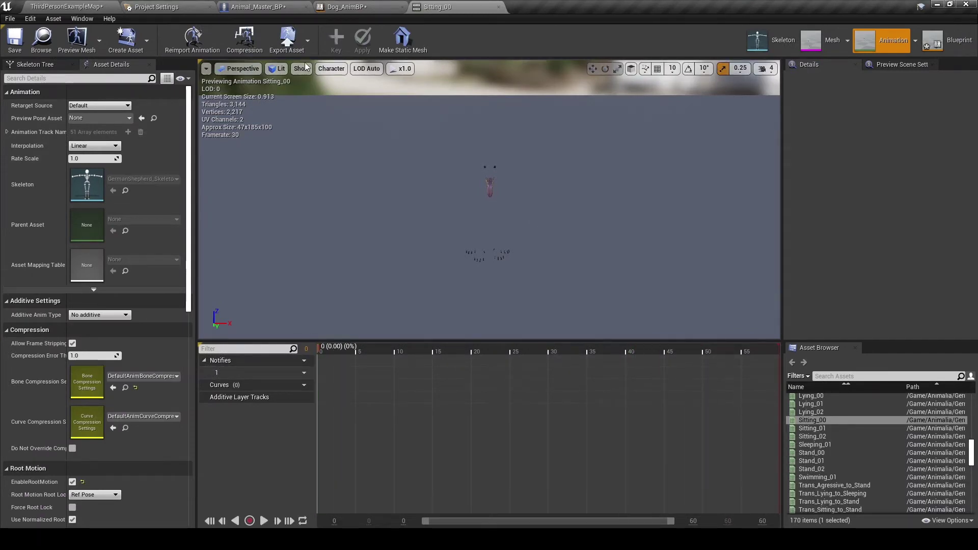
{"action": "left_click", "coordinate": [97, 47]}
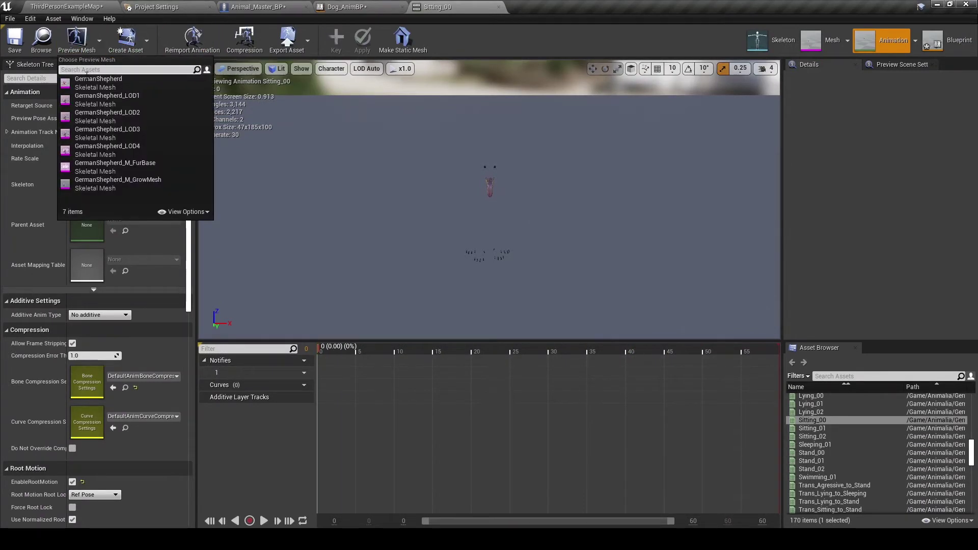
{"action": "left_click", "coordinate": [229, 82]}
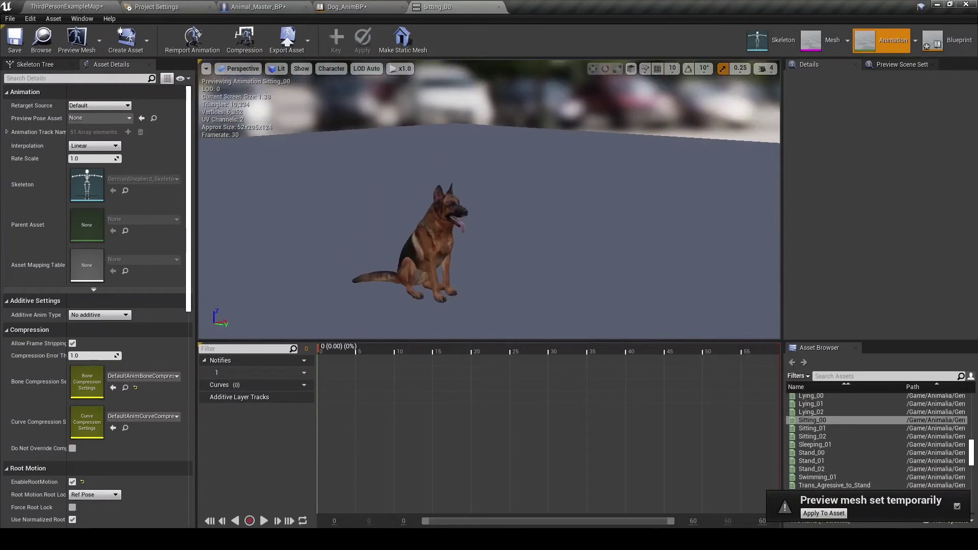
{"action": "left_click", "coordinate": [299, 373]}
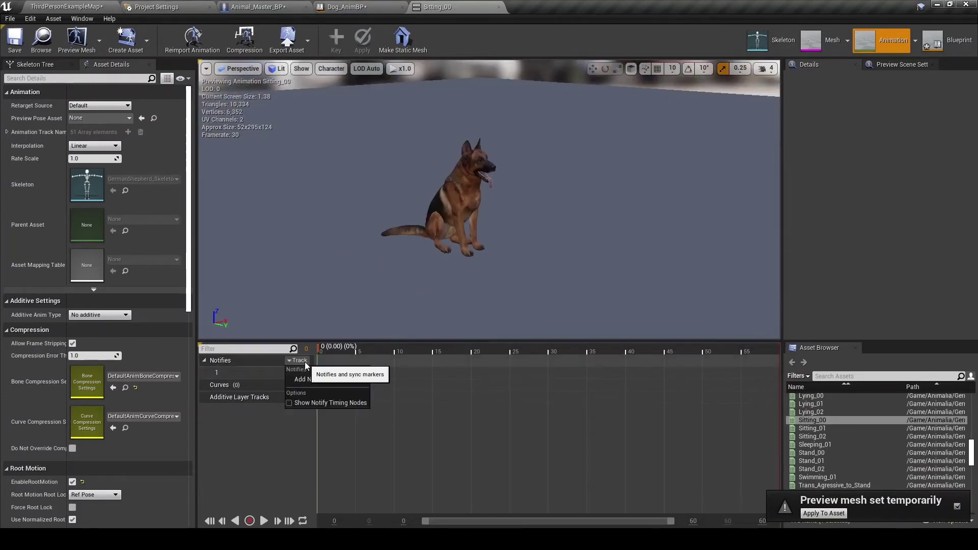
{"action": "left_click", "coordinate": [304, 378]}
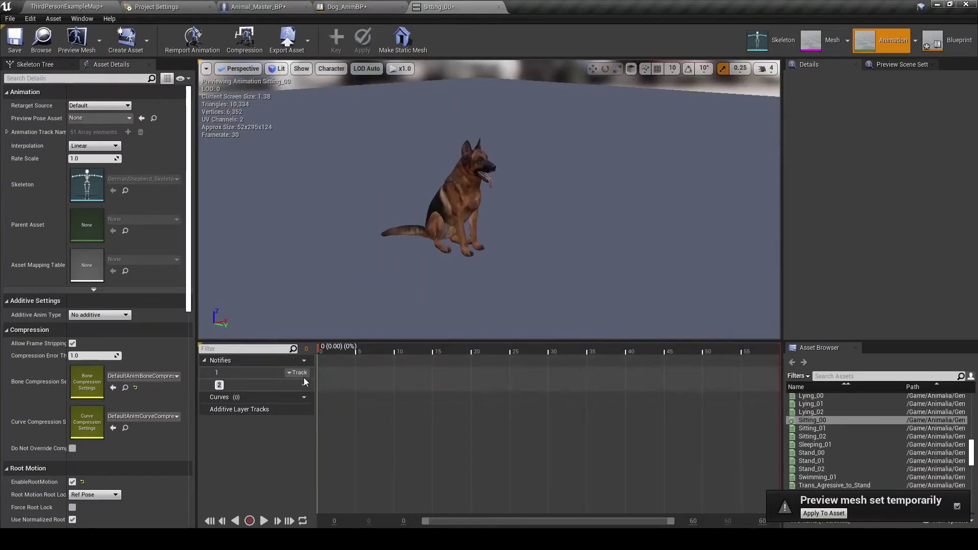
{"action": "type", "text": "Randomise"}
{"action": "key", "text": "Return"}
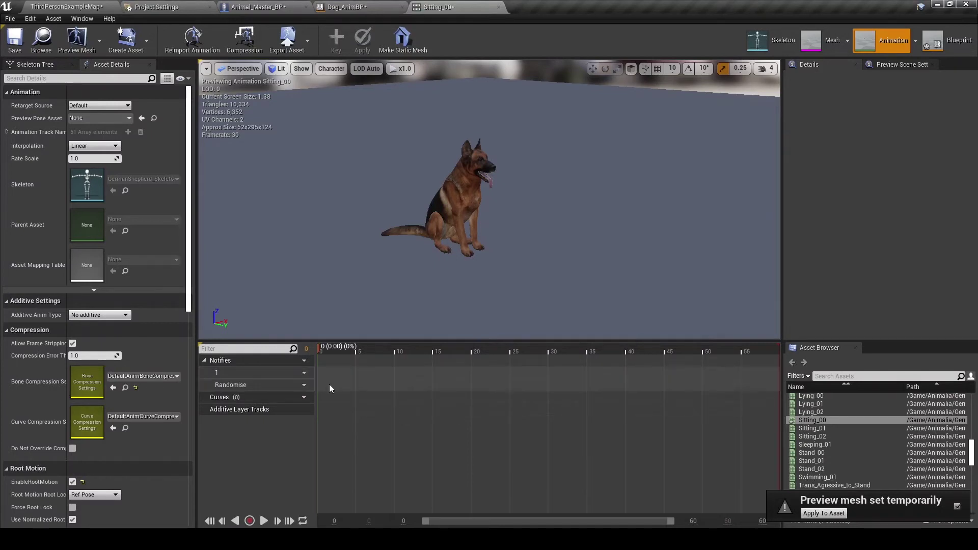
Step: Create a new SittingIdleEnd notify and move it to the end of Sitting_00
{"action": "right_click", "coordinate": [329, 384]}
{"action": "mouse_move", "coordinate": [386, 402]}
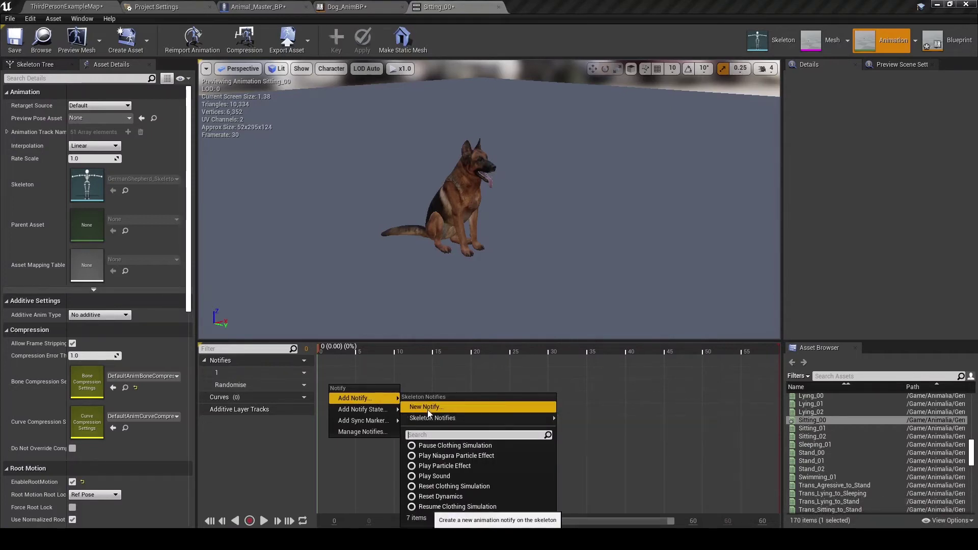
{"action": "mouse_move", "coordinate": [432, 417]}
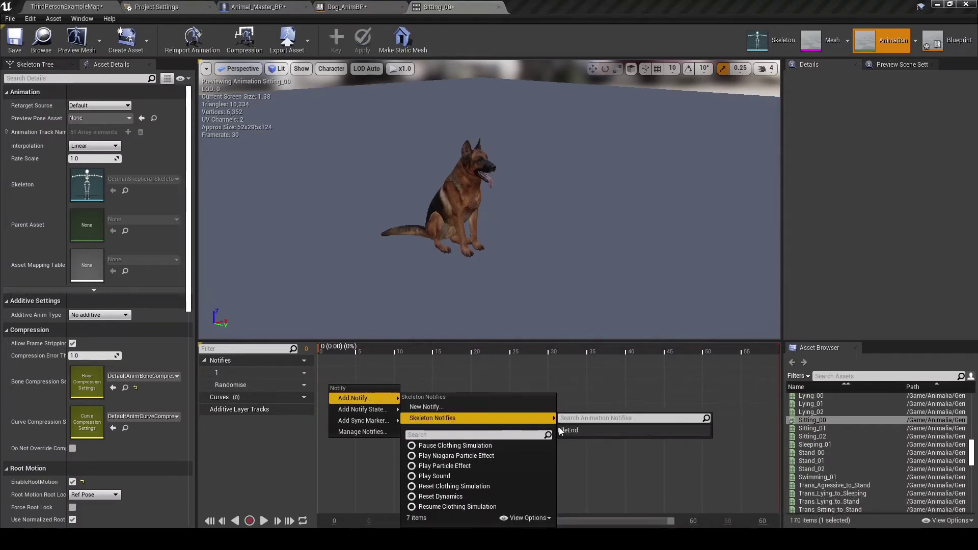
{"action": "left_click", "coordinate": [499, 408]}
{"action": "type", "text": "SittingIdleEnd"}
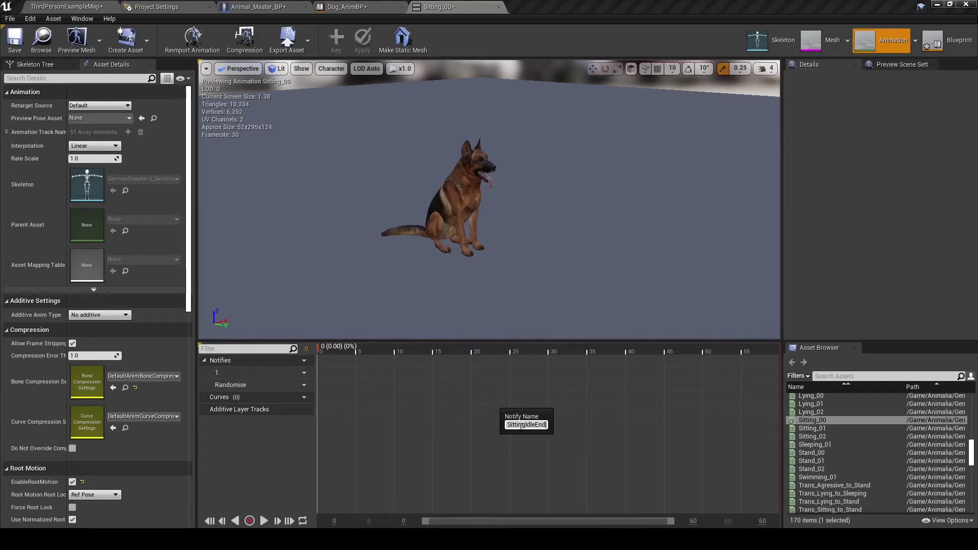
{"action": "key", "text": "Return"}
{"action": "left_click_drag", "start_coordinate": [346, 386], "coordinate": [792, 387]}
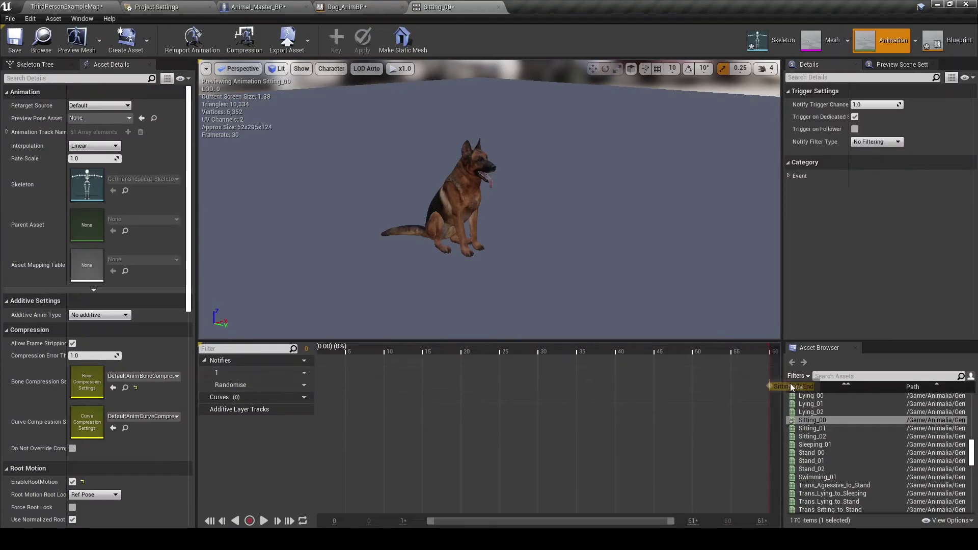
Step: In Sitting_01, add a Randomise notify track and place the existing SittingIdleEnd notify on it
{"action": "left_click", "coordinate": [812, 435]}
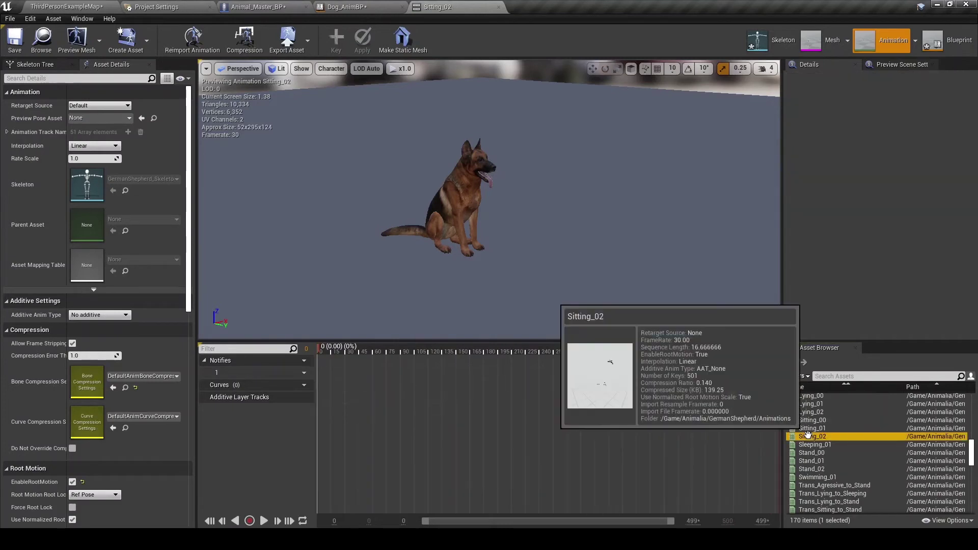
{"action": "left_click", "coordinate": [808, 429]}
{"action": "left_click", "coordinate": [304, 361]}
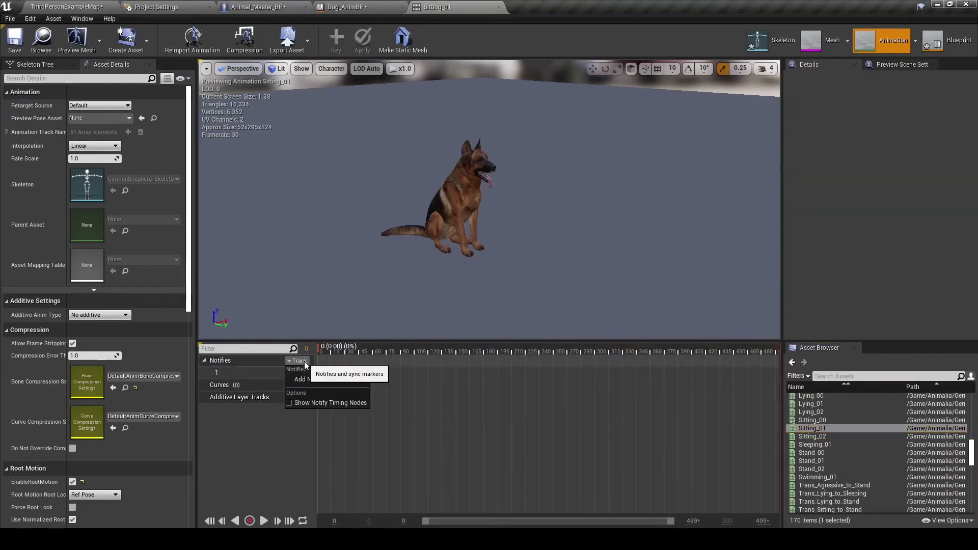
{"action": "left_click", "coordinate": [303, 379]}
{"action": "type", "text": "Rando"}
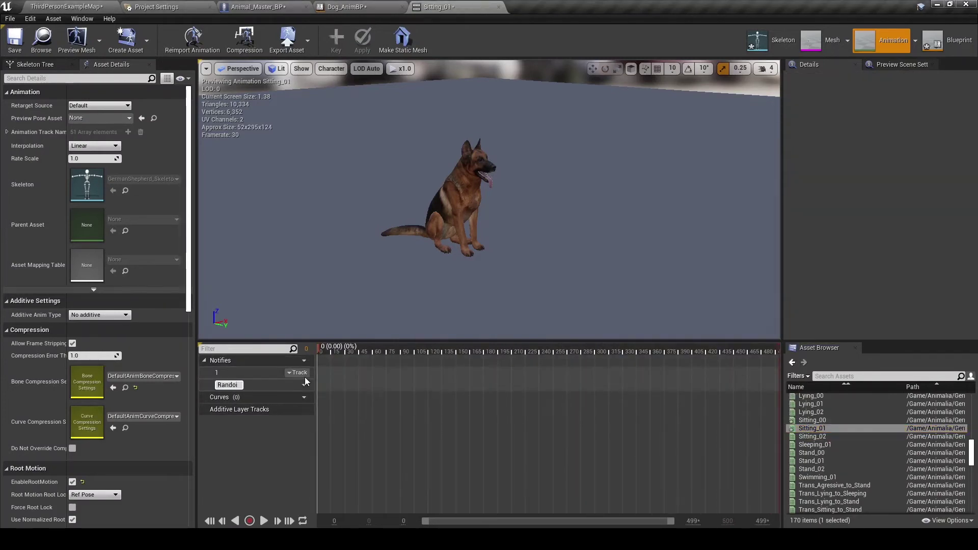
{"action": "type", "text": "mise"}
{"action": "key", "text": "Return"}
{"action": "right_click", "coordinate": [329, 386]}
{"action": "mouse_move", "coordinate": [350, 398]}
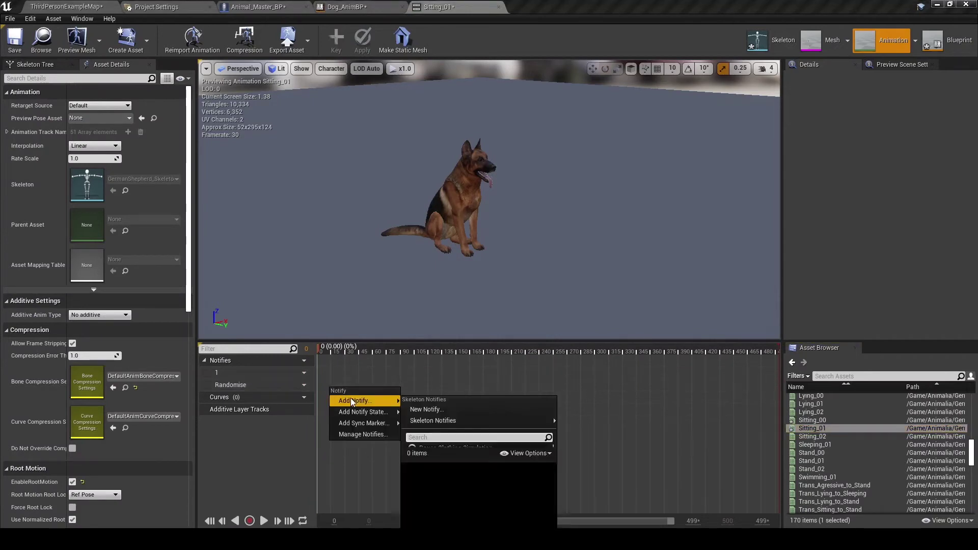
{"action": "mouse_move", "coordinate": [430, 419]}
{"action": "left_click", "coordinate": [567, 438]}
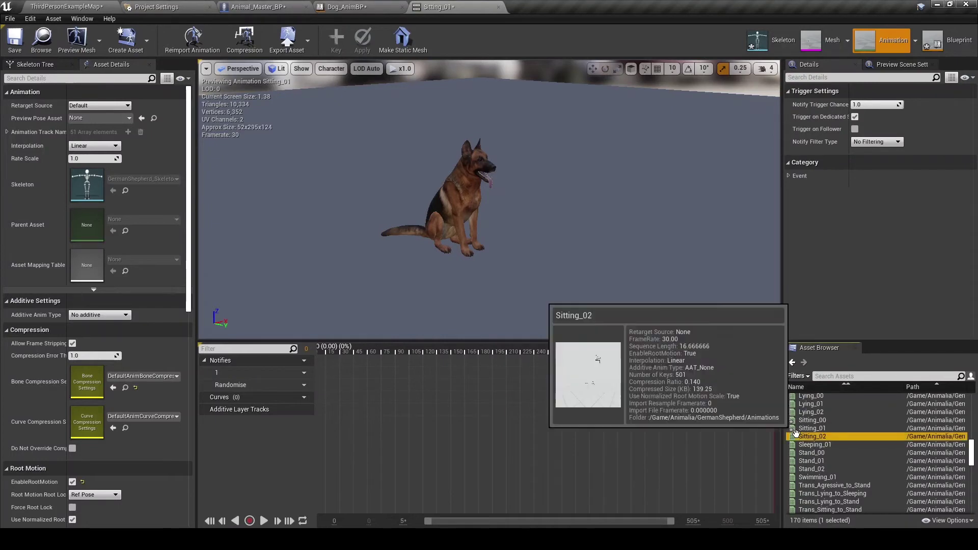
Step: In Sitting_02, add a Randomise track with SittingIdleEnd at the end, then save
{"action": "double_click", "coordinate": [812, 437]}
{"action": "left_click", "coordinate": [303, 372]}
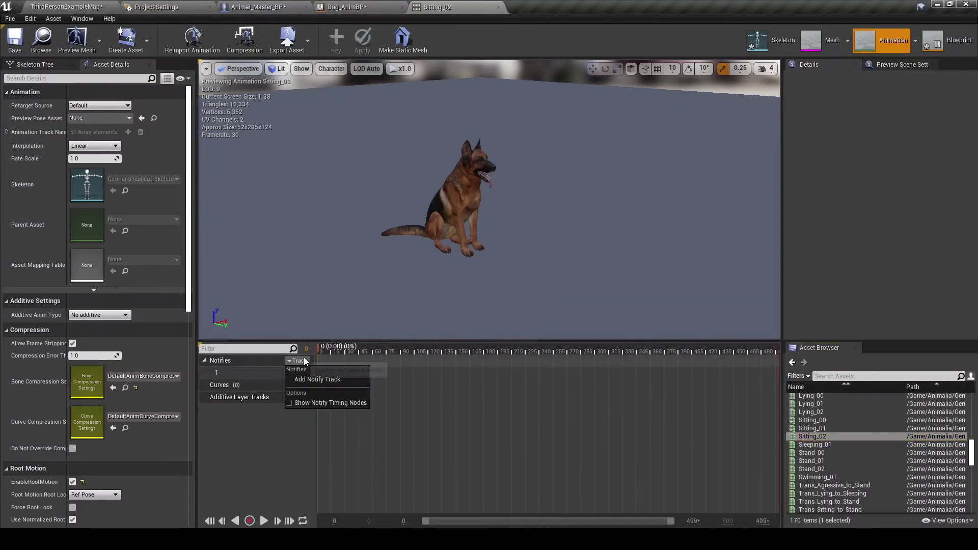
{"action": "left_click", "coordinate": [297, 380]}
{"action": "type", "text": "S"}
{"action": "key", "text": "BackSpace"}
{"action": "type", "text": "Ra"}
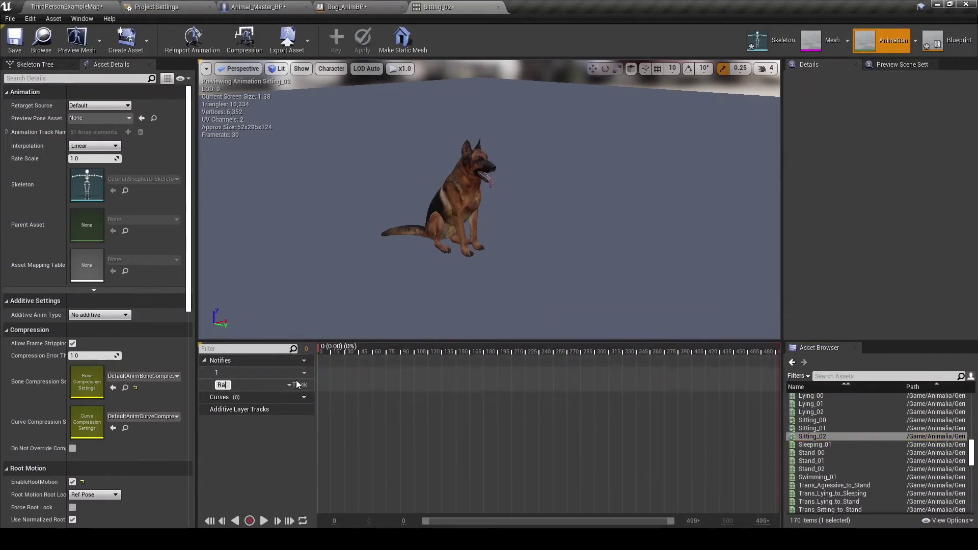
{"action": "type", "text": "ndomise"}
{"action": "key", "text": "Return"}
{"action": "right_click", "coordinate": [326, 388]}
{"action": "mouse_move", "coordinate": [353, 402]}
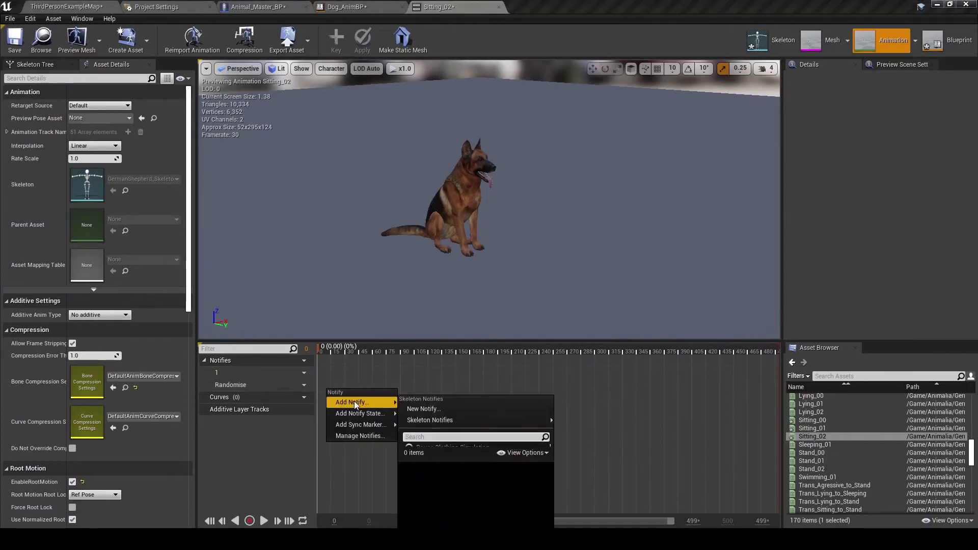
{"action": "mouse_move", "coordinate": [436, 420]}
{"action": "left_click", "coordinate": [575, 445]}
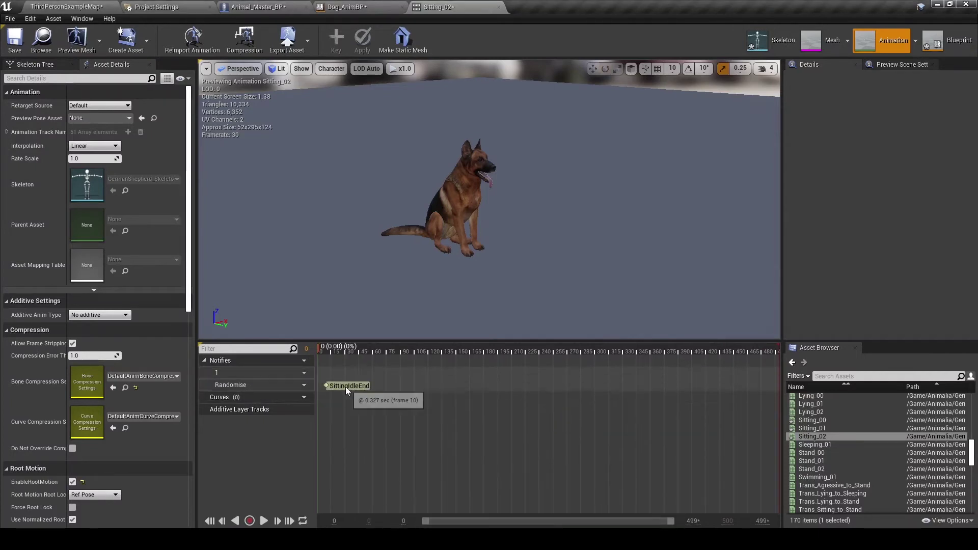
{"action": "left_click_drag", "start_coordinate": [345, 387], "coordinate": [806, 390]}
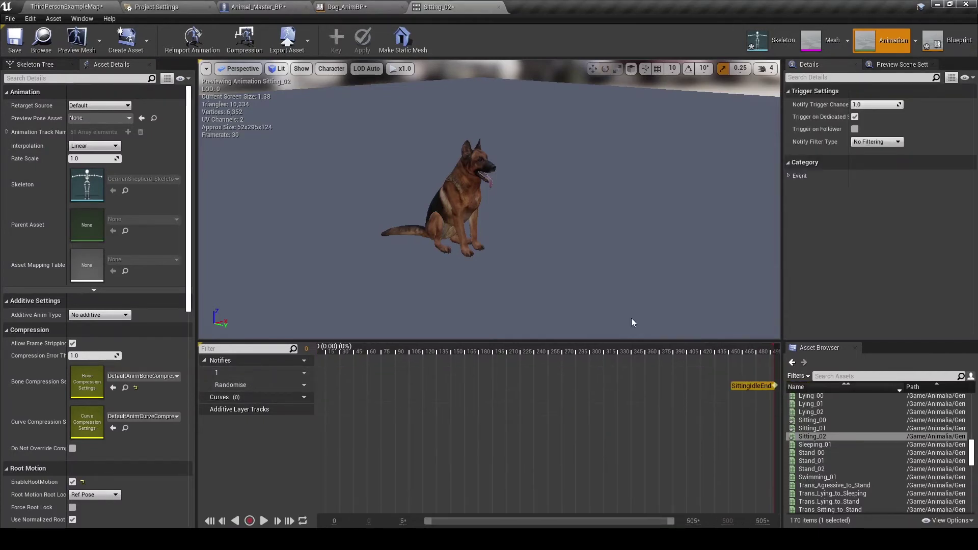
{"action": "left_click", "coordinate": [6, 51]}
Step: Back in Dog_AnimBP, add an AnimNotify_SittingIdleEnd event near the Reset idle comment
{"action": "left_click", "coordinate": [346, 7]}
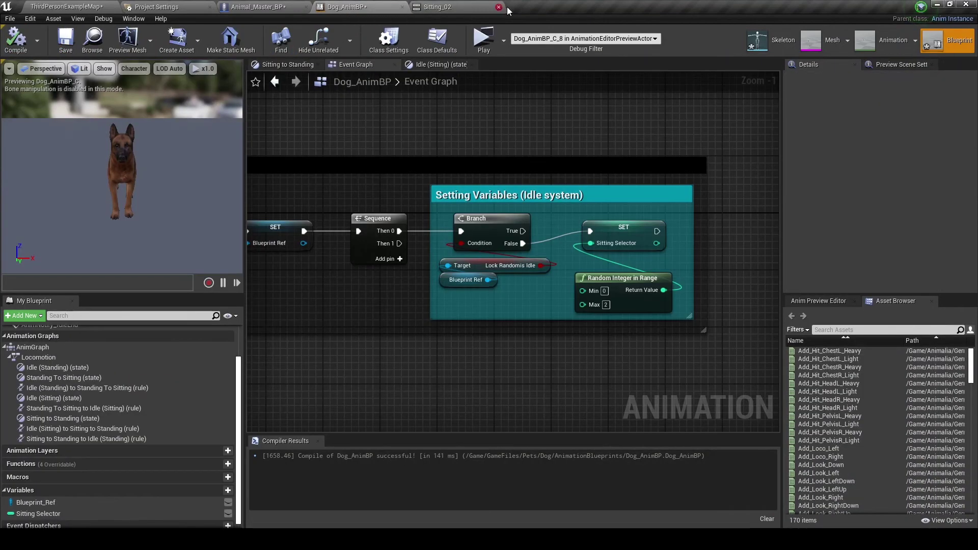
{"action": "left_click", "coordinate": [499, 8]}
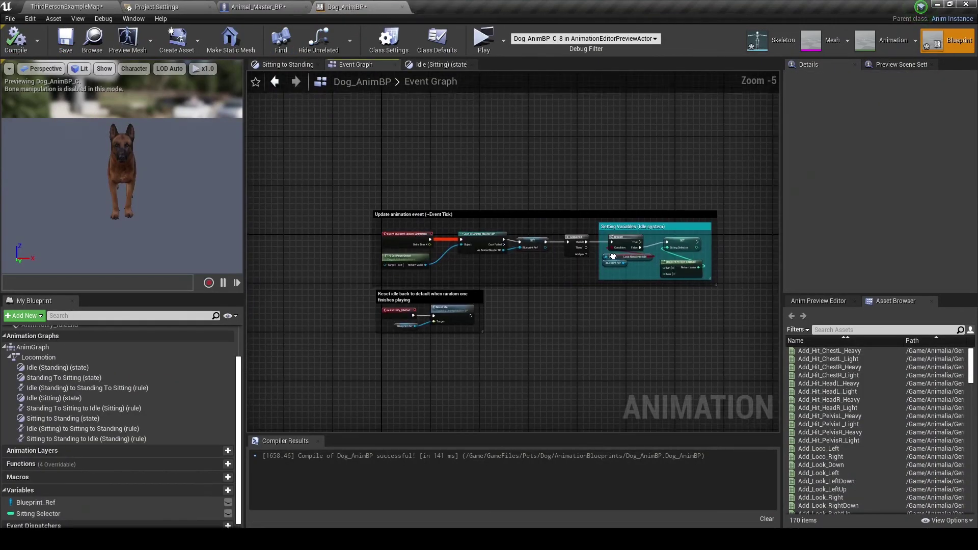
{"action": "right_click_drag", "start_coordinate": [356, 407], "coordinate": [396, 320]}
{"action": "right_click", "coordinate": [397, 321]}
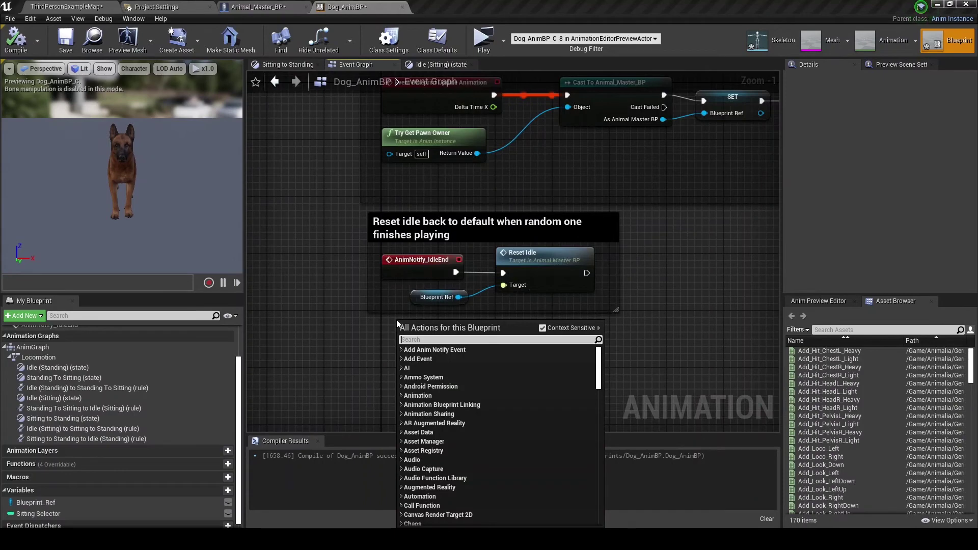
{"action": "type", "text": "ra"}
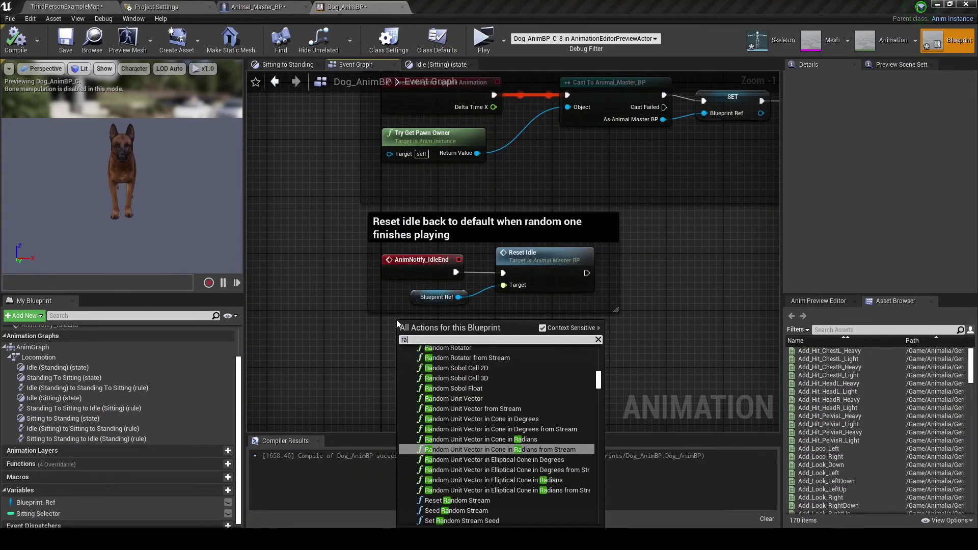
{"action": "key", "text": "BackSpace"}
{"action": "key", "text": "BackSpace"}
{"action": "type", "text": "sitting idl"}
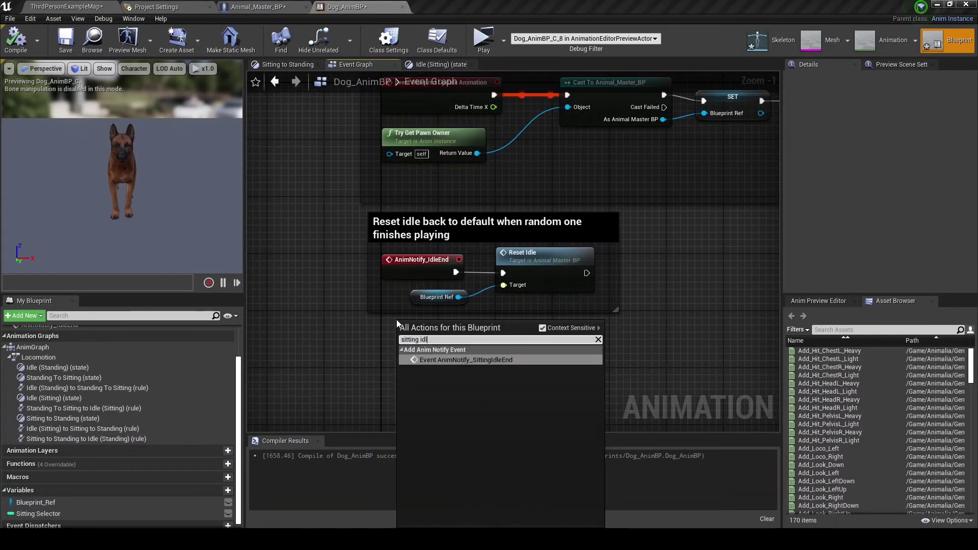
{"action": "type", "text": "e"}
{"action": "key", "text": "Return"}
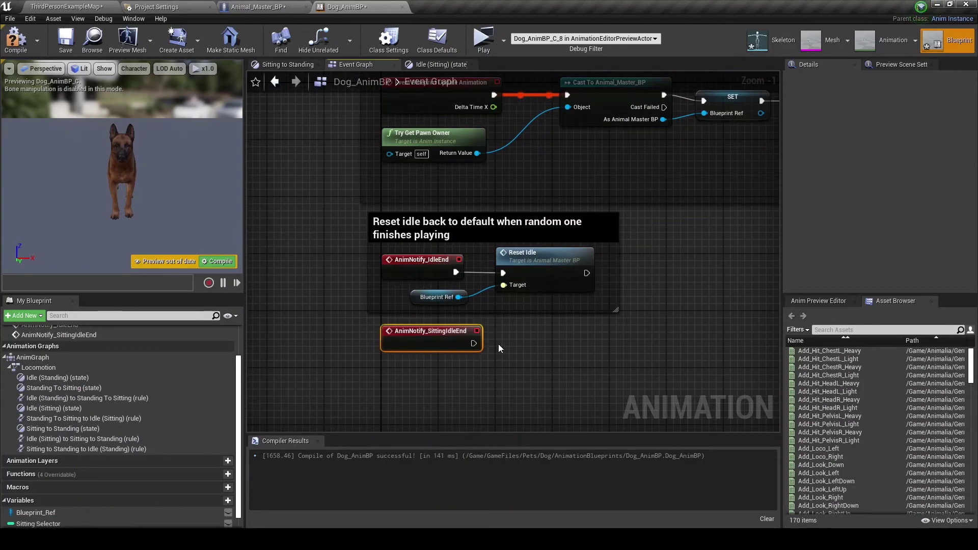
Step: Pull the SET Sitting Selector and Random Integer in Range nodes out of the Setting Variables comment
{"action": "scroll", "coordinate": [499, 348], "scroll_direction": "down", "scroll_amount": 2}
{"action": "scroll", "coordinate": [672, 209], "scroll_direction": "up", "scroll_amount": 1}
{"action": "right_click_drag", "start_coordinate": [672, 209], "coordinate": [534, 238]}
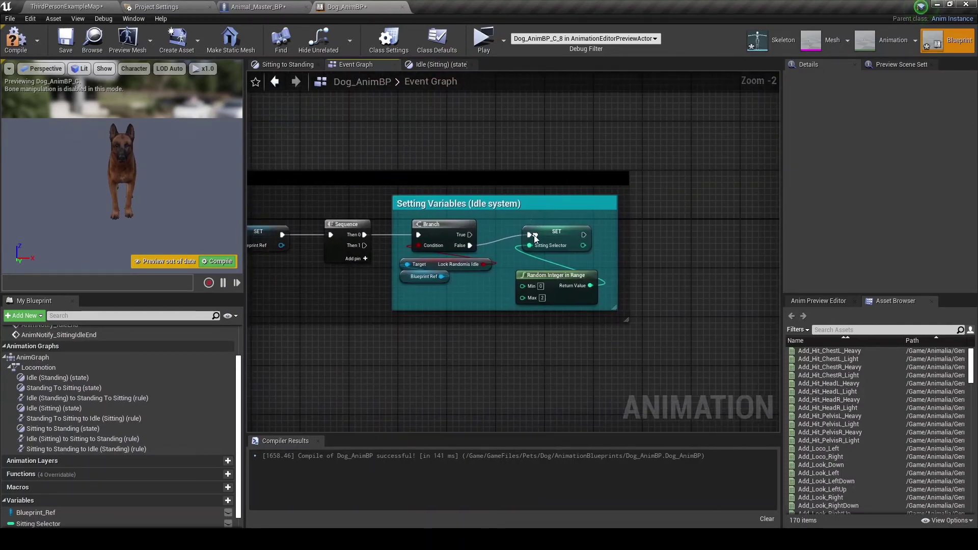
{"action": "scroll", "coordinate": [534, 238], "scroll_direction": "up", "scroll_amount": 2}
{"action": "scroll", "coordinate": [544, 224], "scroll_direction": "down", "scroll_amount": 3}
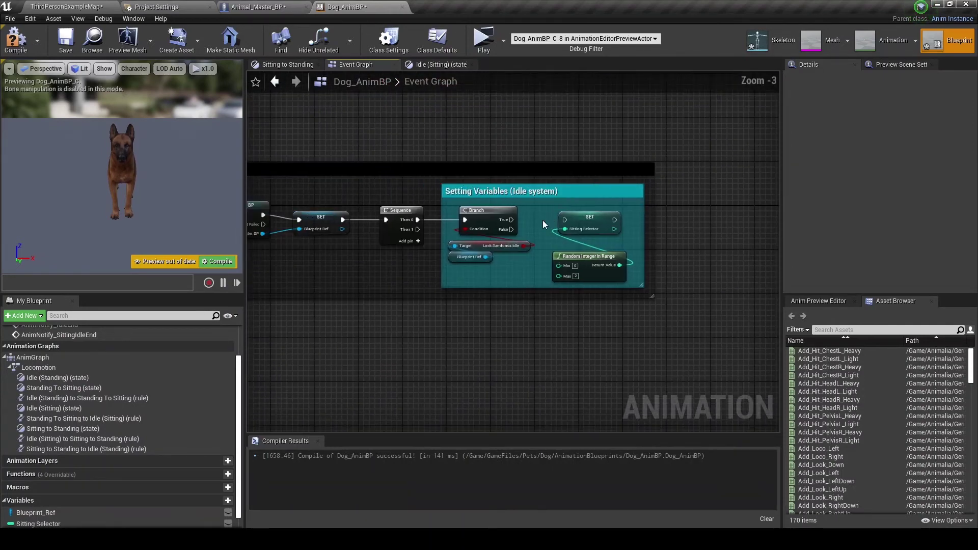
{"action": "left_click_drag", "start_coordinate": [544, 224], "coordinate": [632, 285]}
{"action": "left_click_drag", "start_coordinate": [589, 216], "coordinate": [400, 327]}
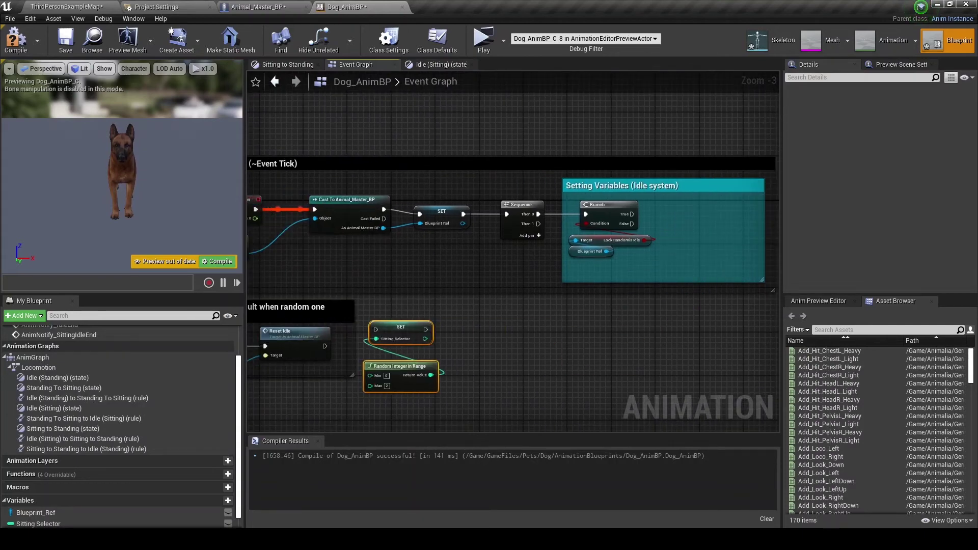
Step: Line up both nodes below the Reset idle comment under the notify event, selecting all three
{"action": "right_click_drag", "start_coordinate": [401, 329], "coordinate": [609, 304]}
{"action": "left_click_drag", "start_coordinate": [610, 304], "coordinate": [493, 376]}
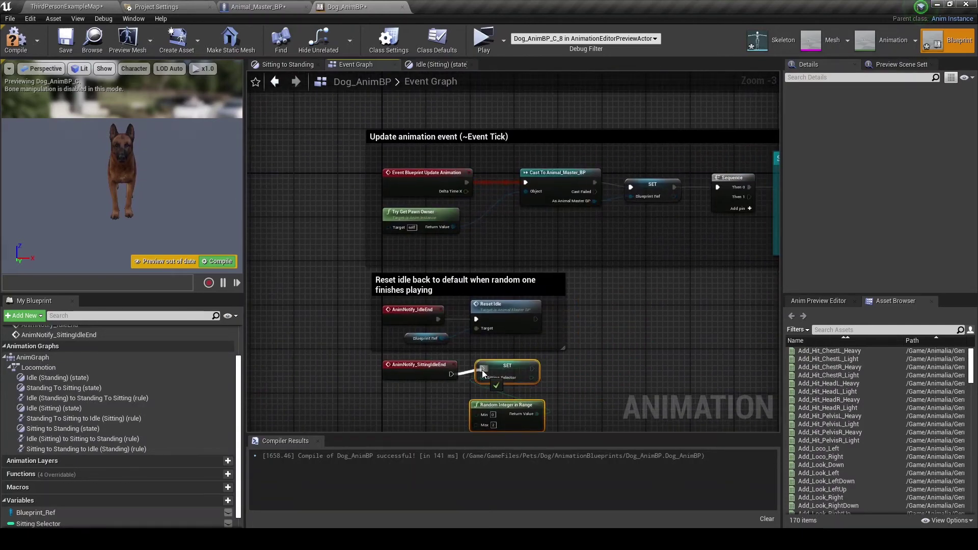
{"action": "scroll", "coordinate": [483, 374], "scroll_direction": "up", "scroll_amount": 1}
{"action": "scroll", "coordinate": [417, 332], "scroll_direction": "up", "scroll_amount": 1}
{"action": "left_click", "coordinate": [417, 333]}
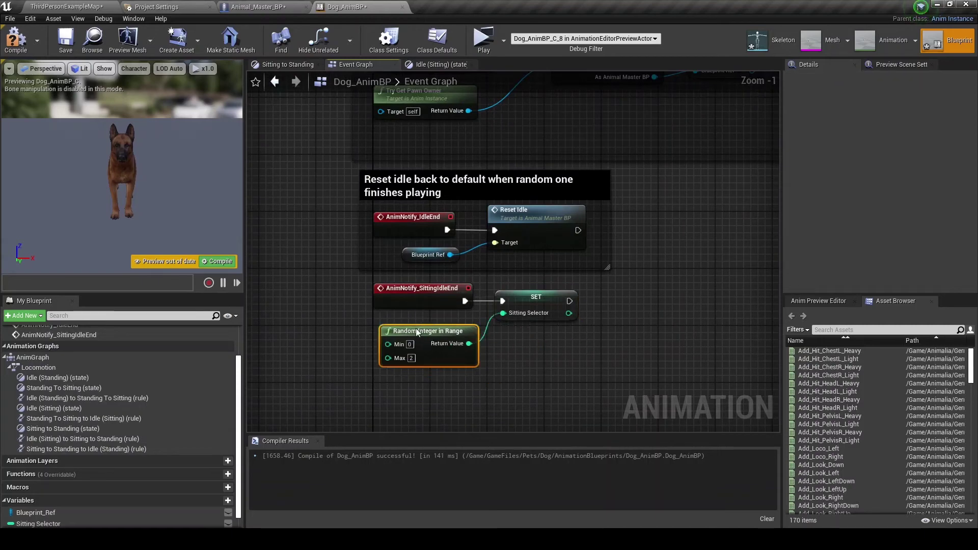
{"action": "left_click_drag", "start_coordinate": [417, 333], "coordinate": [409, 317]}
{"action": "left_click_drag", "start_coordinate": [366, 373], "coordinate": [562, 301]}
Step: Wrap the three nodes in a black comment titled 'Randomise the sitting idle animation as well'
{"action": "type", "text": "cR"}
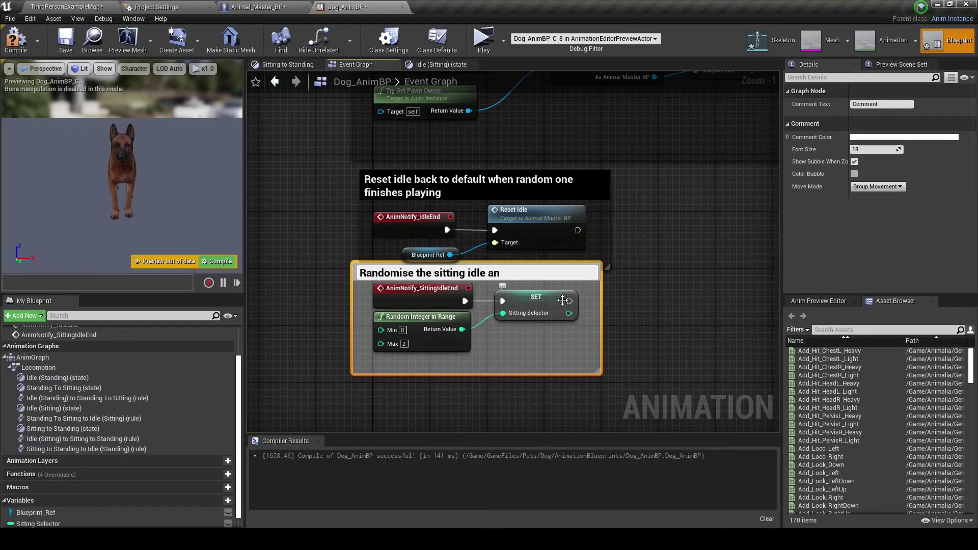
{"action": "type", "text": "ell"}
{"action": "key", "text": "Return"}
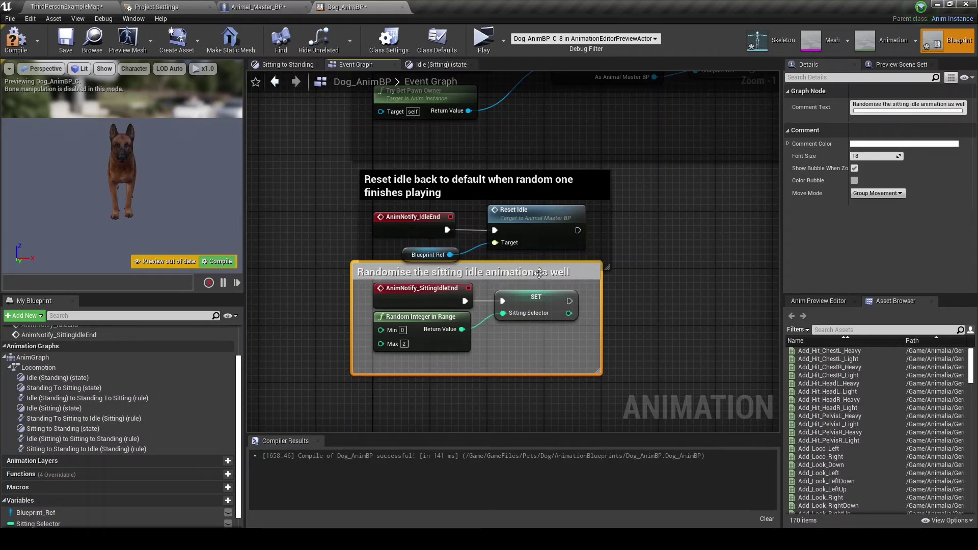
{"action": "left_click_drag", "start_coordinate": [539, 272], "coordinate": [547, 294]}
{"action": "left_click", "coordinate": [855, 168]}
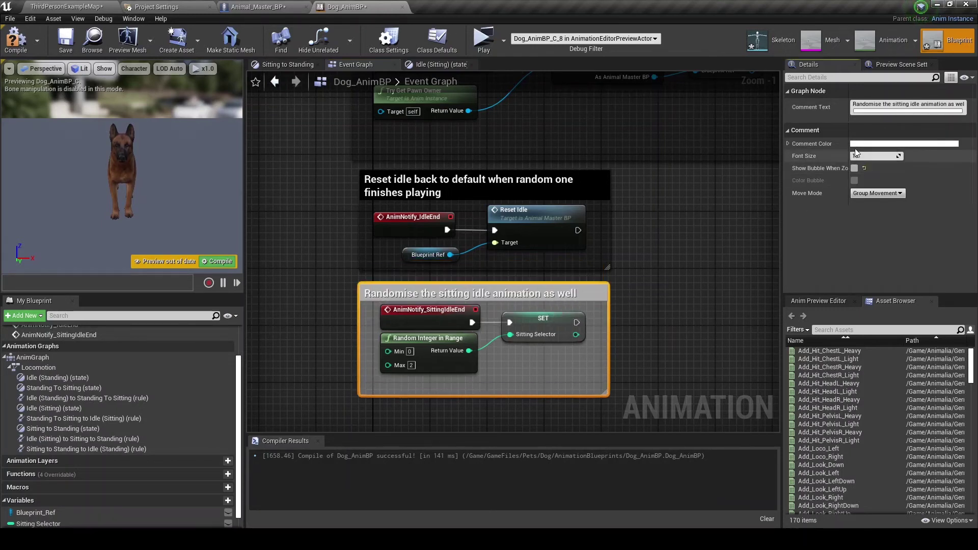
{"action": "left_click", "coordinate": [856, 144]}
{"action": "left_click_drag", "start_coordinate": [786, 193], "coordinate": [788, 313]}
{"action": "left_click", "coordinate": [798, 393]}
Step: Group both idle comments inside a cyan comment named 'Idle system'
{"action": "scroll", "coordinate": [389, 222], "scroll_direction": "down", "scroll_amount": 4}
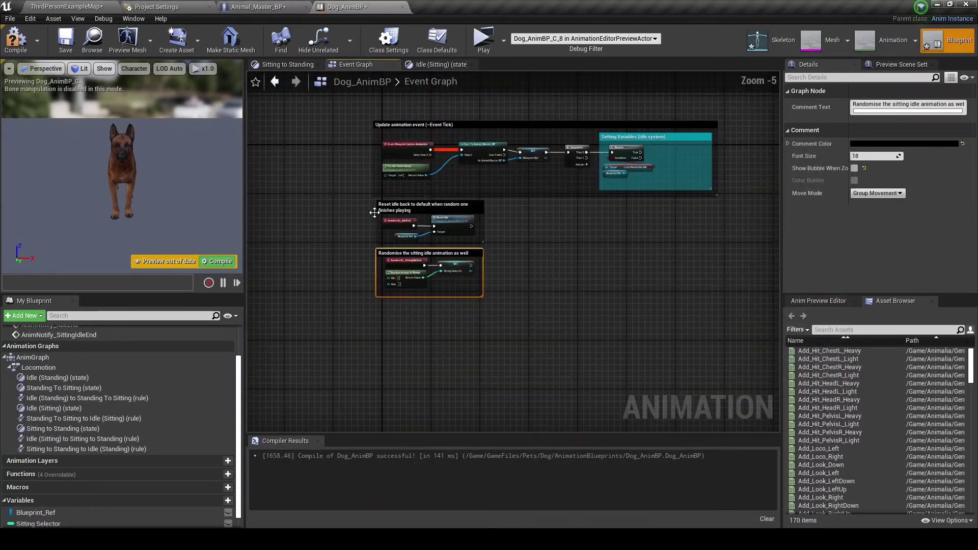
{"action": "left_click_drag", "start_coordinate": [372, 209], "coordinate": [502, 319]}
{"action": "key", "text": "c"}
{"action": "type", "text": "Idle syst"}
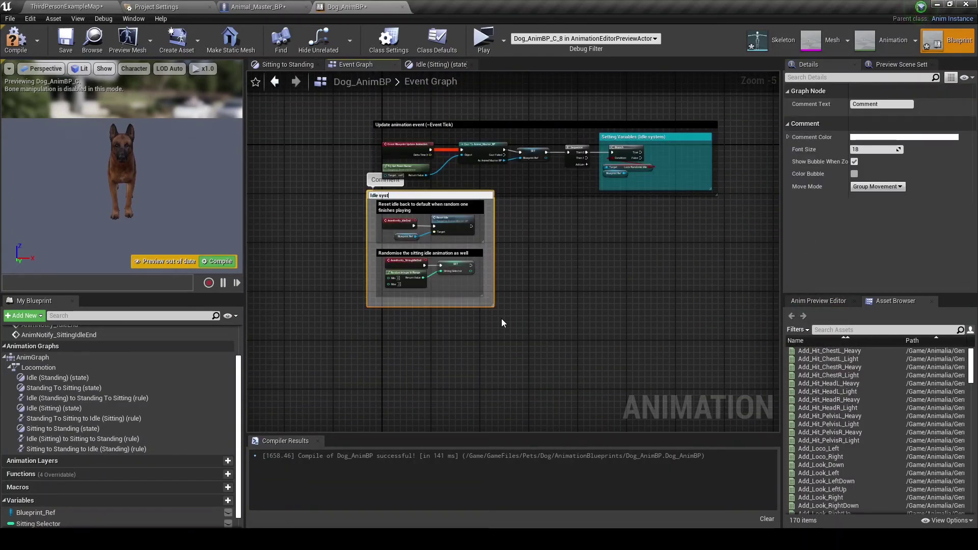
{"action": "type", "text": "em"}
{"action": "key", "text": "Return"}
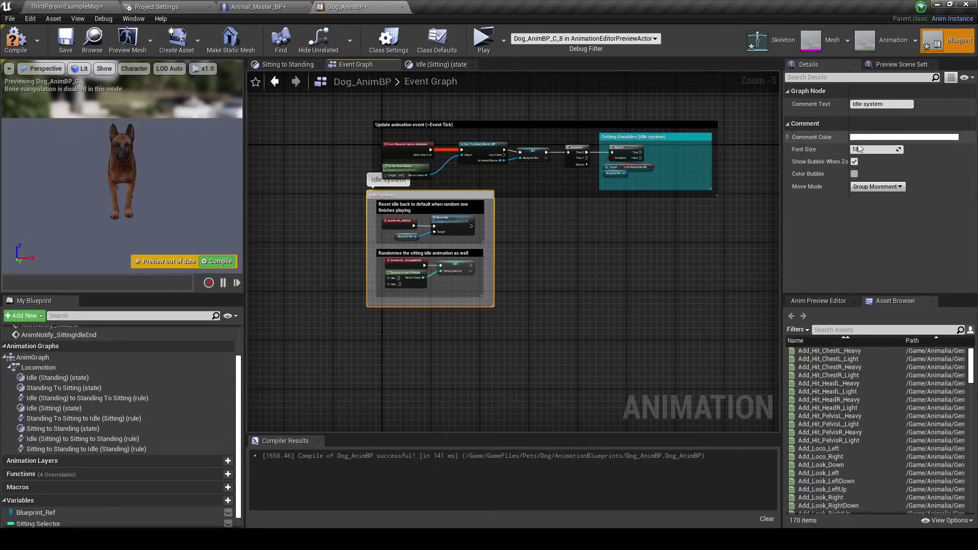
{"action": "left_click", "coordinate": [867, 137]}
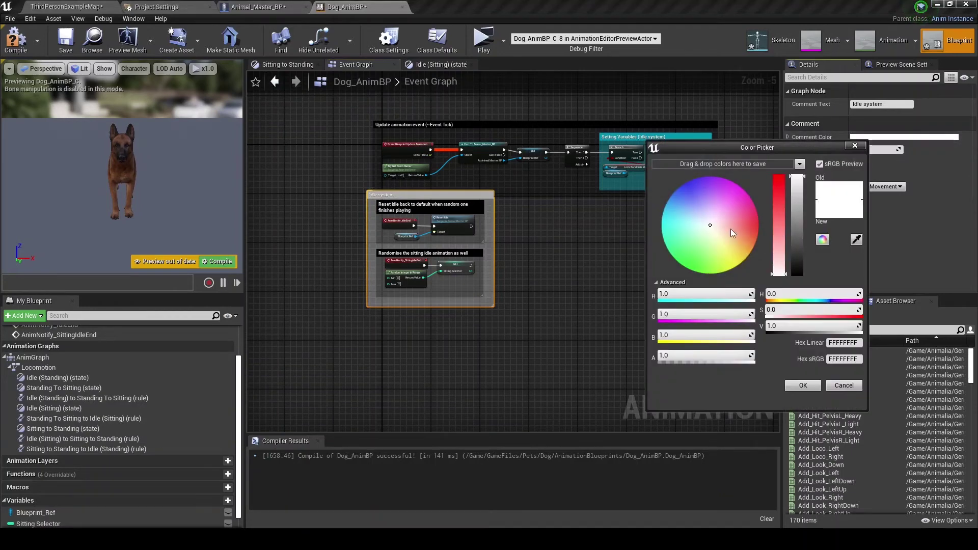
{"action": "left_click_drag", "start_coordinate": [731, 233], "coordinate": [637, 208]}
{"action": "left_click", "coordinate": [803, 385]}
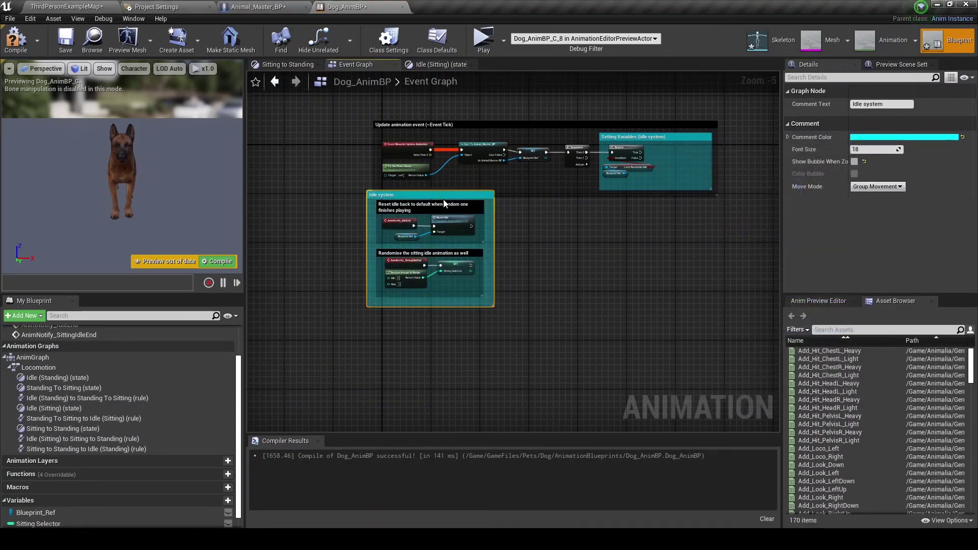
{"action": "left_click", "coordinate": [444, 202]}
{"action": "left_click_drag", "start_coordinate": [445, 195], "coordinate": [451, 207]}
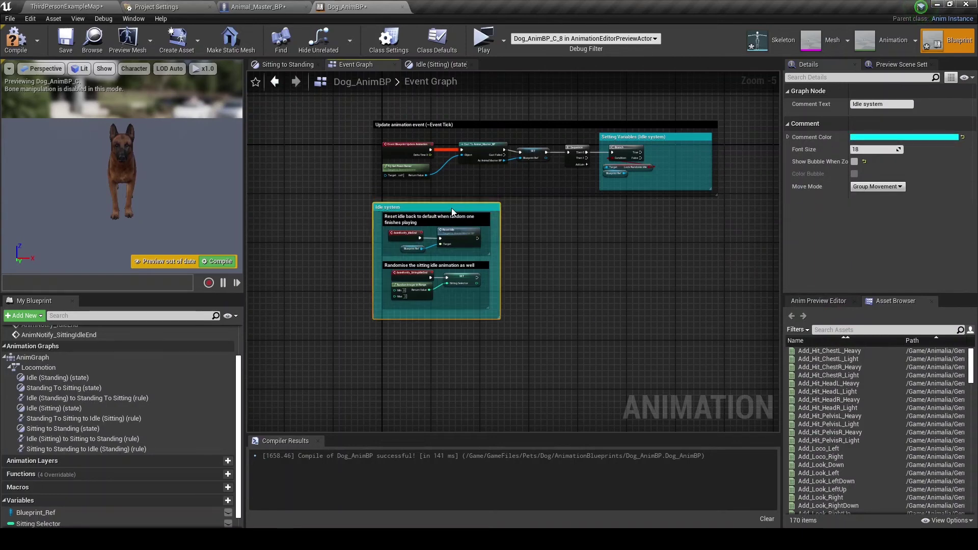
{"action": "scroll", "coordinate": [644, 148], "scroll_direction": "up", "scroll_amount": 4}
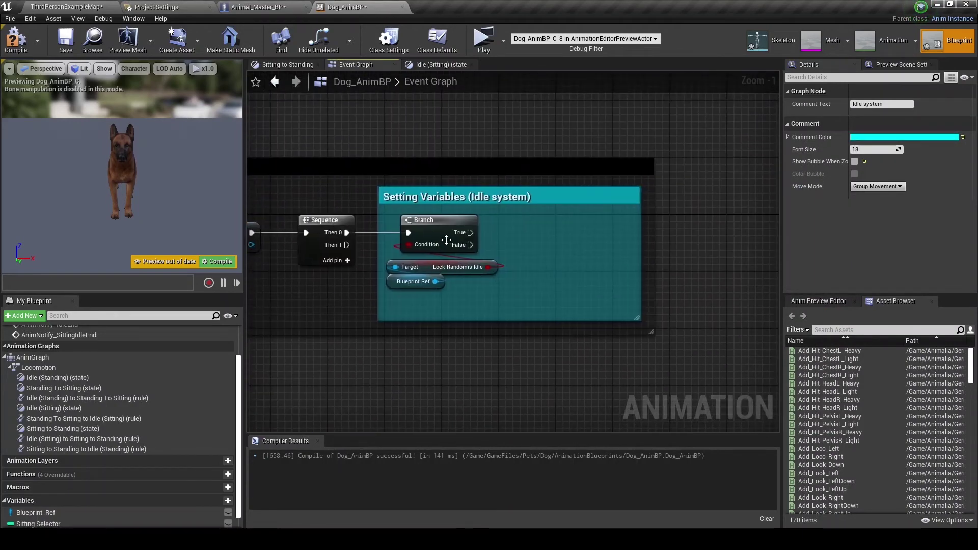
Step: Wire the Branch False output to an Anim Notify Sitting Idle End node inside the comment
{"action": "left_click", "coordinate": [446, 240]}
{"action": "left_click_drag", "start_coordinate": [469, 245], "coordinate": [534, 245]}
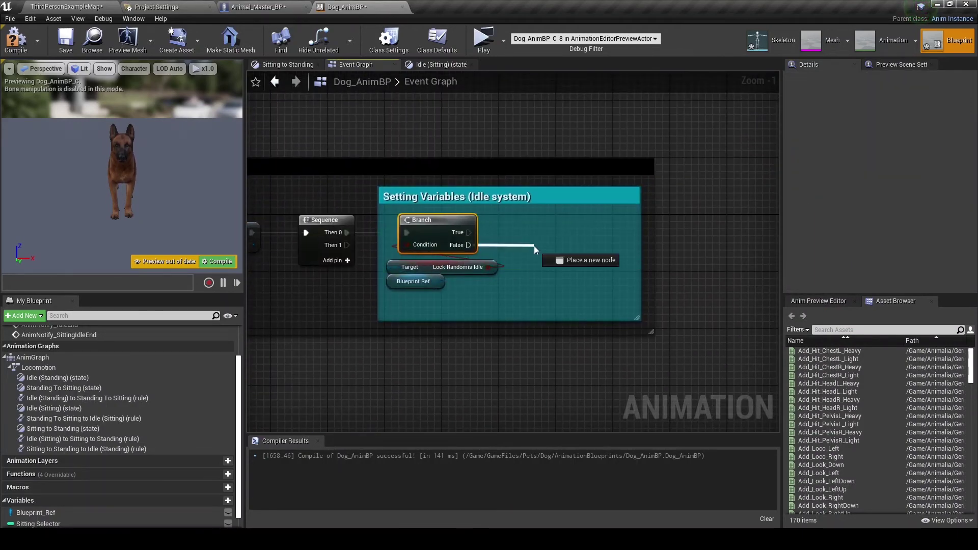
{"action": "type", "text": "sitting id"}
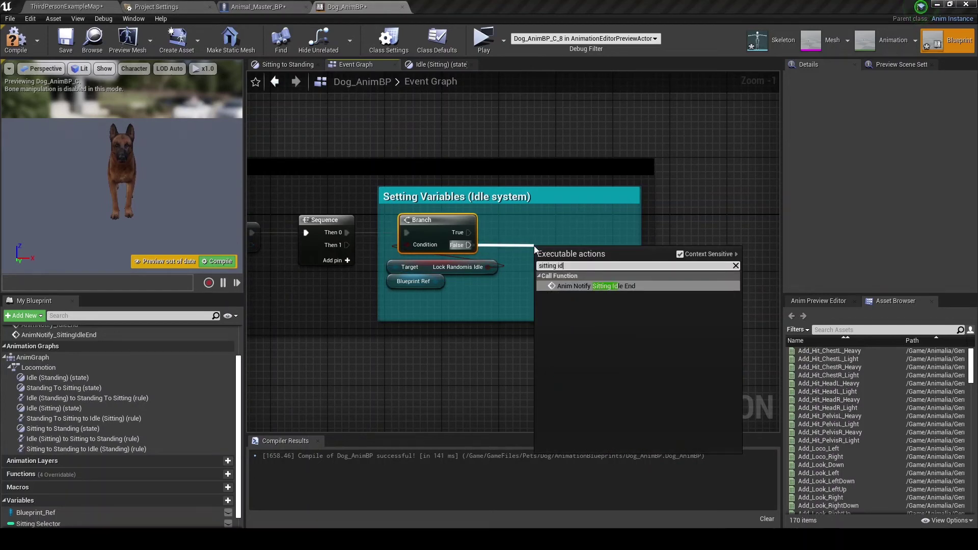
{"action": "key", "text": "Return"}
{"action": "left_click_drag", "start_coordinate": [552, 256], "coordinate": [538, 231]}
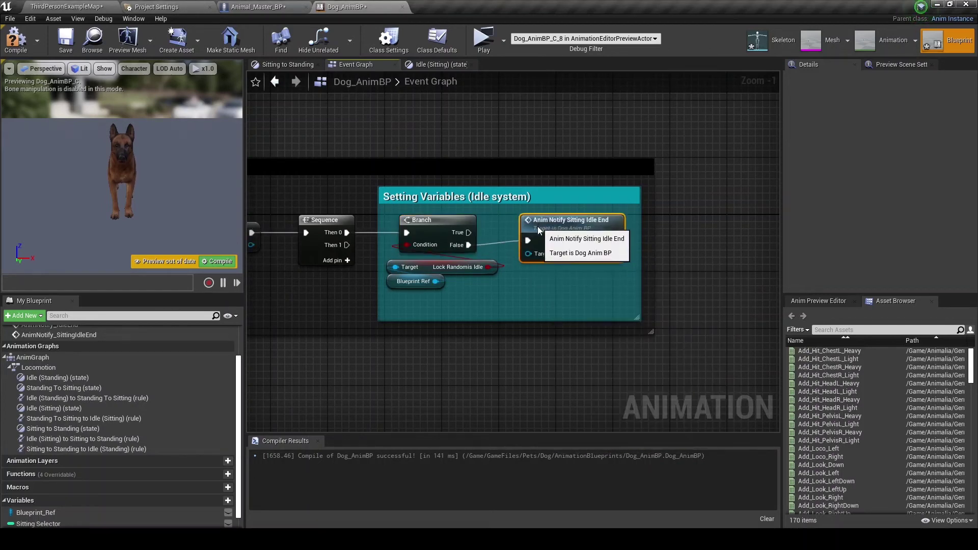
Step: Compile Dog_AnimBP and view both the update and Idle system groups
{"action": "scroll", "coordinate": [467, 232], "scroll_direction": "down", "scroll_amount": 1}
{"action": "right_click_drag", "start_coordinate": [467, 232], "coordinate": [626, 224]}
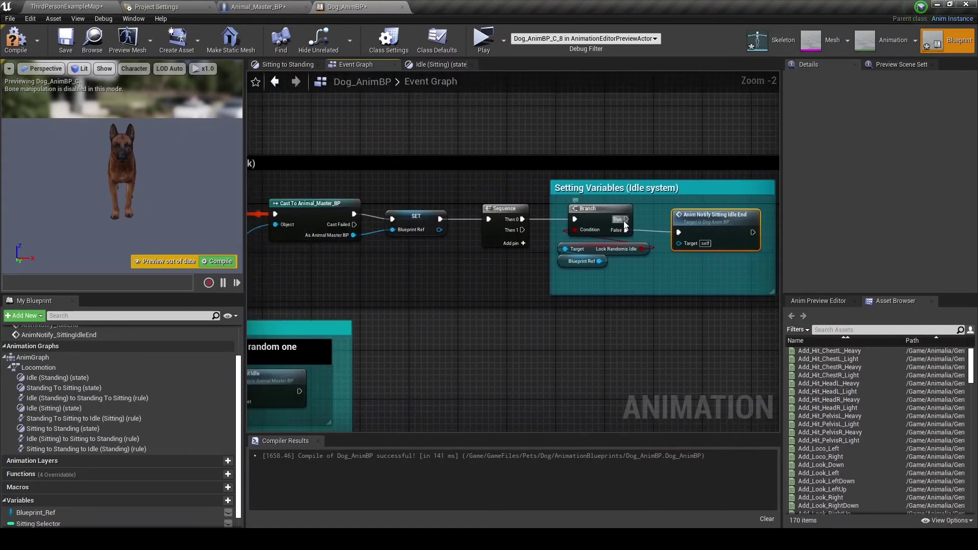
{"action": "scroll", "coordinate": [626, 225], "scroll_direction": "down", "scroll_amount": 2}
{"action": "left_click", "coordinate": [15, 39]}
{"action": "right_click_drag", "start_coordinate": [480, 326], "coordinate": [531, 279]}
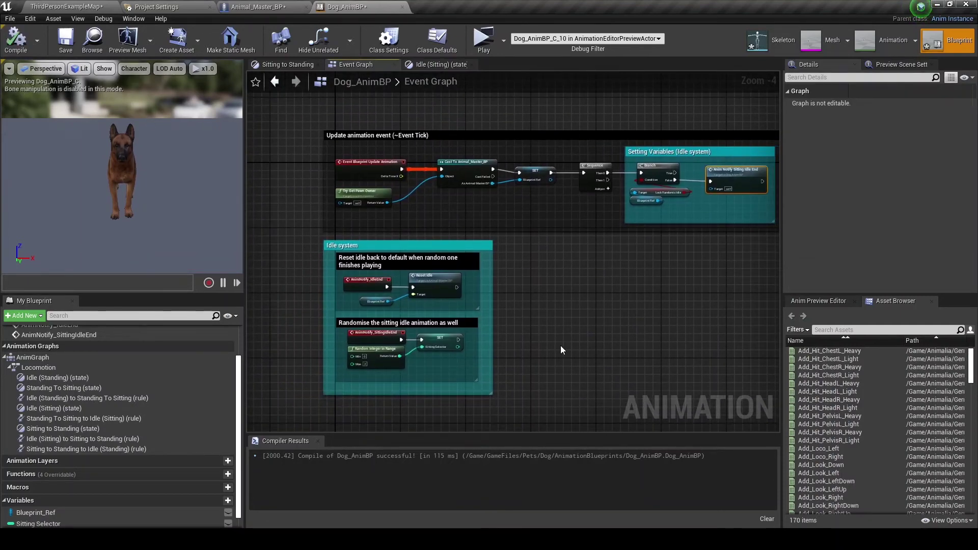
Step: In Animal_Master_BP, feed the random duration into Select Float's B input and set A to 5.0
{"action": "left_click", "coordinate": [265, 10]}
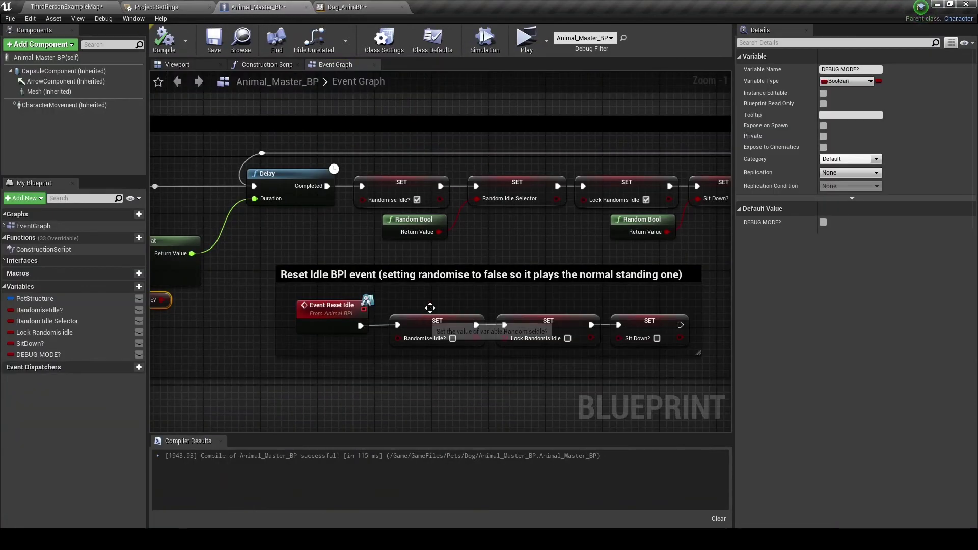
{"action": "right_click_drag", "start_coordinate": [305, 323], "coordinate": [520, 327]}
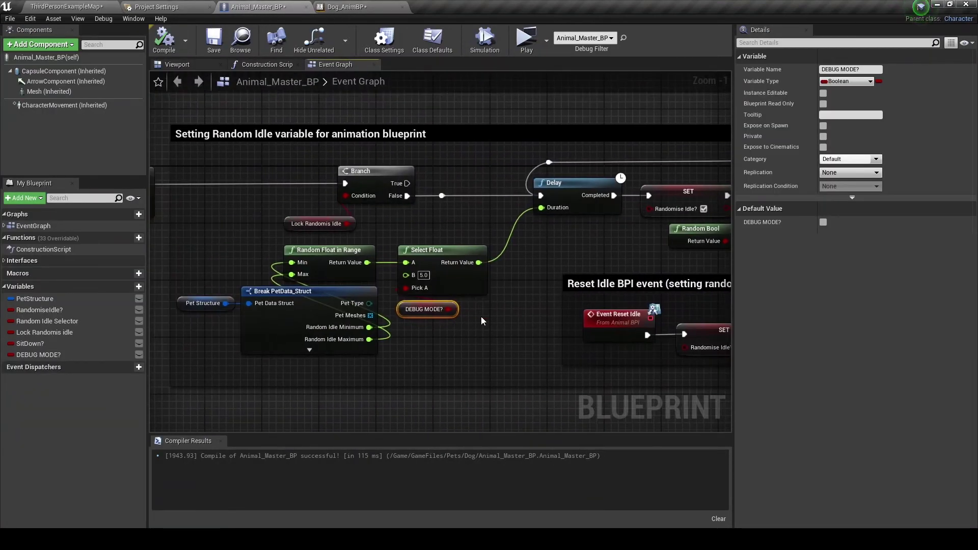
{"action": "left_click_drag", "start_coordinate": [406, 262], "coordinate": [406, 276], "text": "ctrl"}
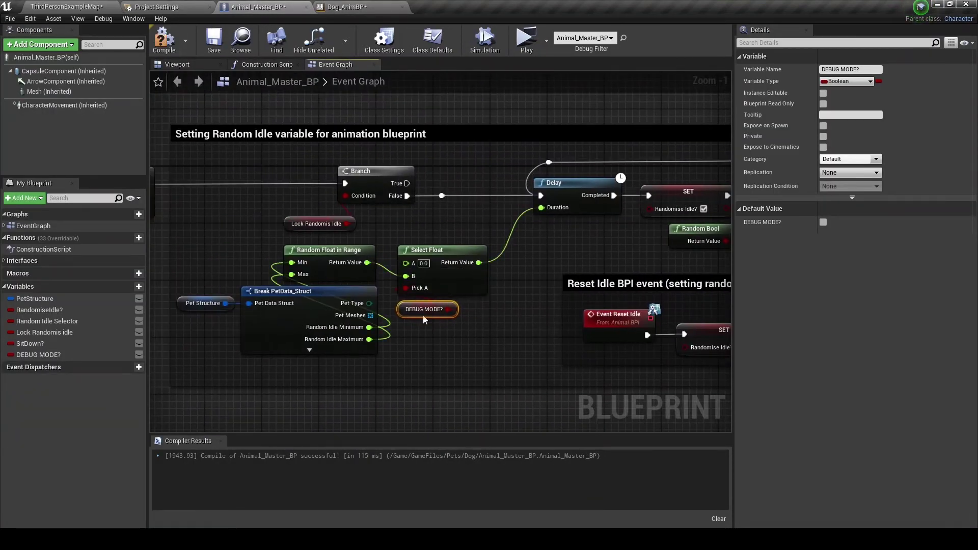
{"action": "mouse_move", "coordinate": [340, 320]}
{"action": "left_mouse_down"}
{"action": "mouse_move", "coordinate": [358, 329]}
{"action": "mouse_move", "coordinate": [358, 343]}
{"action": "left_mouse_up"}
{"action": "right_click_drag", "start_coordinate": [432, 291], "coordinate": [416, 301]}
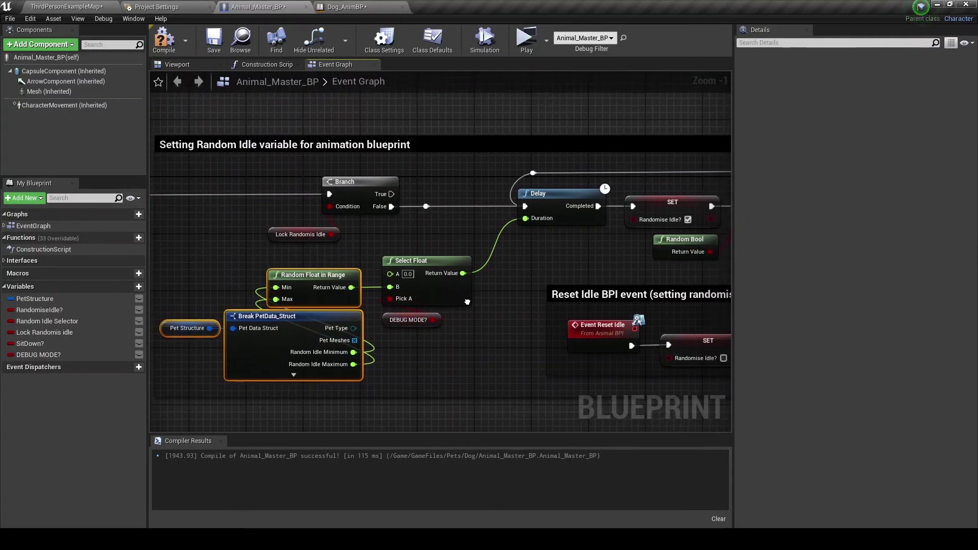
{"action": "left_click", "coordinate": [408, 274]}
{"action": "left_click", "coordinate": [455, 328]}
Step: Make DEBUG MODE? default to true and start a play test of the level
{"action": "scroll", "coordinate": [437, 295], "scroll_direction": "down", "scroll_amount": 3}
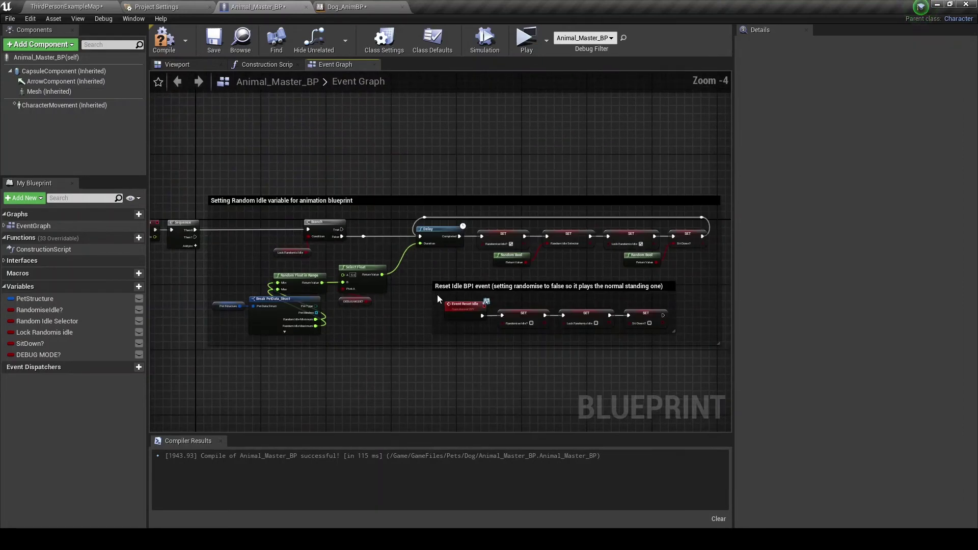
{"action": "scroll", "coordinate": [348, 268], "scroll_direction": "up", "scroll_amount": 3}
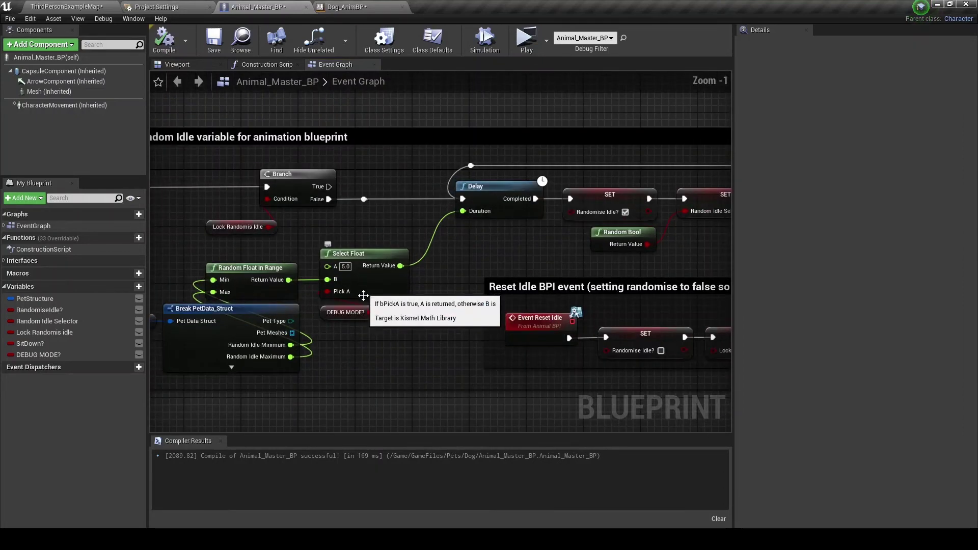
{"action": "left_click", "coordinate": [338, 312]}
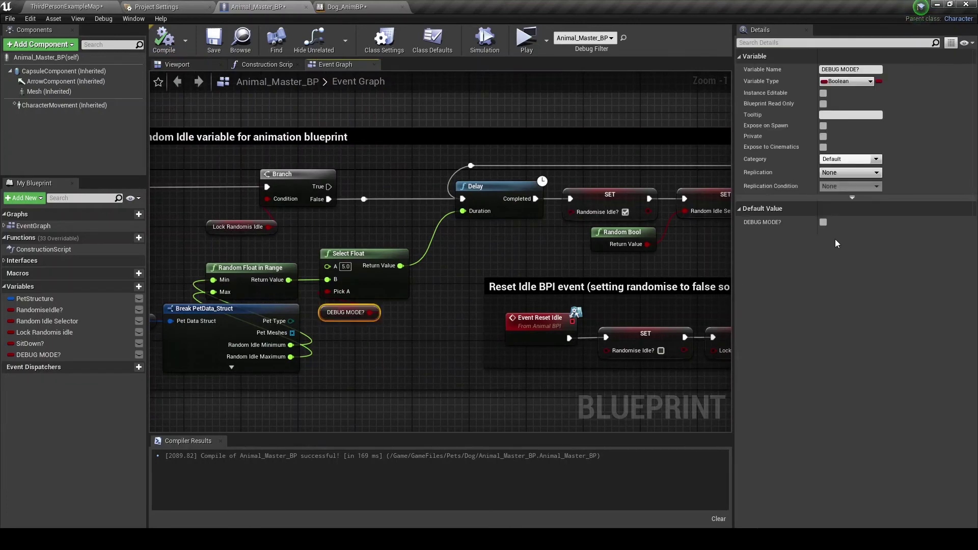
{"action": "left_click", "coordinate": [173, 46]}
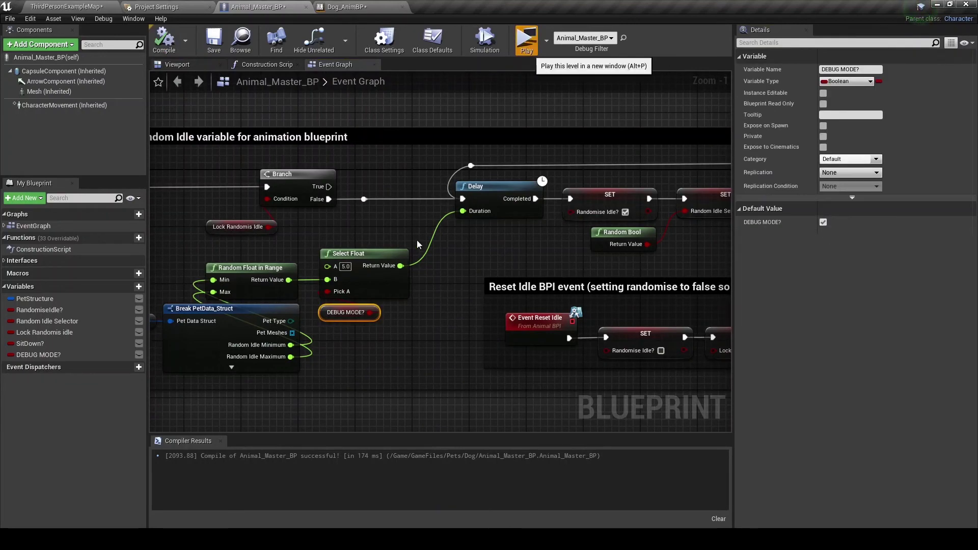
{"action": "left_click", "coordinate": [526, 40]}
{"action": "left_click", "coordinate": [475, 206]}
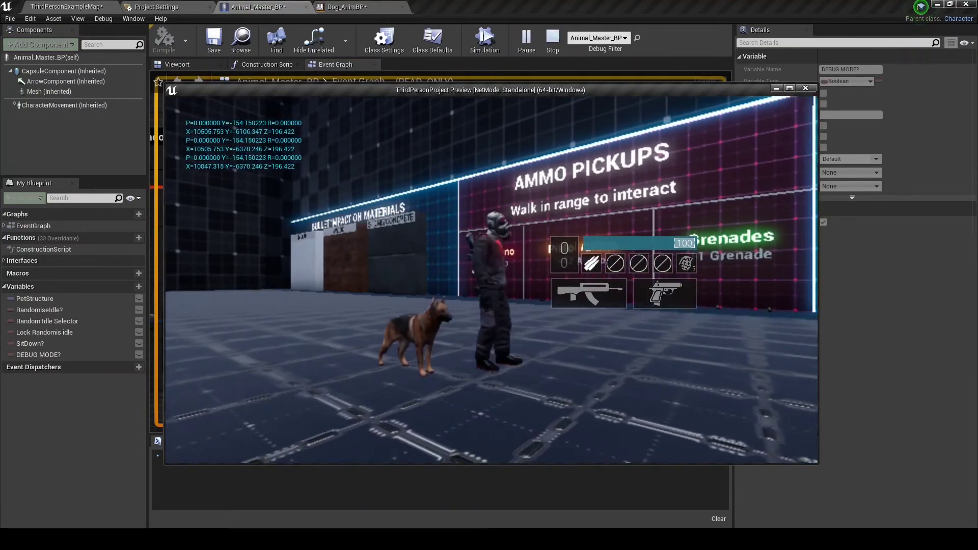
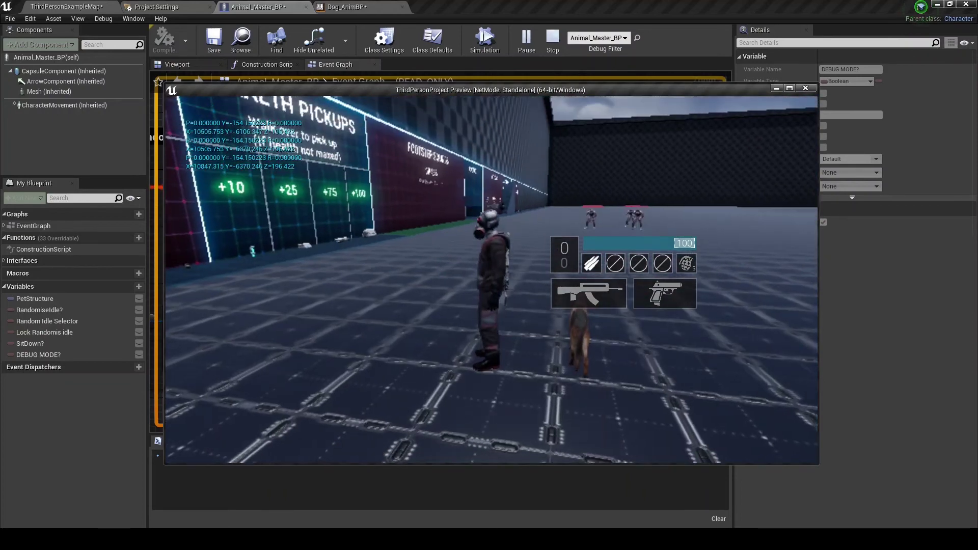
Step: Stop the play session, untick DEBUG MODE? by default and recompile Animal_Master_BP
{"action": "key", "text": "Escape"}
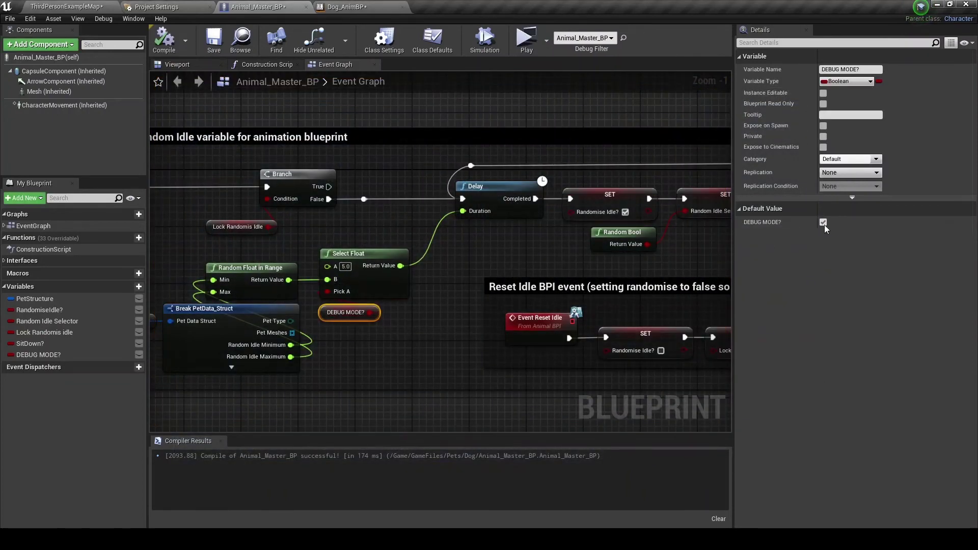
{"action": "left_click", "coordinate": [823, 223]}
{"action": "left_click", "coordinate": [164, 40]}
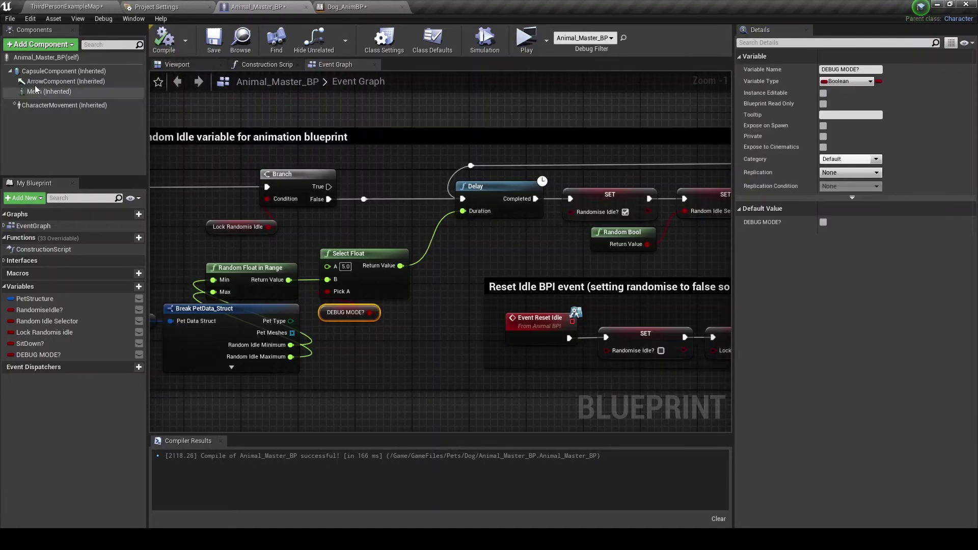
{"action": "left_click", "coordinate": [66, 6]}
{"action": "left_click", "coordinate": [157, 6]}
Step: Enable Do Collision Test on DefaultGunman_CharBP's CameraBoom and close that blueprint
{"action": "left_click", "coordinate": [526, 136]}
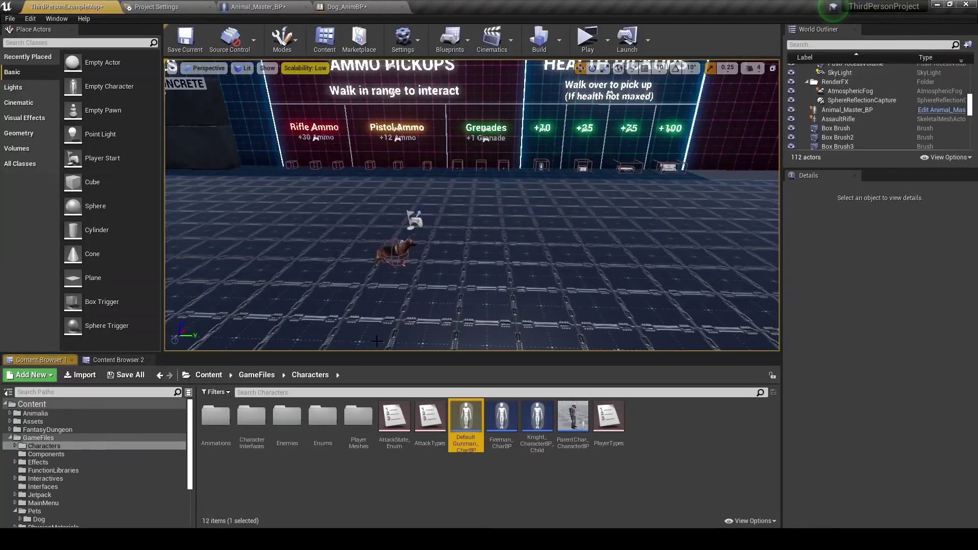
{"action": "double_click", "coordinate": [478, 435]}
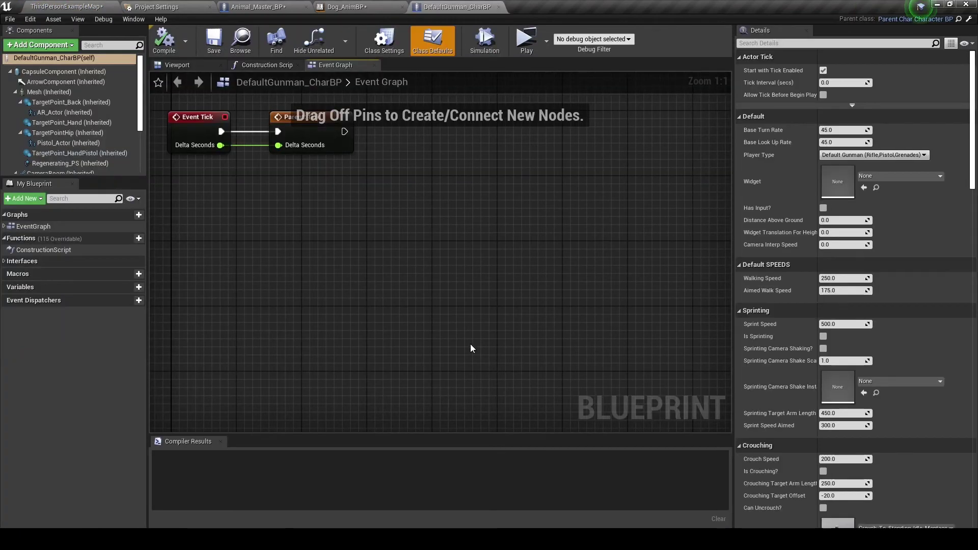
{"action": "scroll", "coordinate": [64, 109], "scroll_direction": "down", "scroll_amount": 3}
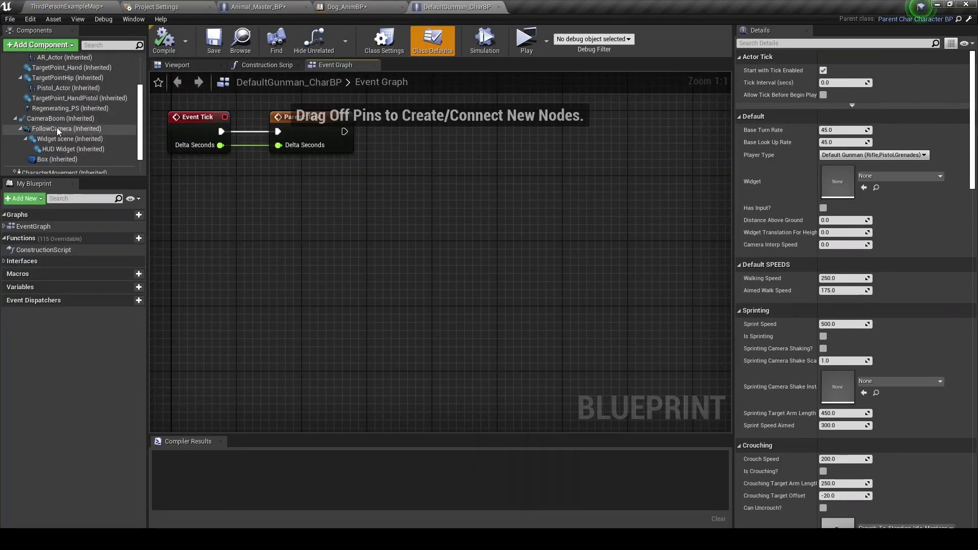
{"action": "left_click", "coordinate": [56, 119]}
{"action": "left_click", "coordinate": [823, 313]}
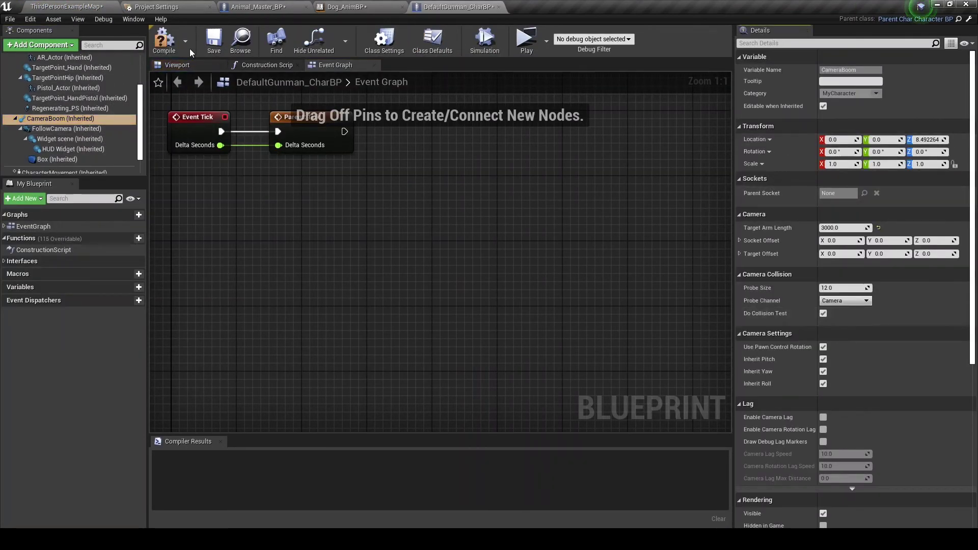
{"action": "left_click", "coordinate": [499, 6]}
Step: Back in Animal_Master_BP, check the DEBUG MODE? node and inspect the dog in the viewport
{"action": "left_click", "coordinate": [275, 7]}
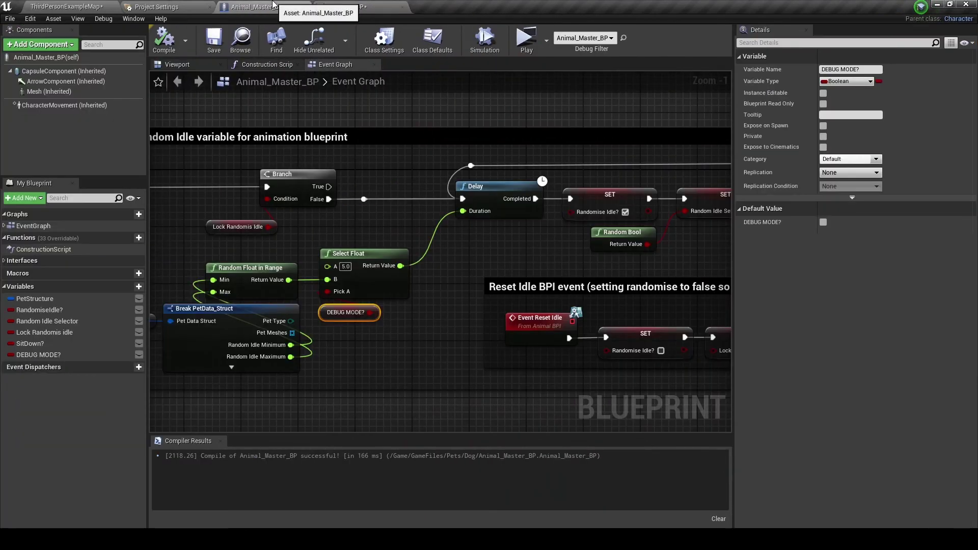
{"action": "scroll", "coordinate": [403, 184], "scroll_direction": "down", "scroll_amount": 3}
{"action": "scroll", "coordinate": [554, 193], "scroll_direction": "up", "scroll_amount": 3}
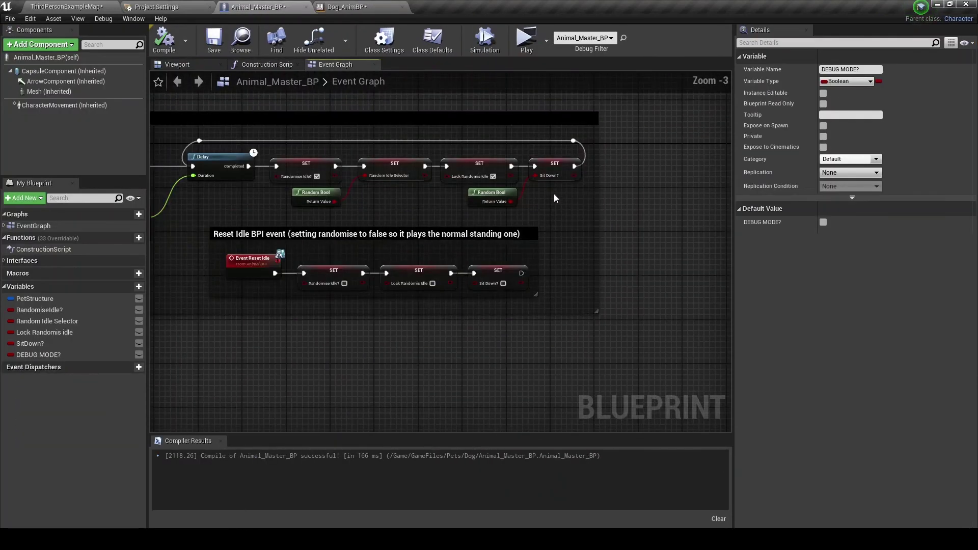
{"action": "right_click_drag", "start_coordinate": [392, 186], "coordinate": [514, 190]}
{"action": "left_click", "coordinate": [202, 66]}
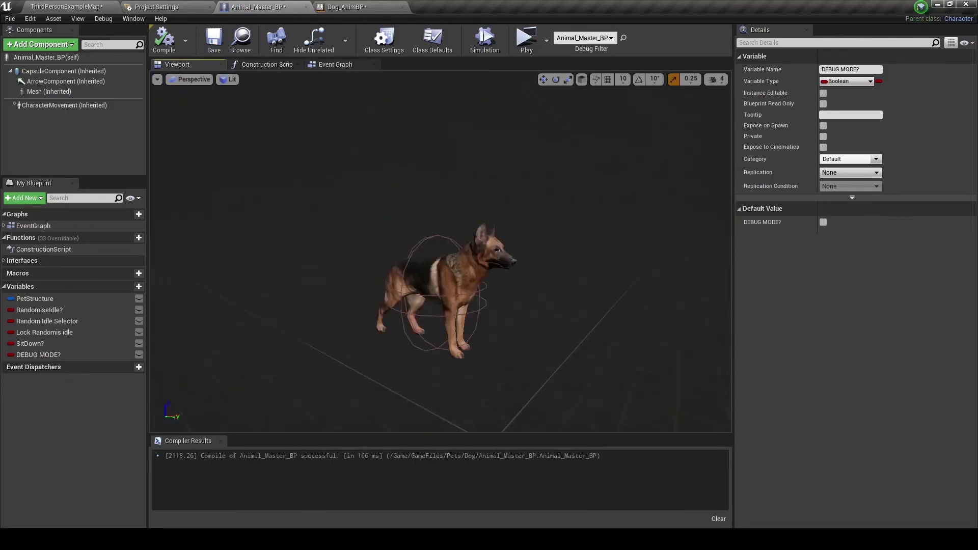
{"action": "left_click_drag", "start_coordinate": [472, 246], "coordinate": [561, 246]}
Step: Save all modified assets, including Animal_Master_BP, Dog_AnimBP and ThirdPersonExampleMap
{"action": "left_click", "coordinate": [75, 6]}
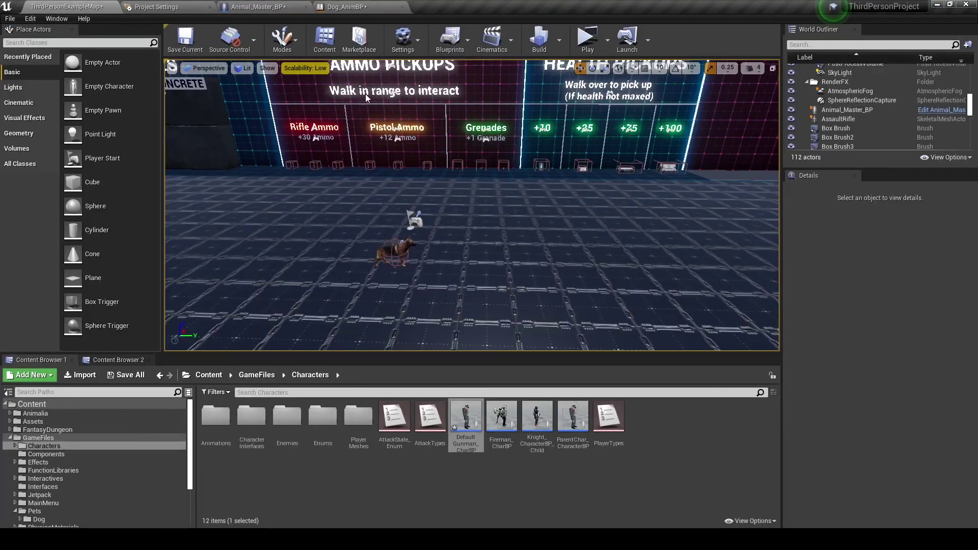
{"action": "left_click", "coordinate": [138, 378]}
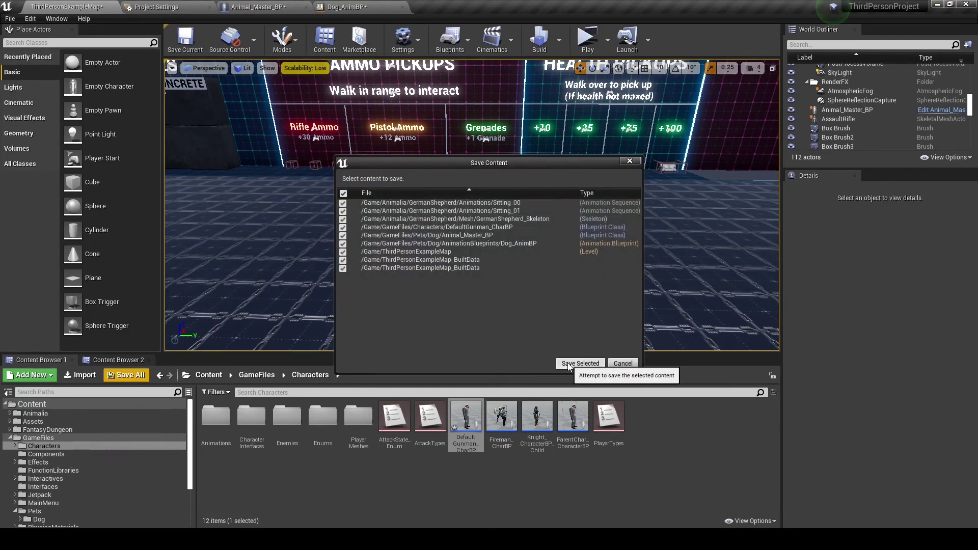
{"action": "left_click", "coordinate": [578, 362]}
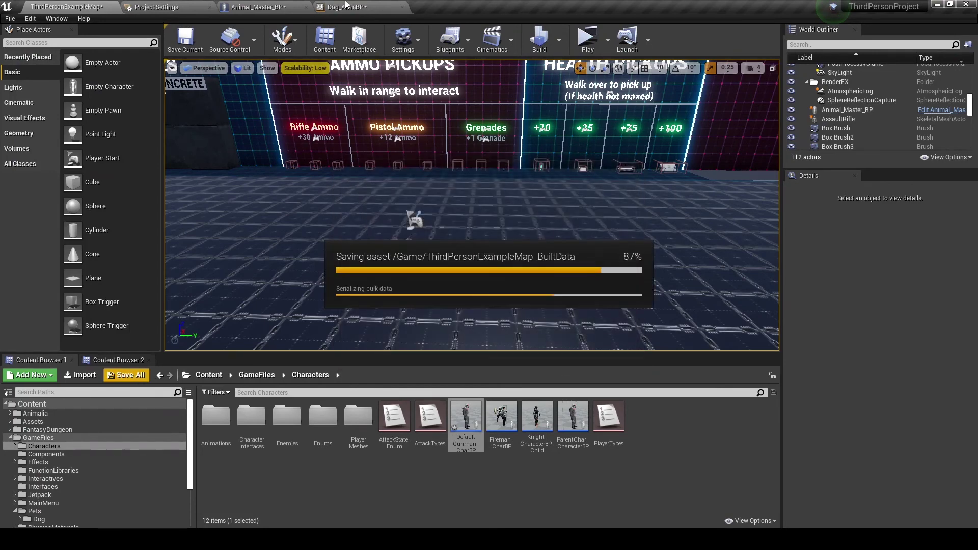
{"action": "left_click", "coordinate": [281, 7]}
Step: Give RandomiseIdle? the 'Idle System' category, move Random Idle Selector, Lock Randomis idle and SitDown? into it, and compile
{"action": "left_click", "coordinate": [38, 311]}
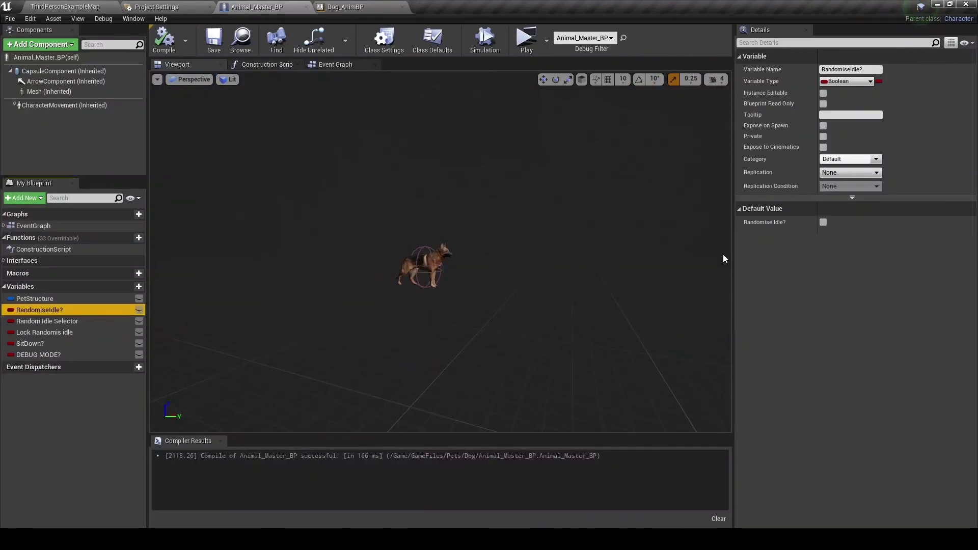
{"action": "left_click", "coordinate": [842, 159]}
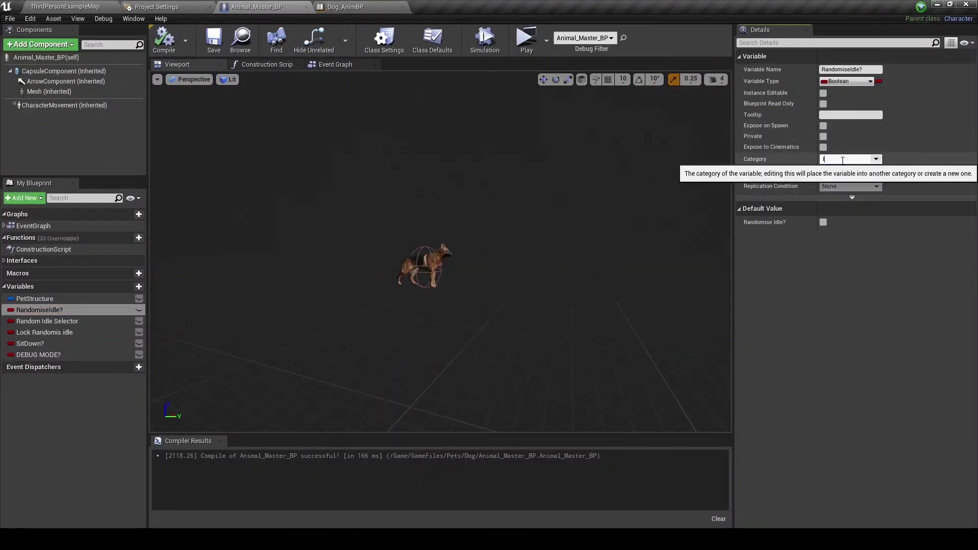
{"action": "type", "text": "Idle System"}
{"action": "key", "text": "Return"}
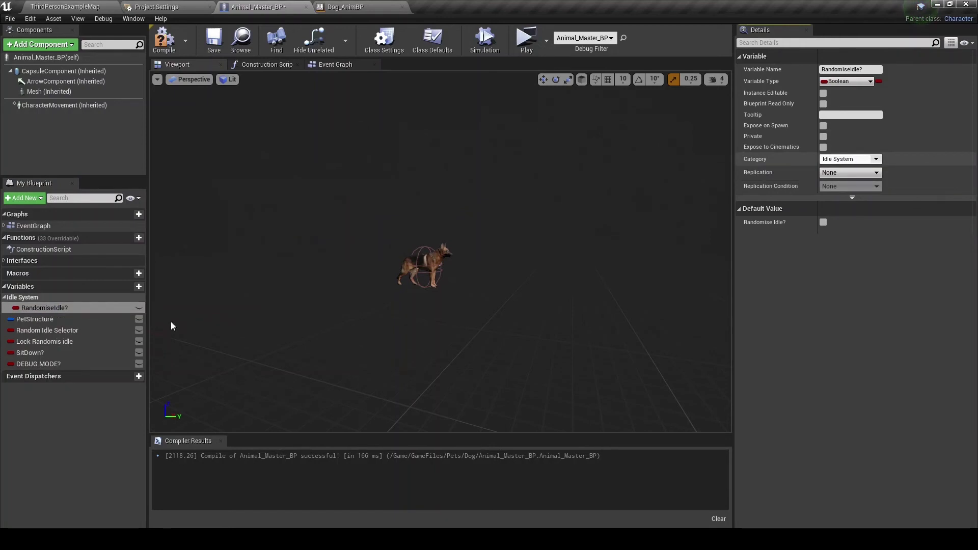
{"action": "left_click", "coordinate": [31, 330]}
{"action": "left_click_drag", "start_coordinate": [31, 330], "coordinate": [28, 296]}
{"action": "mouse_move", "coordinate": [28, 353]}
{"action": "left_mouse_down"}
{"action": "mouse_move", "coordinate": [35, 299]}
{"action": "mouse_move", "coordinate": [37, 308]}
{"action": "left_mouse_up"}
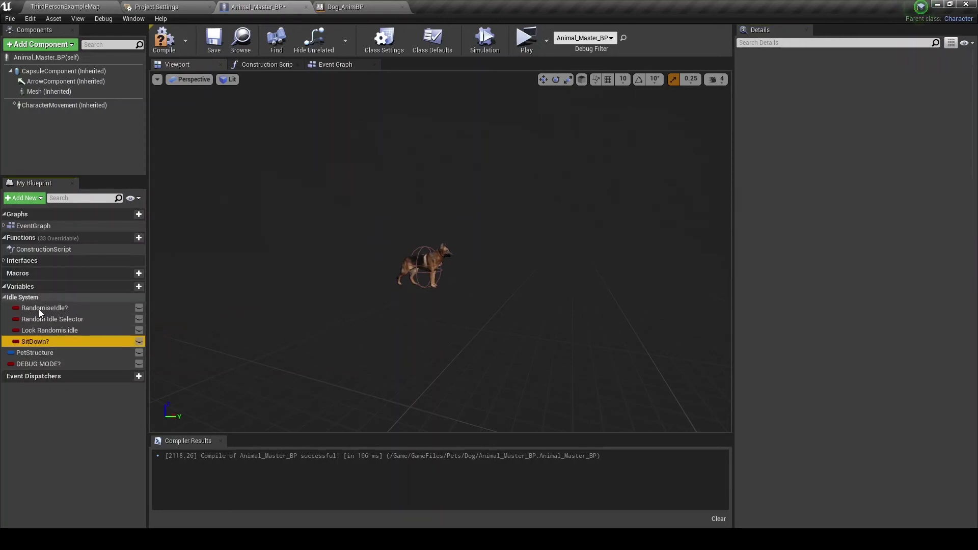
{"action": "left_click", "coordinate": [164, 41]}
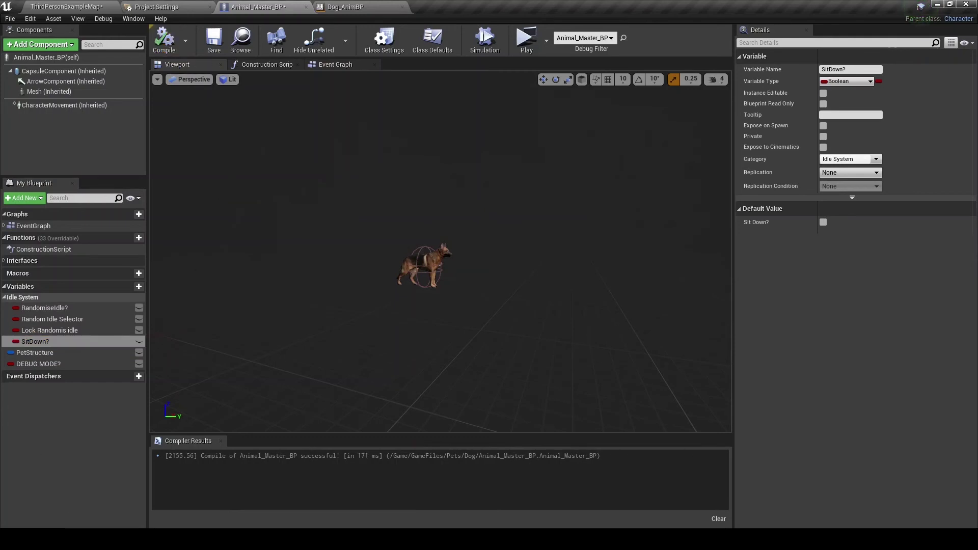
Step: Finish the Notepad note, ending 'add more animations if you want in the animation blueprint :)'
{"action": "type", "text": "notepad"}
{"action": "key", "text": "Return"}
{"action": "type", "text": "The dog will now randomly alternate between sitting down and standing up, while the variant"}
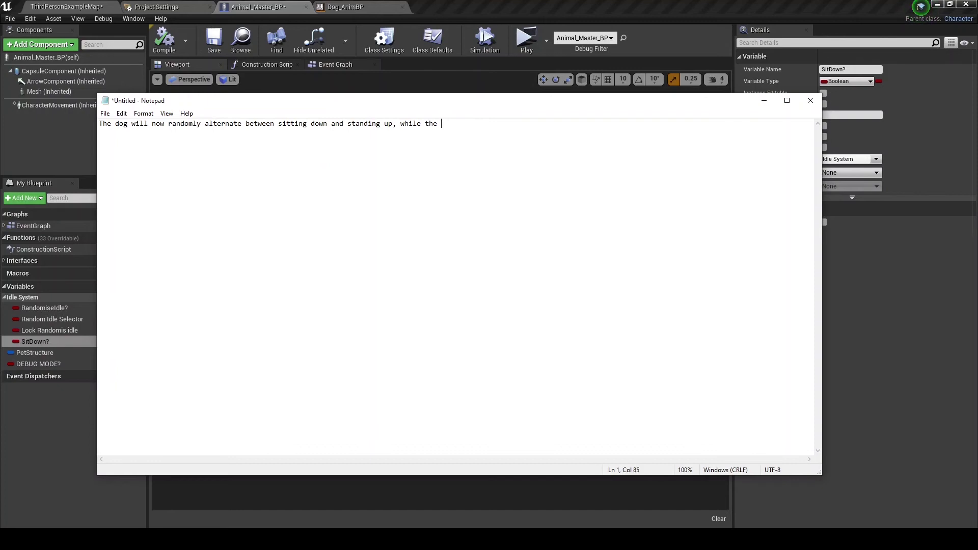
{"action": "key", "text": "BackSpace"}
{"action": "key", "text": "BackSpace"}
{"action": "key", "text": "BackSpace"}
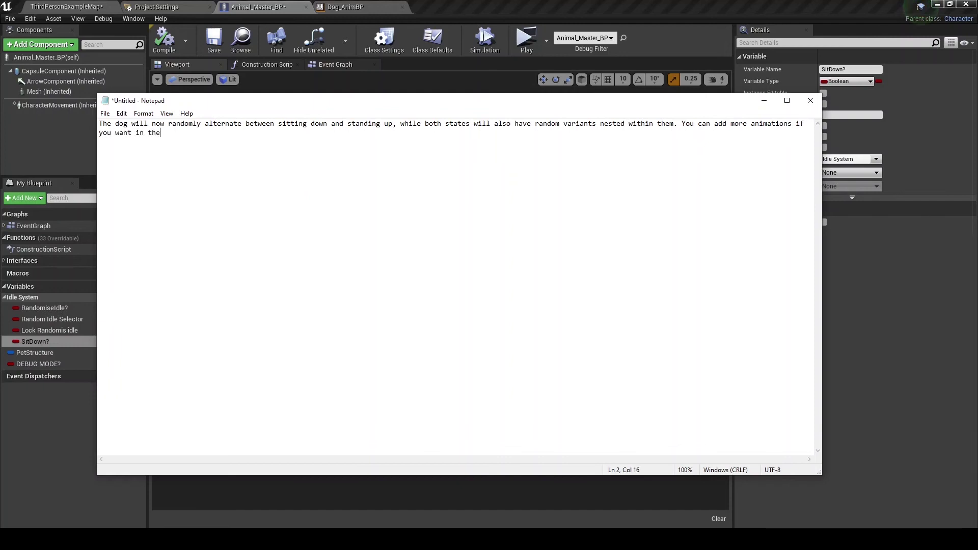
{"action": "type", "text": " animation blueprint :)"}
{"action": "left_click_drag", "start_coordinate": [279, 140], "coordinate": [100, 124]}
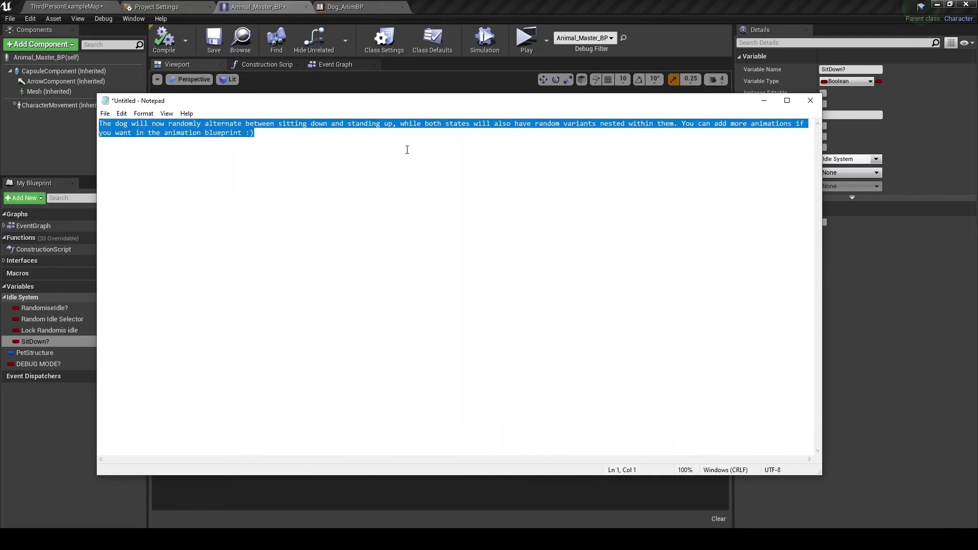
{"action": "left_click", "coordinate": [680, 141]}
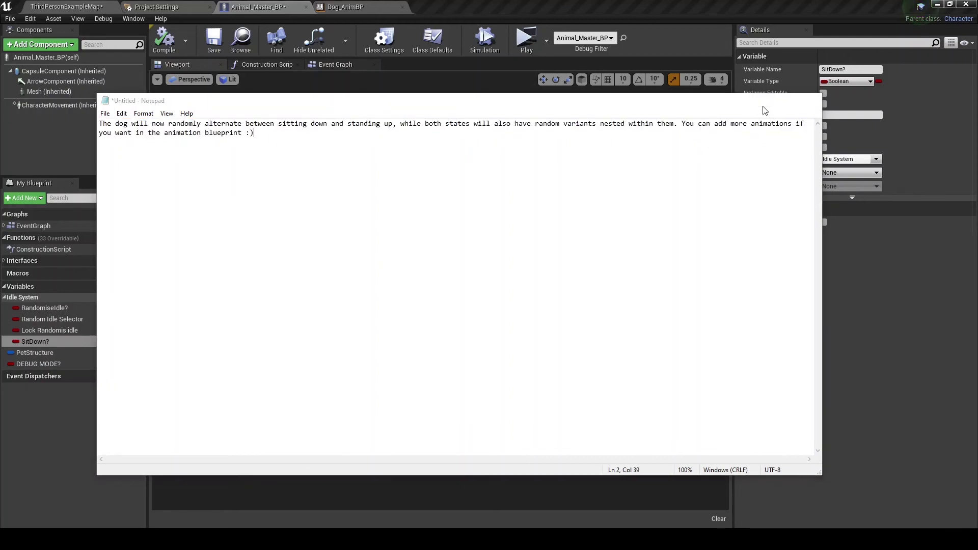
Step: Minimize Notepad and save everything with File > Save All
{"action": "left_click", "coordinate": [763, 101]}
{"action": "left_click", "coordinate": [10, 18]}
{"action": "left_click", "coordinate": [32, 75]}
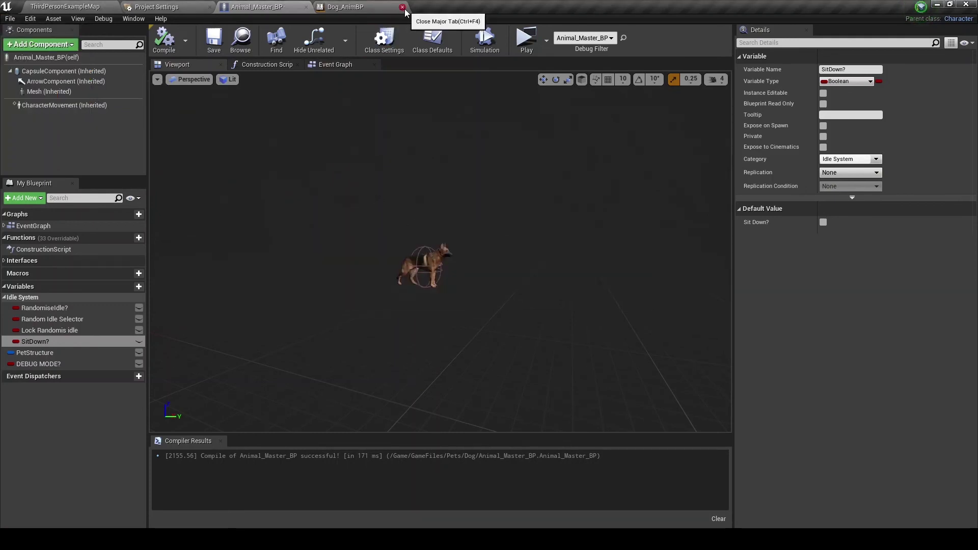
Step: Open the GameFiles folder, then show Animal_Master_BP's viewport from the Left view
{"action": "left_click", "coordinate": [93, 6]}
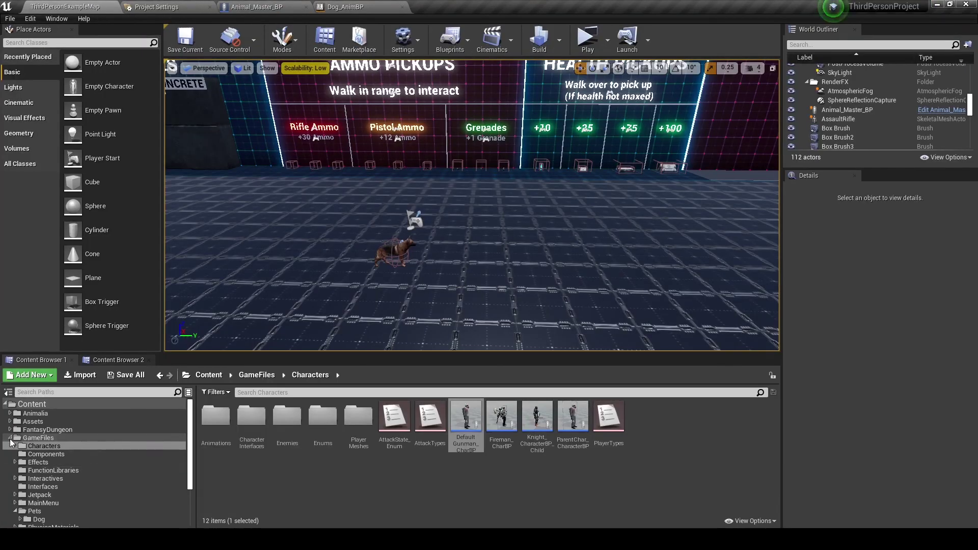
{"action": "double_click", "coordinate": [36, 438]}
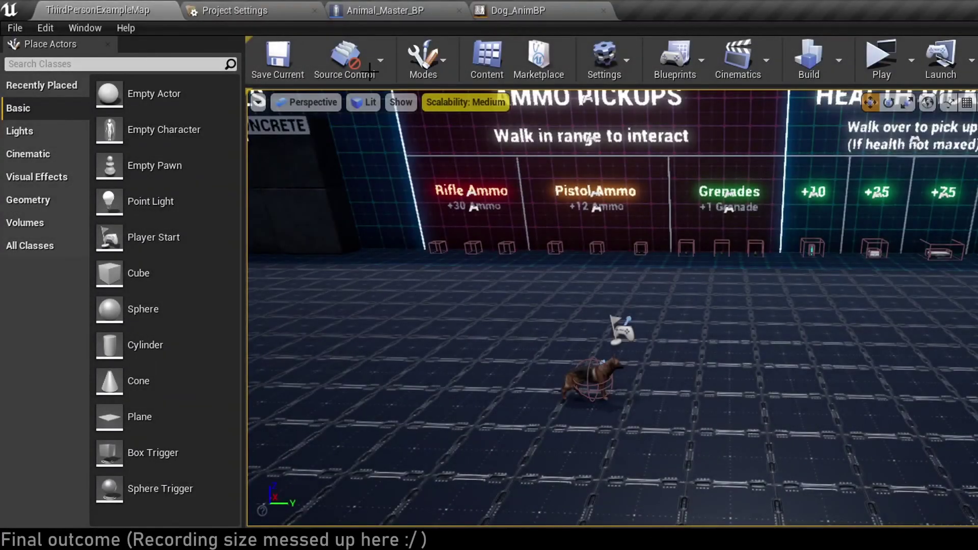
{"action": "left_click", "coordinate": [377, 10]}
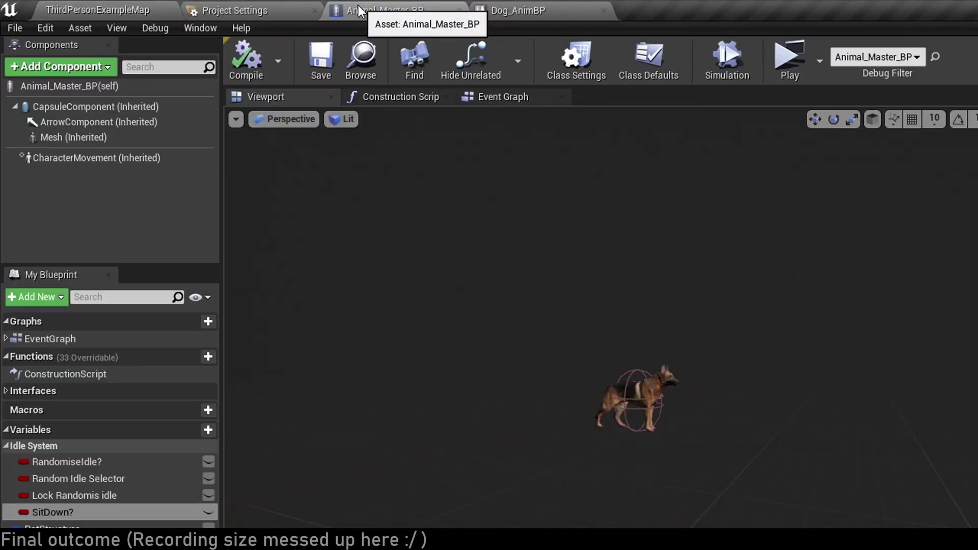
{"action": "left_click", "coordinate": [504, 97]}
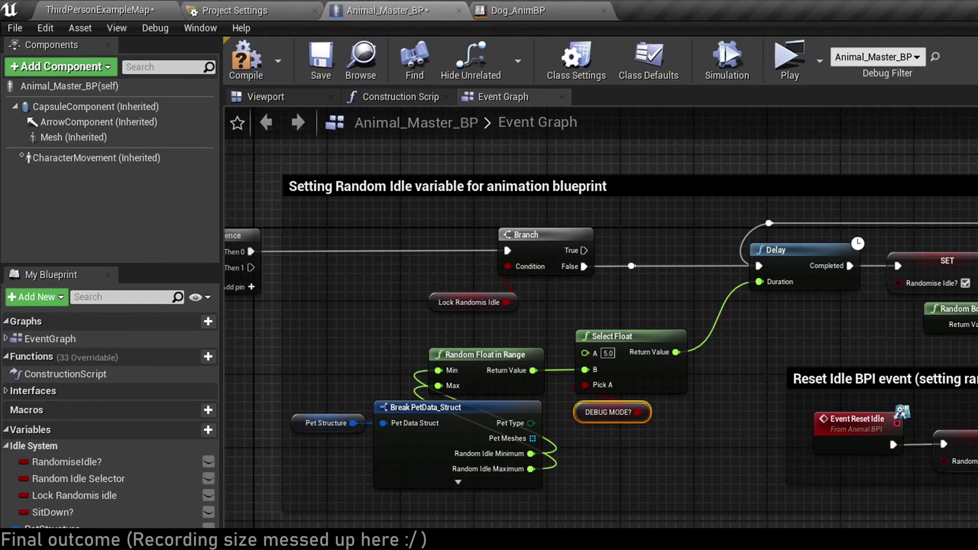
{"action": "left_click", "coordinate": [291, 99]}
{"action": "left_click", "coordinate": [295, 118]}
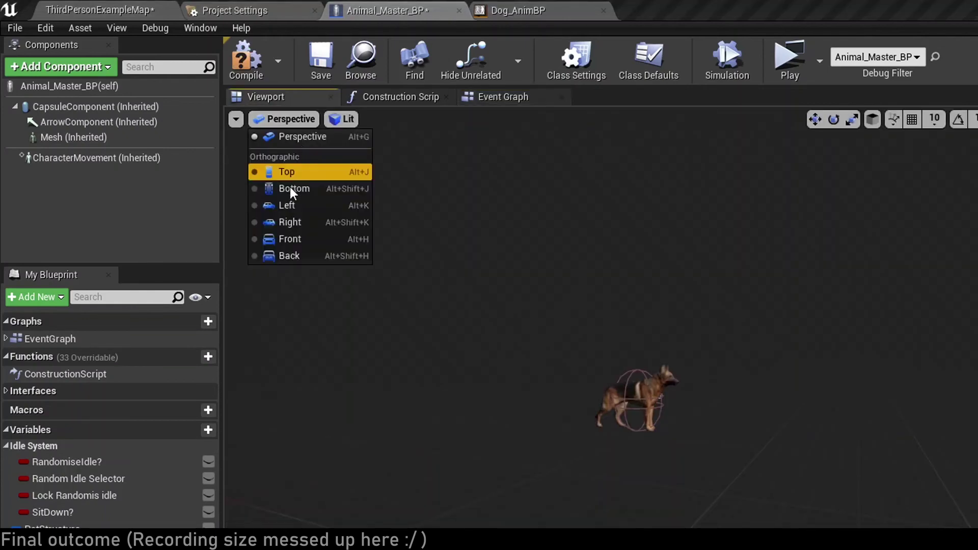
{"action": "left_click", "coordinate": [287, 200]}
Step: Lower the dog mesh slightly on Z, compile, and play the map to test it
{"action": "scroll", "coordinate": [661, 384], "scroll_direction": "up", "scroll_amount": 3}
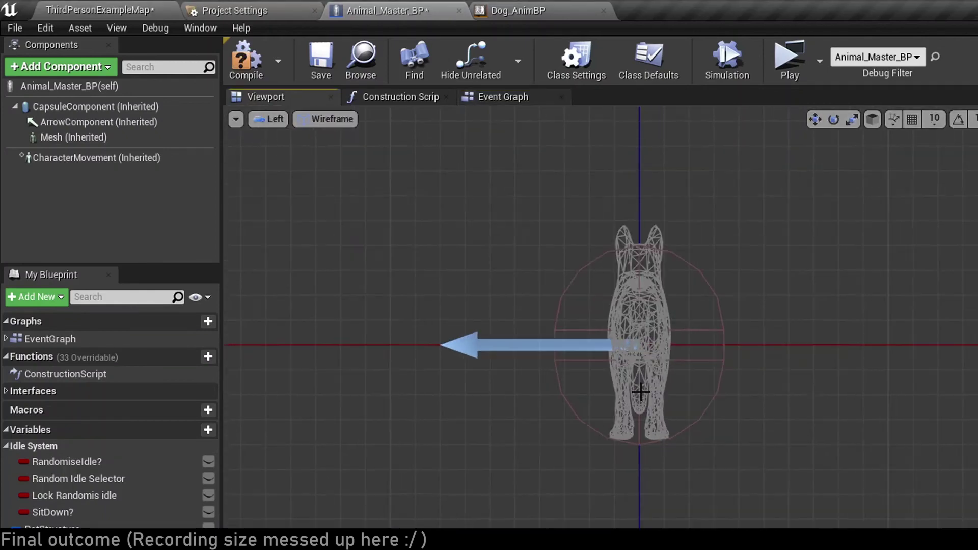
{"action": "scroll", "coordinate": [660, 385], "scroll_direction": "up", "scroll_amount": 2}
{"action": "scroll", "coordinate": [657, 383], "scroll_direction": "up", "scroll_amount": 3}
{"action": "left_click", "coordinate": [653, 383]}
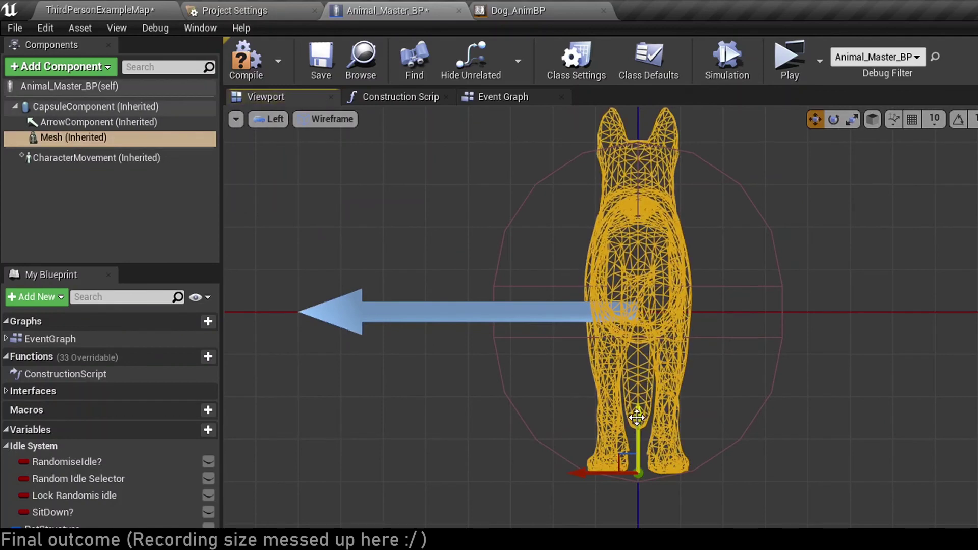
{"action": "left_click_drag", "start_coordinate": [638, 416], "coordinate": [637, 428]}
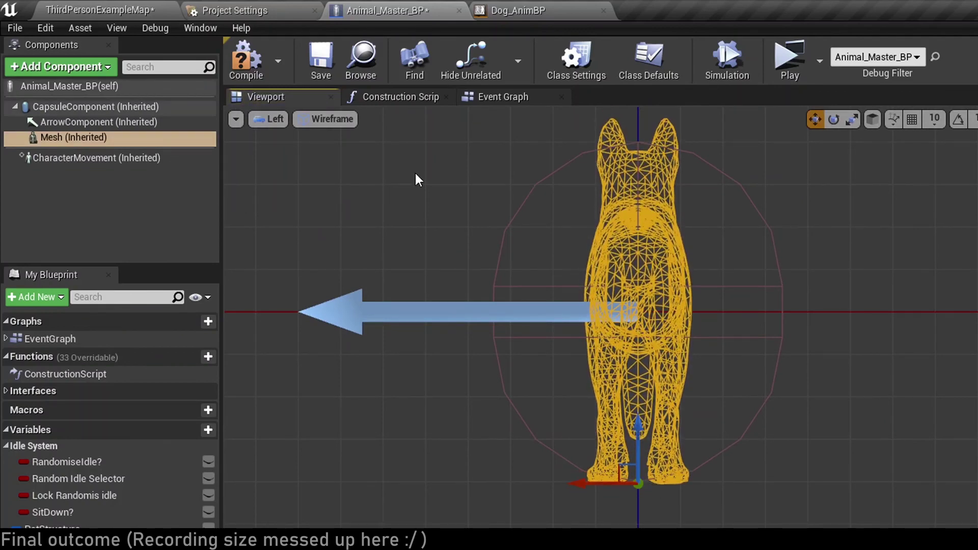
{"action": "left_click", "coordinate": [246, 58]}
{"action": "left_click", "coordinate": [124, 12]}
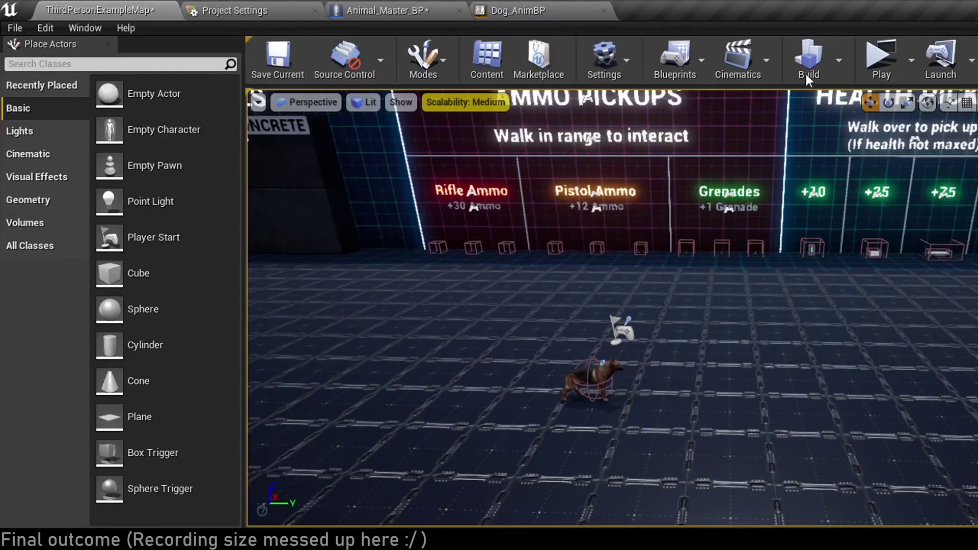
{"action": "left_click", "coordinate": [878, 65]}
Step: Maximize the play preview to watch the dog idle
{"action": "double_click", "coordinate": [842, 136]}
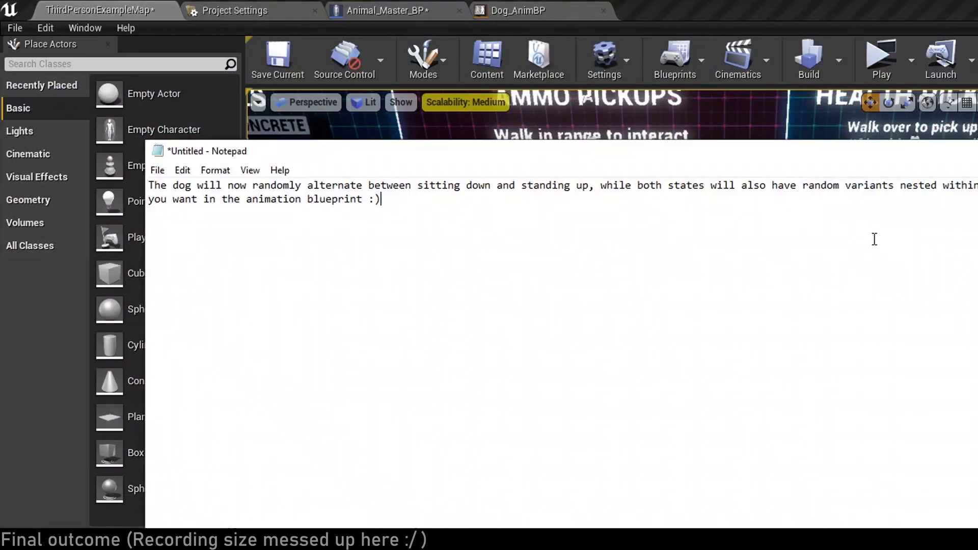
Step: Add a paragraph blaming the fast transitions on debug mode, ending 'Thanks for watching'
{"action": "key", "text": "Return"}
{"action": "key", "text": "Return"}
{"action": "type", "text": "The do"}
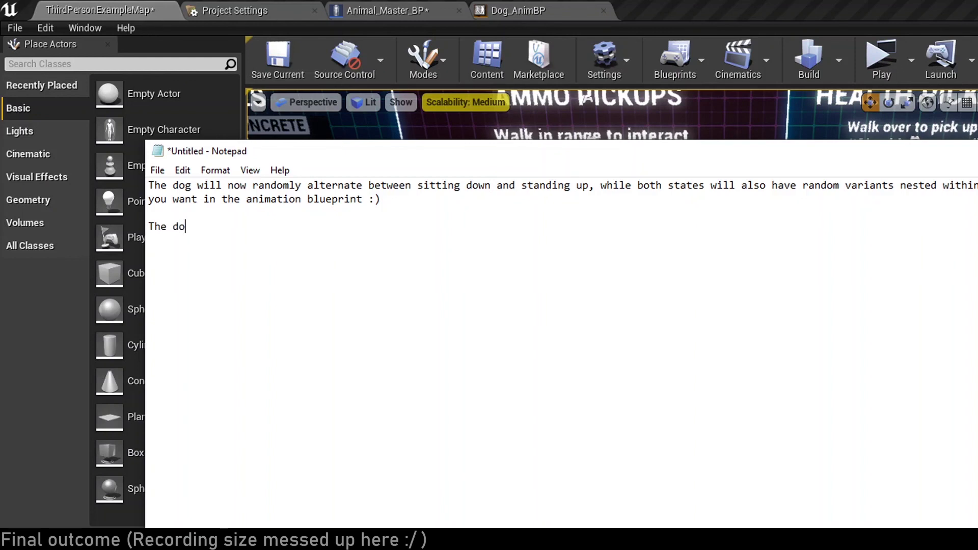
{"action": "type", "text": "g was"}
{"action": "key", "text": "BackSpace"}
{"action": "key", "text": "BackSpace"}
{"action": "type", "text": "trans"}
{"action": "type", "text": "itioning really fast bec"}
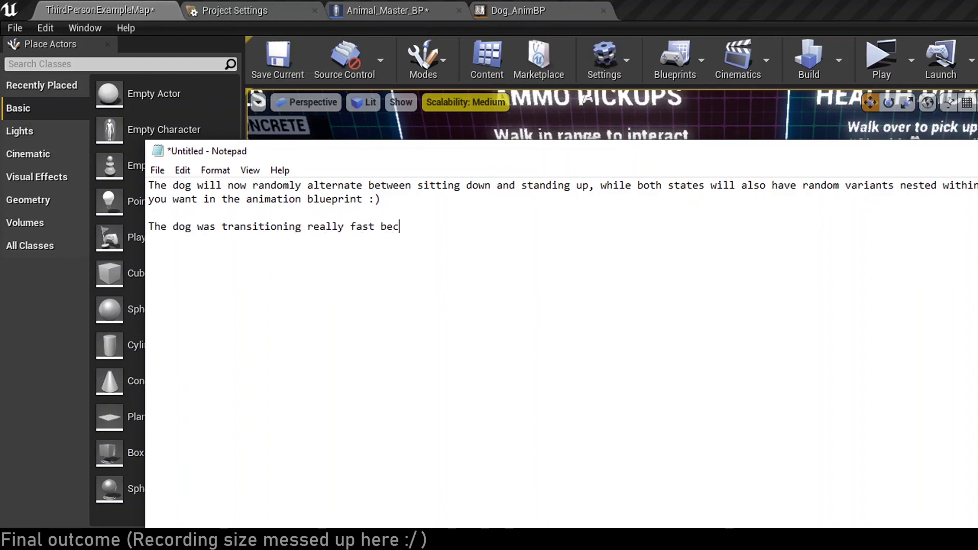
{"action": "type", "text": "ause of debug mode,"}
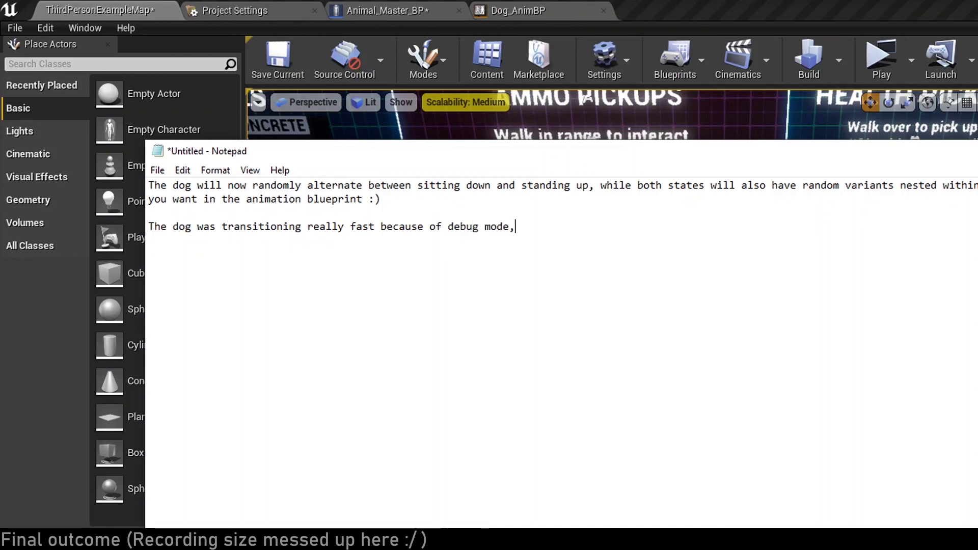
{"action": "type", "text": " but with it turned off, "}
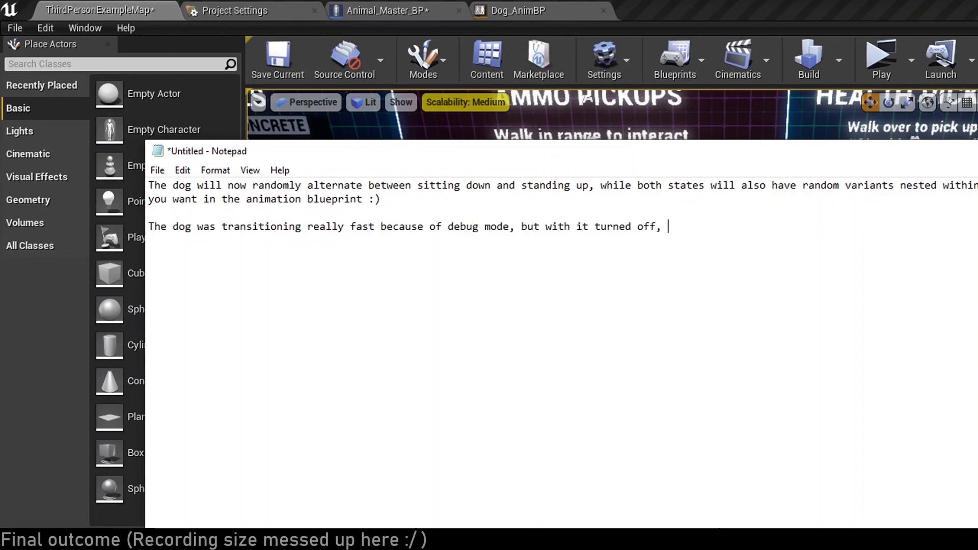
{"action": "type", "text": "it should act more natur"}
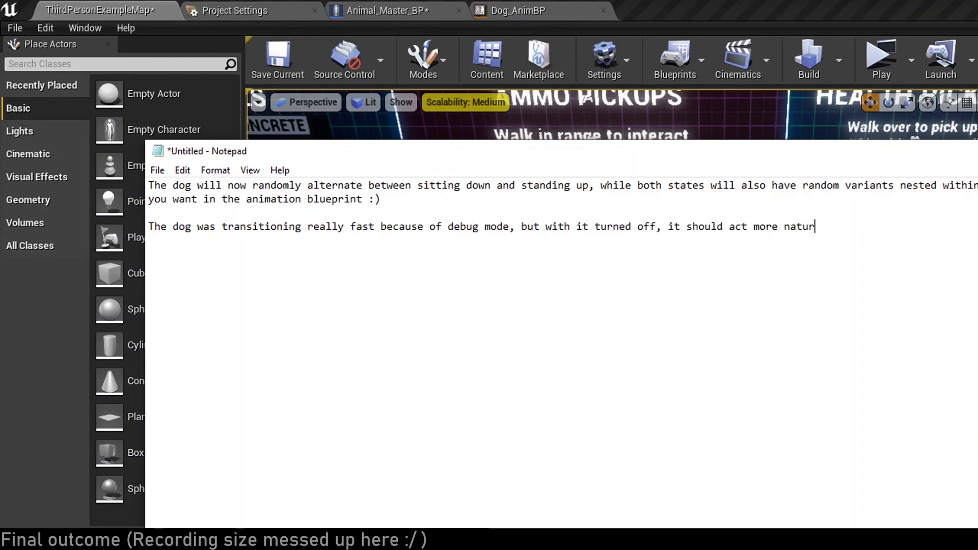
{"action": "type", "text": "al and realistic wit"}
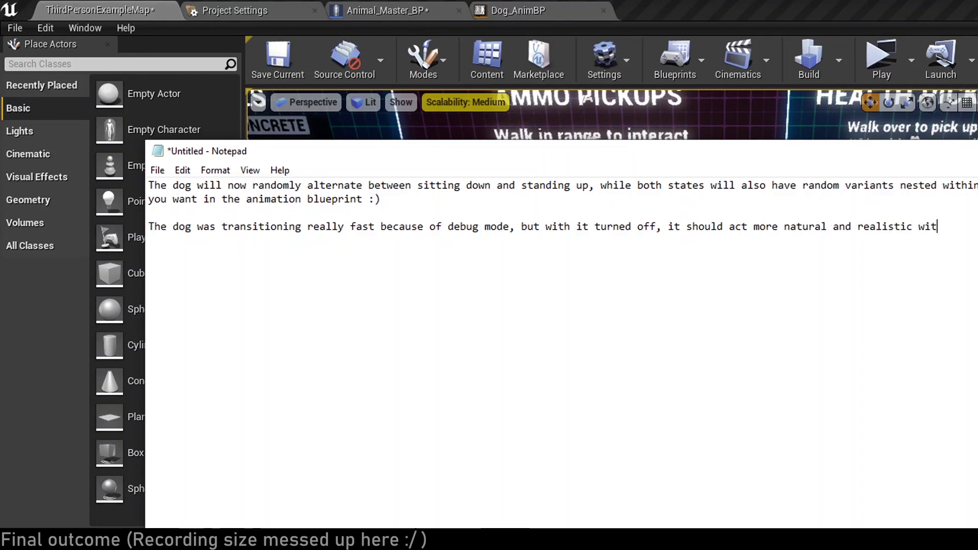
{"action": "key", "text": "BackSpace"}
{"action": "key", "text": "BackSpace"}
{"action": "key", "text": "BackSpace"}
{"action": "type", "text": ",w ith tra"}
{"action": "key", "text": "BackSpace"}
{"action": "key", "text": "BackSpace"}
{"action": "key", "text": "BackSpace"}
{"action": "key", "text": "BackSpace"}
{"action": "type", "text": "with tran "}
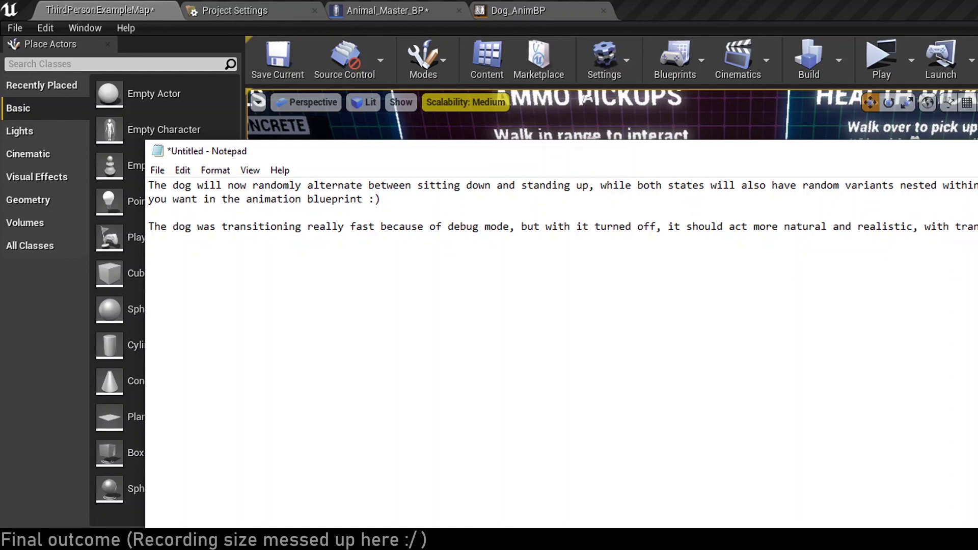
{"action": "type", "text": "an"}
{"action": "type", "text": "d standing as well."}
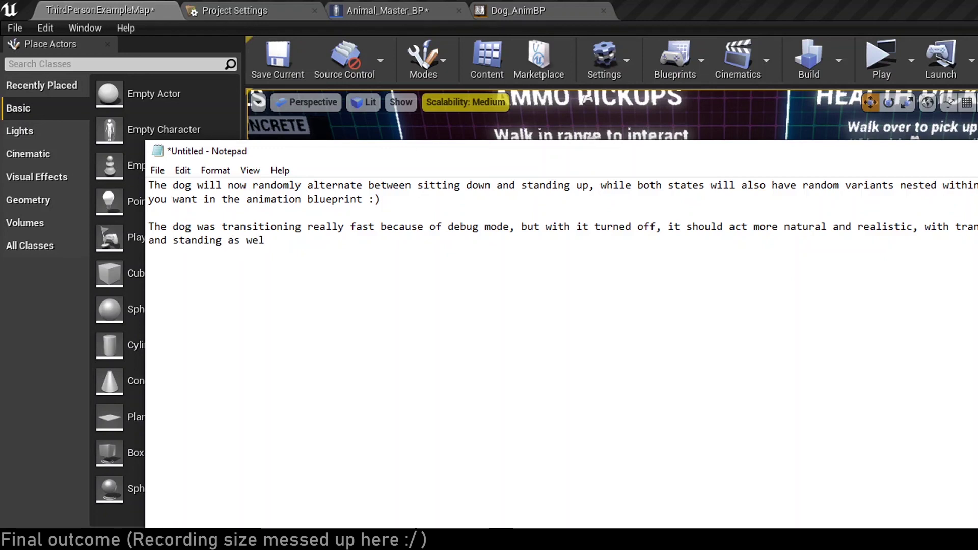
{"action": "type", "text": " Thanks for"}
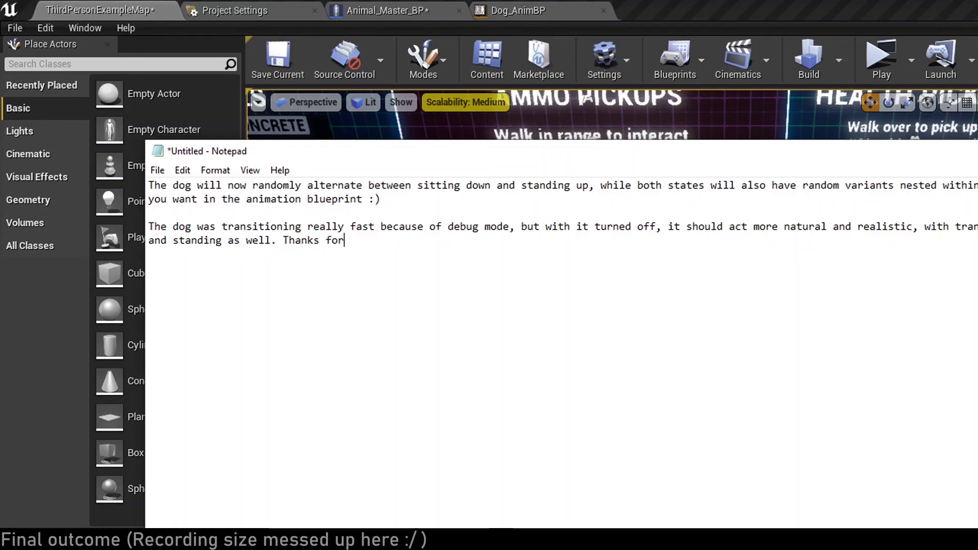